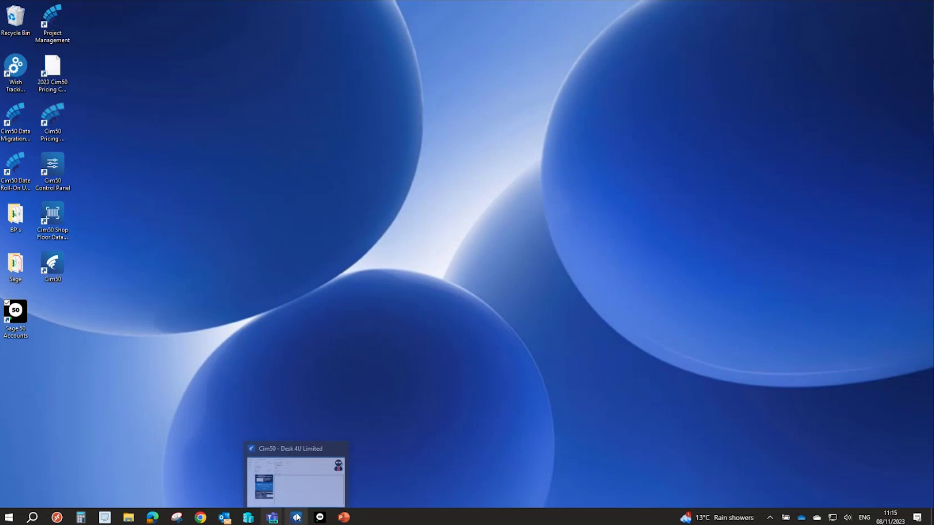
Switch to Cim50 and look over the stock and bill of materials lists, ending on the stock list
{"action": "left_click", "coordinate": [296, 518]}
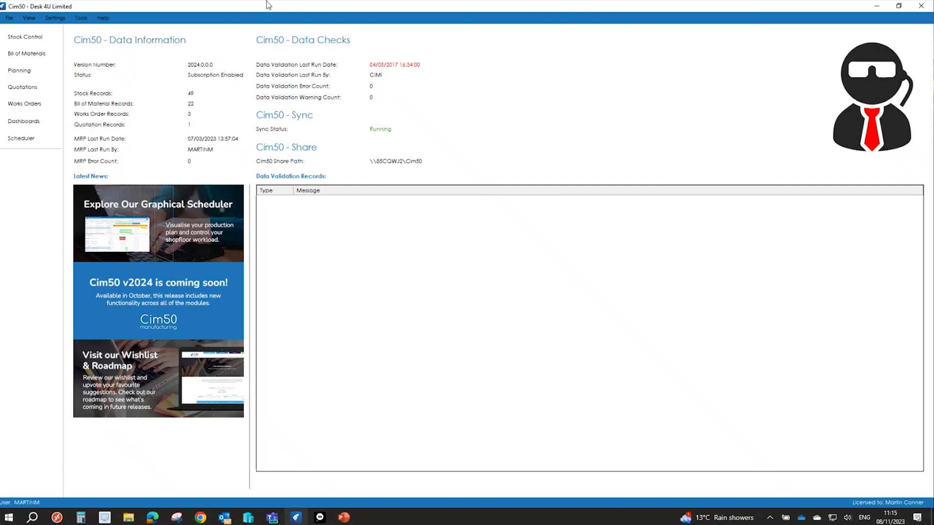
{"action": "left_click", "coordinate": [40, 43]}
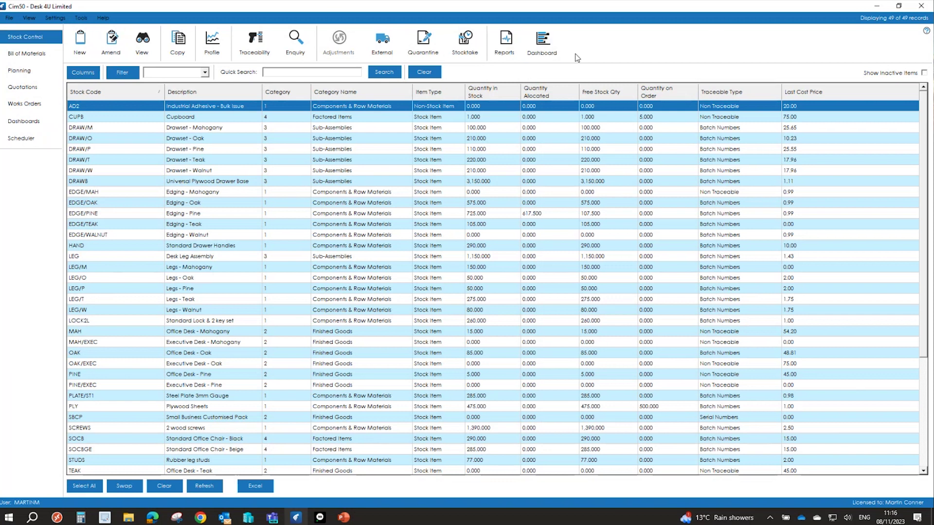
{"action": "left_click", "coordinate": [40, 54]}
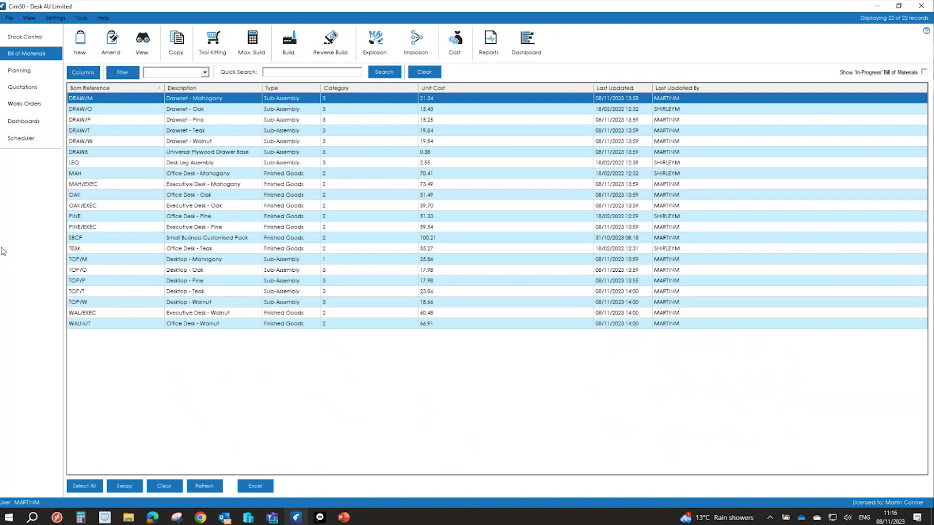
{"action": "left_click", "coordinate": [15, 33]}
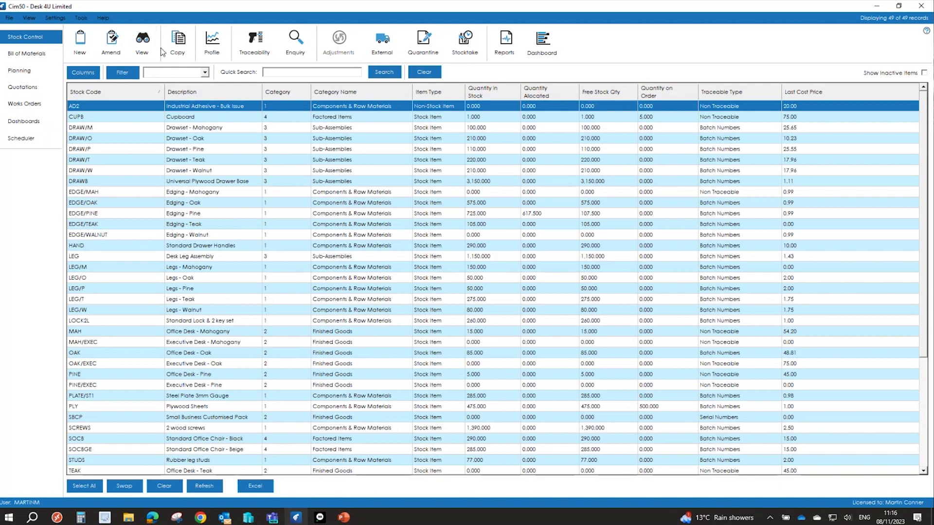
View the columns available for the stock list and leave the selection without changes
{"action": "left_click", "coordinate": [83, 72]}
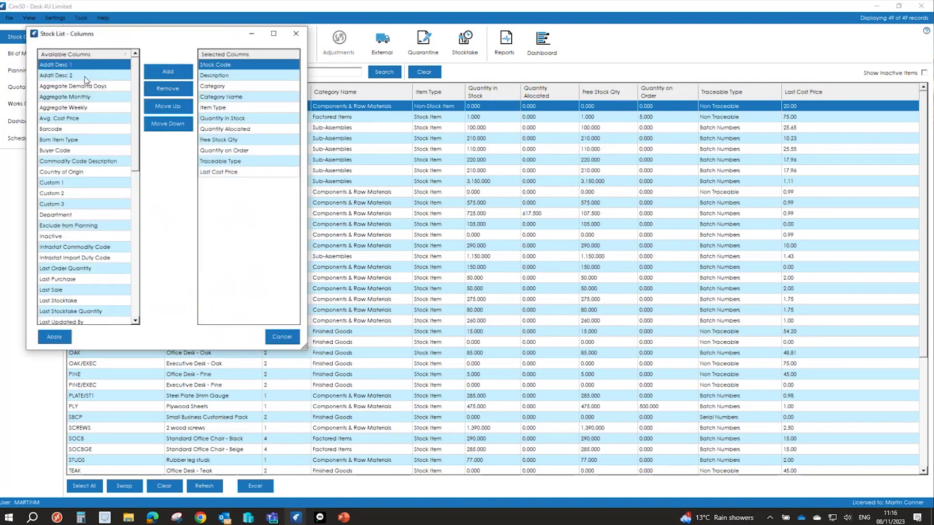
{"action": "left_click", "coordinate": [296, 33]}
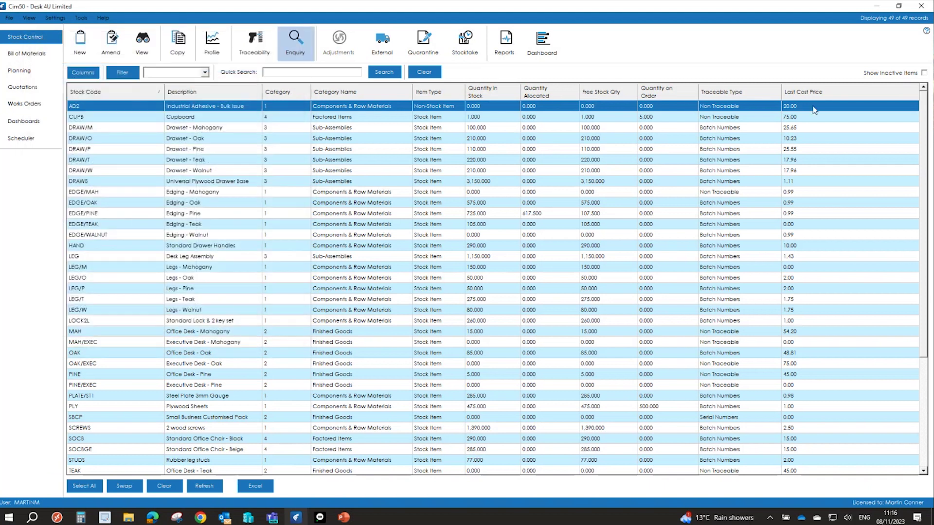
Filter the stock list to In Stock Only and search it for "oak"
{"action": "left_click", "coordinate": [205, 73]}
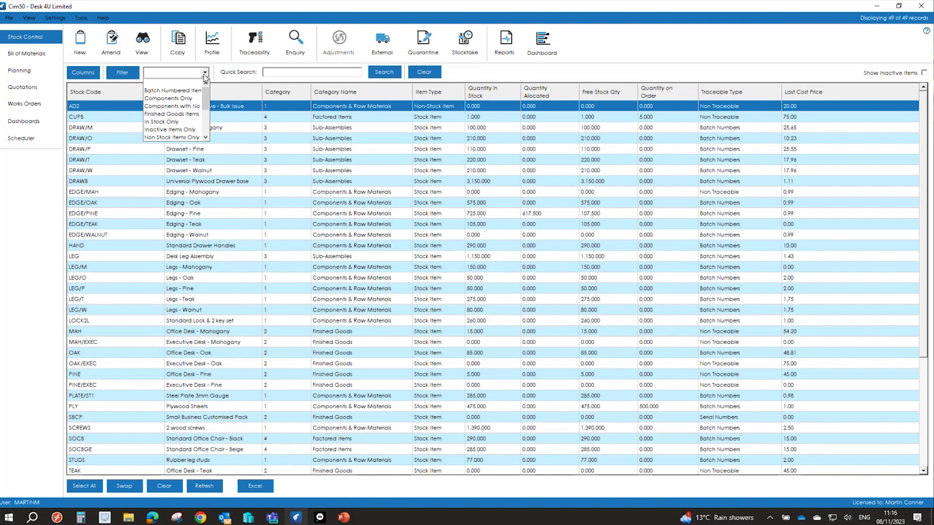
{"action": "left_click", "coordinate": [170, 121]}
{"action": "left_click", "coordinate": [276, 73]}
{"action": "type", "text": "oak"}
{"action": "key", "text": "Return"}
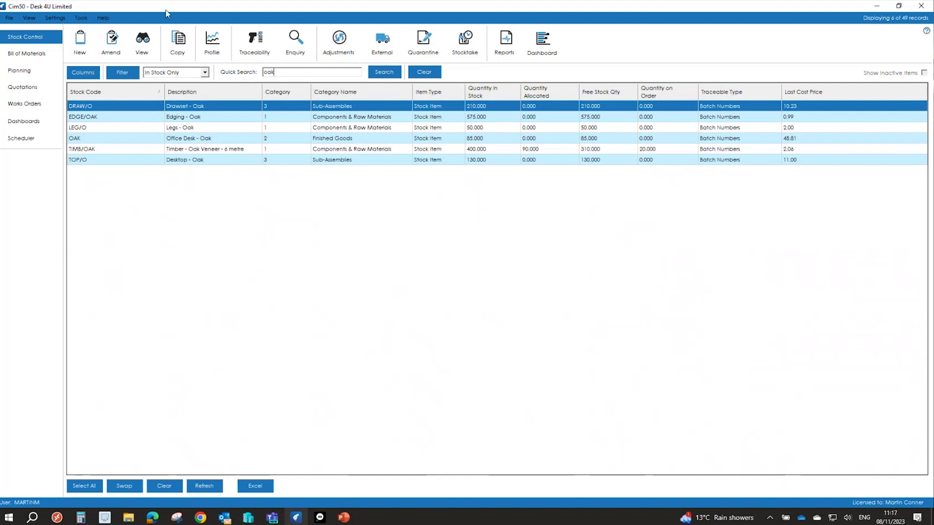
Open the stock profile of the TIMB/OAK item to examine its quantity breakdown
{"action": "left_click", "coordinate": [89, 147]}
{"action": "left_click", "coordinate": [91, 150]}
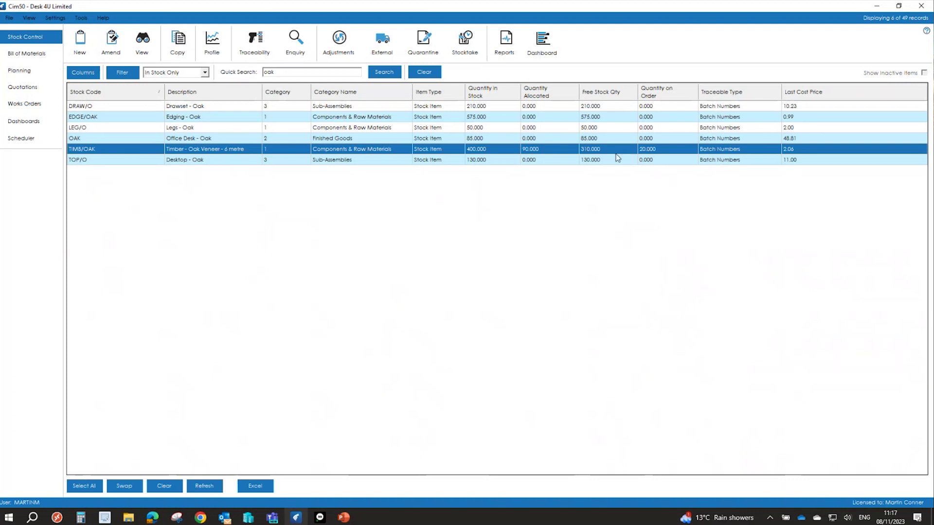
{"action": "left_click", "coordinate": [211, 41]}
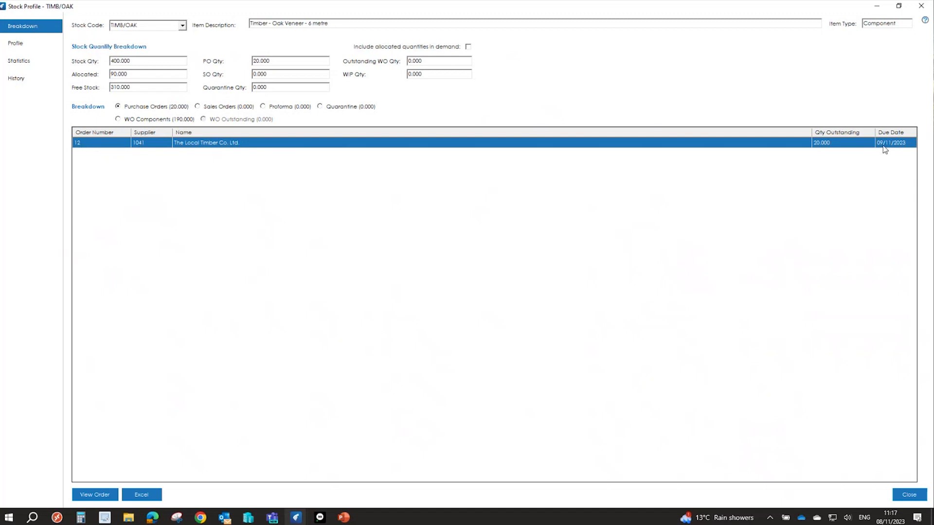
View the outstanding timber purchase order from The Local Timber Co. Ltd. in Sage 50 Accounts and close it without changes
{"action": "left_click", "coordinate": [106, 495]}
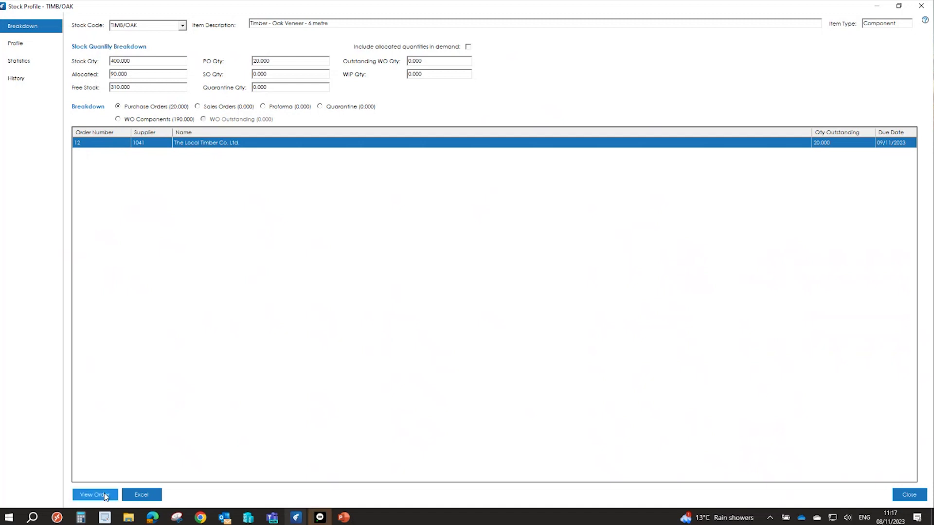
{"action": "mouse_move", "coordinate": [327, 521]}
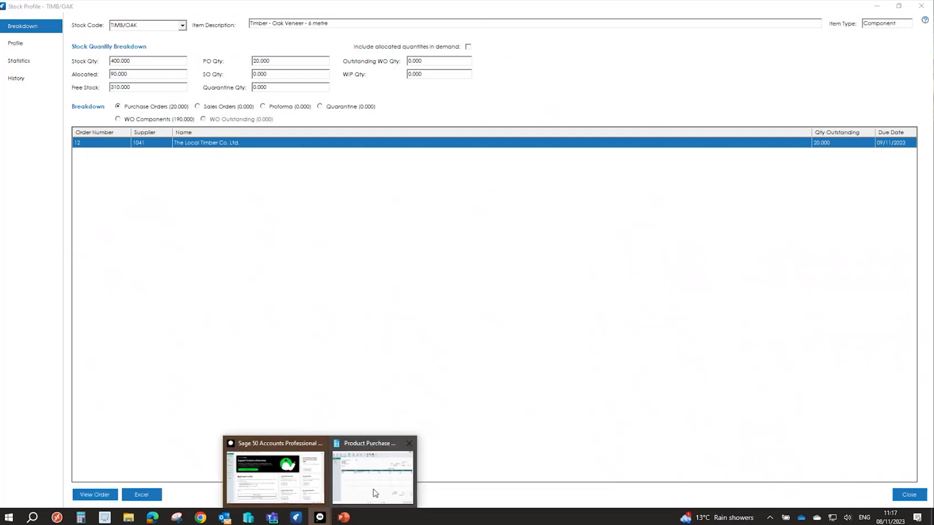
{"action": "left_click", "coordinate": [355, 450]}
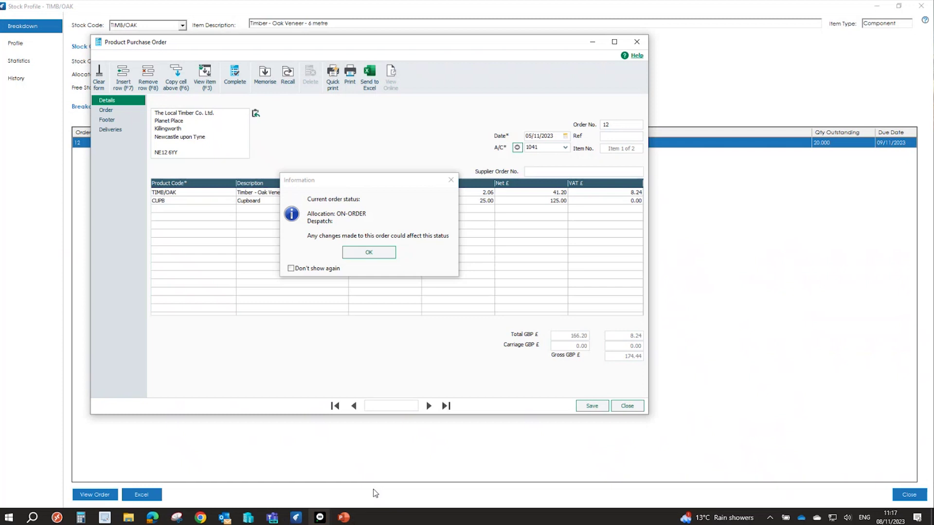
{"action": "left_click", "coordinate": [386, 258]}
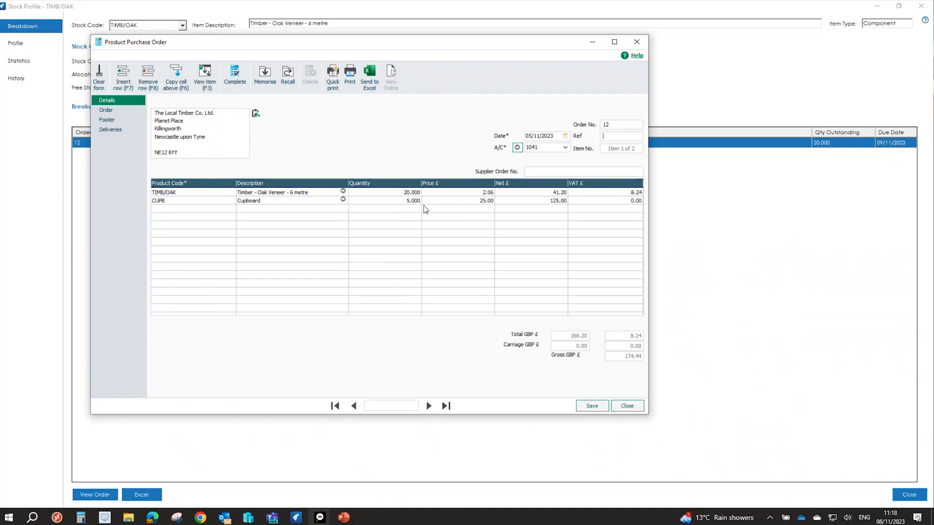
{"action": "left_click", "coordinate": [626, 407]}
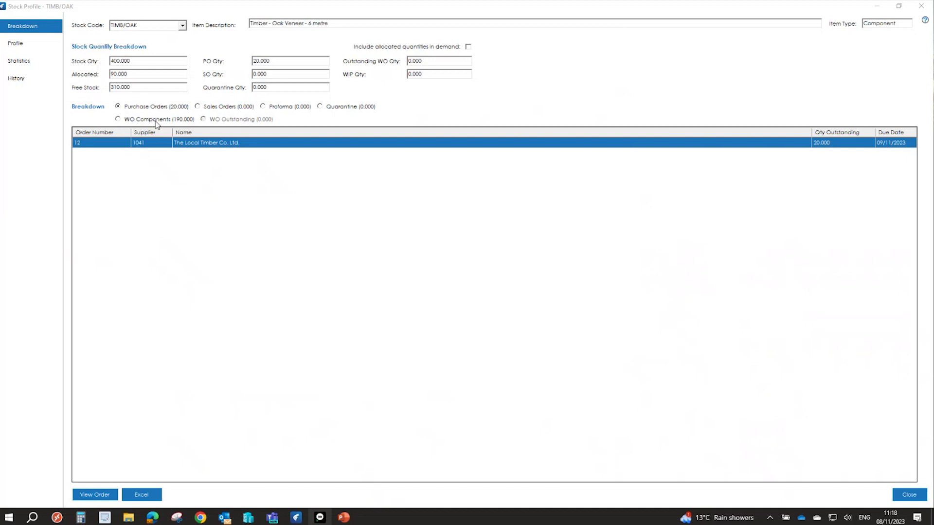
Check the works order component and sales order breakdowns for TIMB/OAK, returning to its purchase orders
{"action": "left_click", "coordinate": [184, 120]}
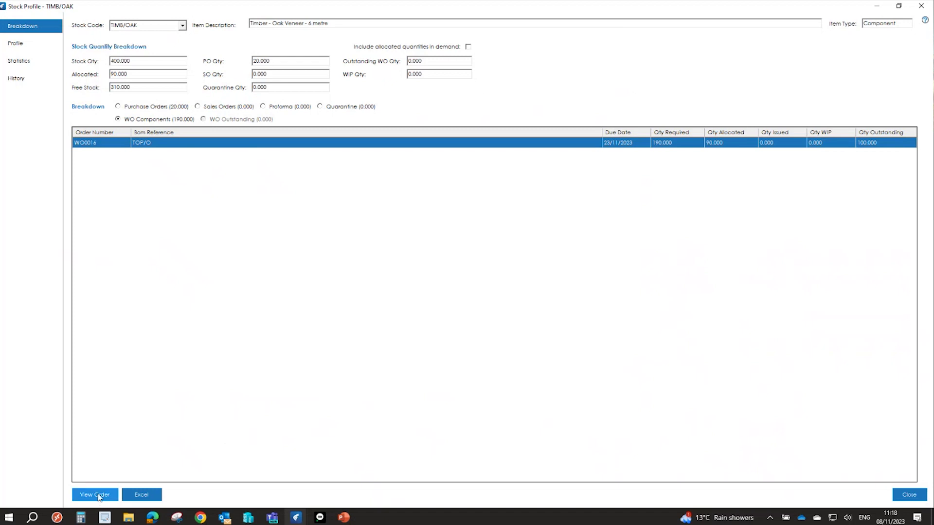
{"action": "left_click", "coordinate": [249, 107]}
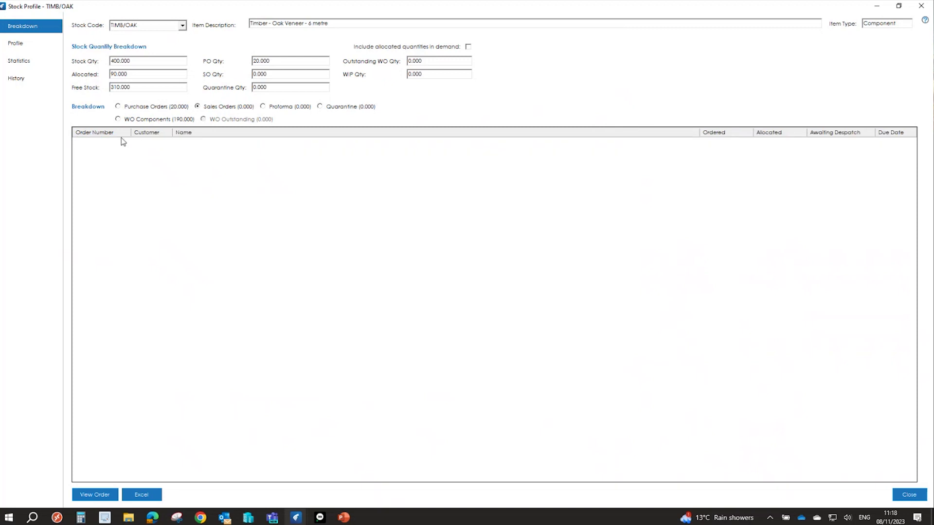
{"action": "left_click", "coordinate": [149, 108]}
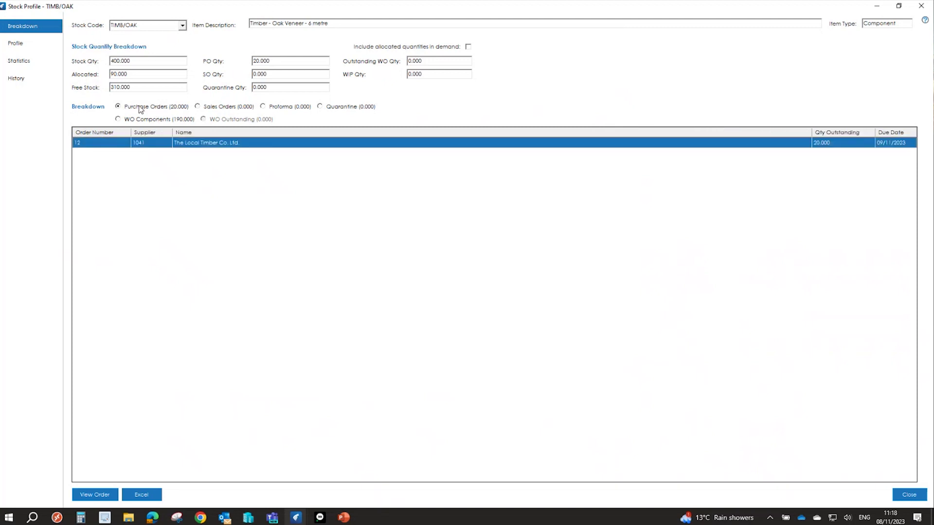
Review the real-time stock projection, supplier statistics and transaction history of TIMB/OAK, closing the profile when done
{"action": "left_click", "coordinate": [31, 45]}
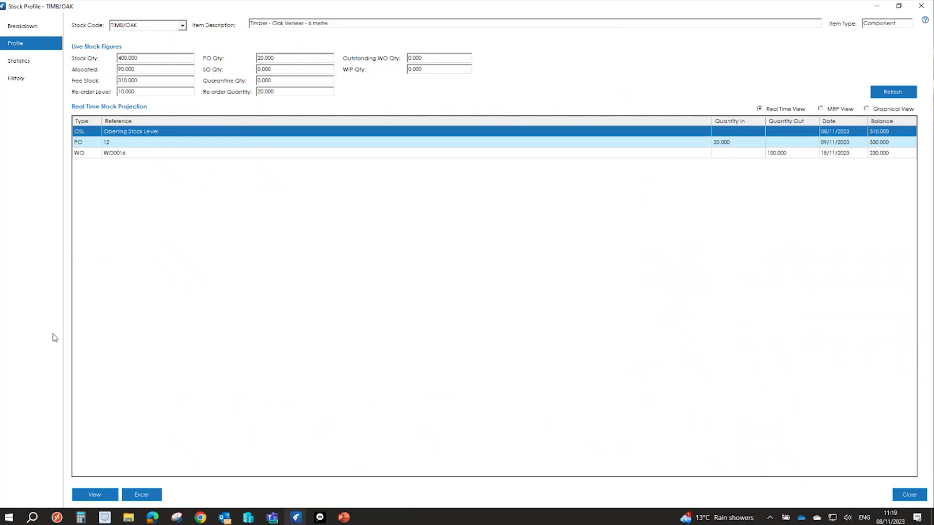
{"action": "left_click", "coordinate": [28, 67]}
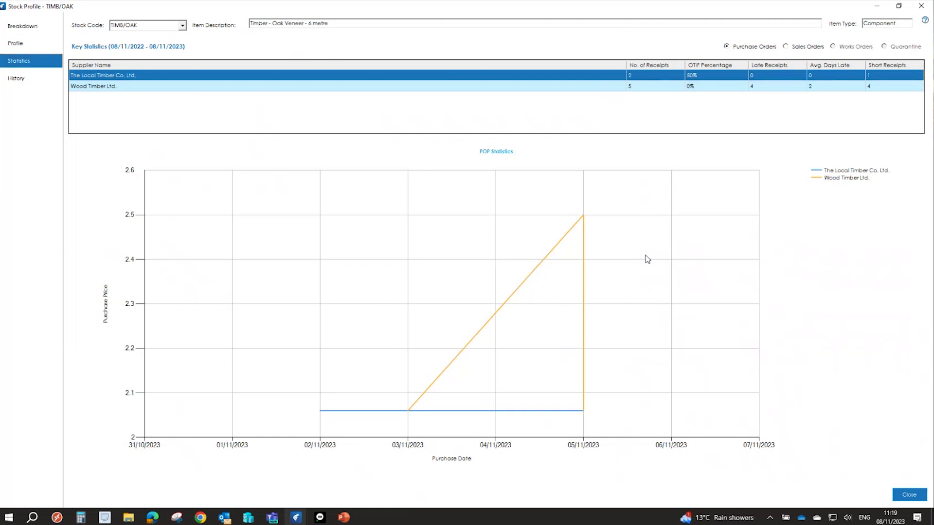
{"action": "left_click", "coordinate": [12, 80]}
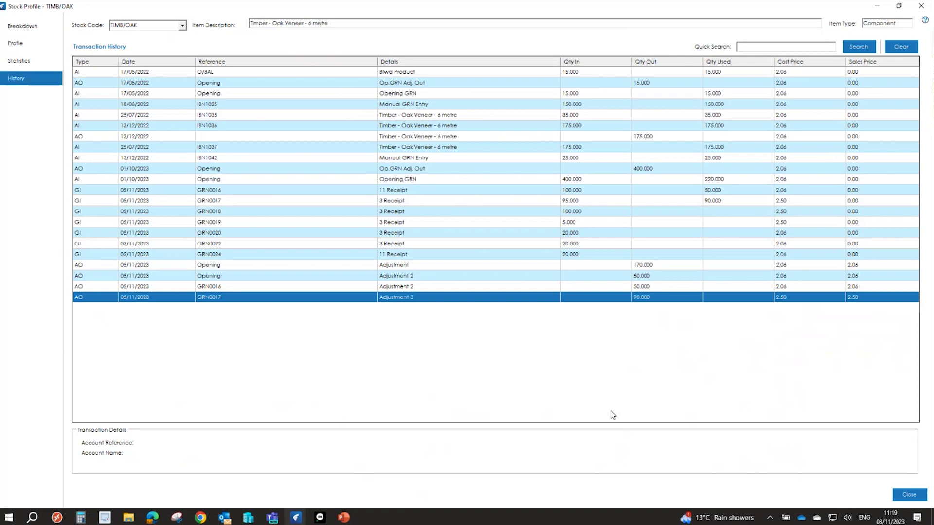
{"action": "left_click", "coordinate": [901, 493]}
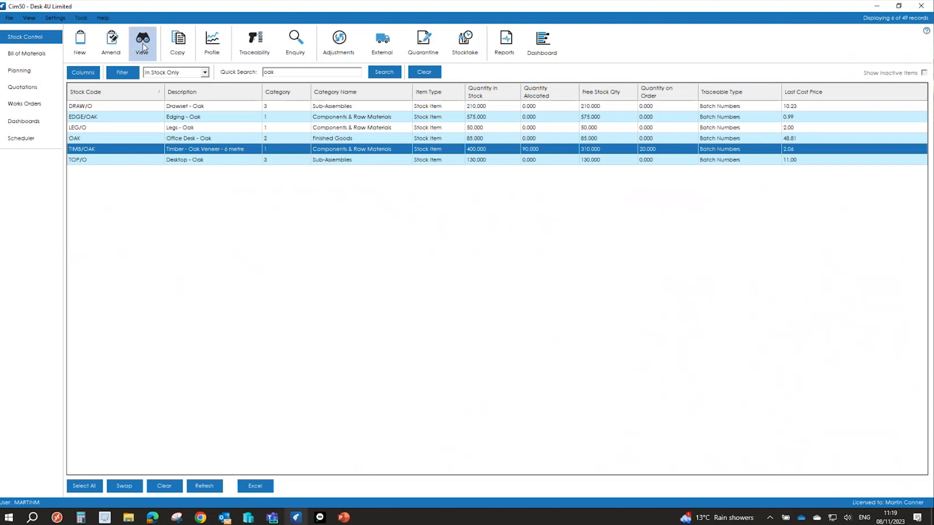
Open the TIMB/OAK stock record for amendment and review its main details through to its MRP settings
{"action": "left_click", "coordinate": [118, 51]}
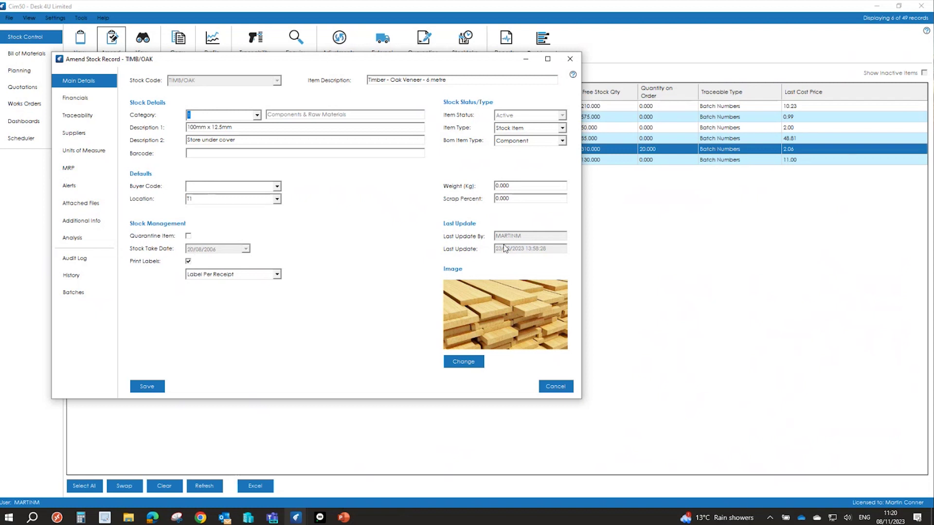
{"action": "left_click", "coordinate": [78, 98]}
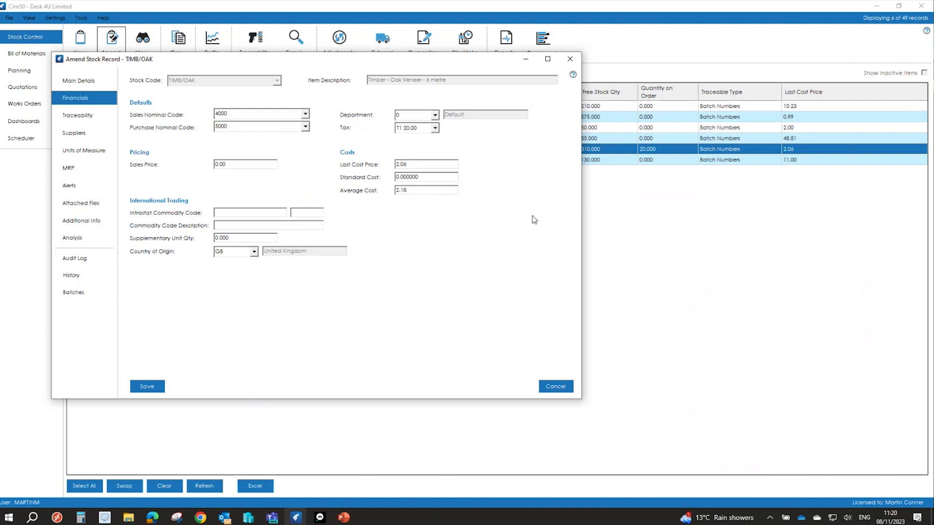
{"action": "left_click", "coordinate": [97, 116]}
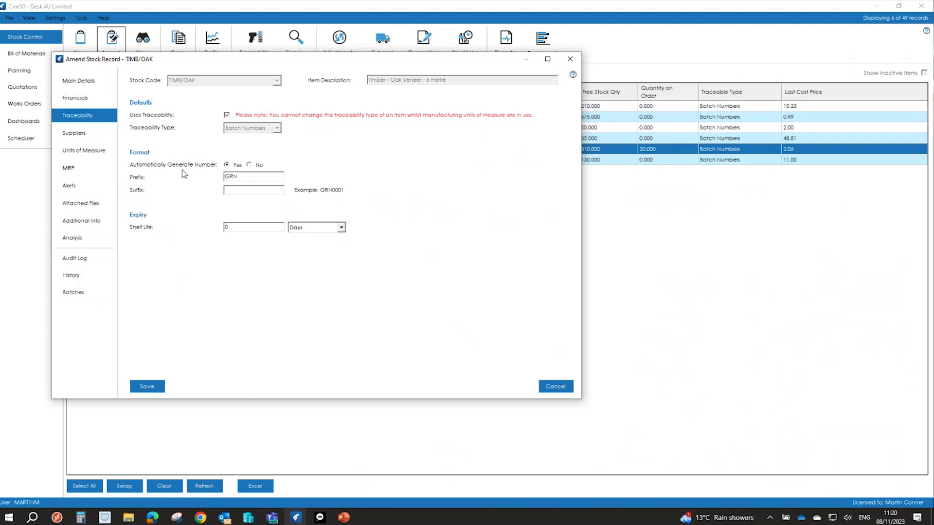
{"action": "left_click", "coordinate": [84, 136]}
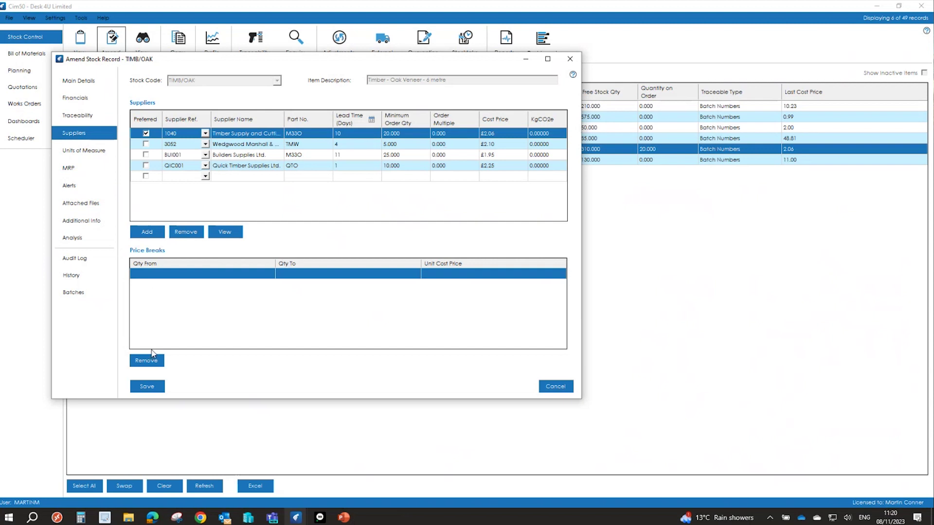
{"action": "left_click", "coordinate": [84, 152]}
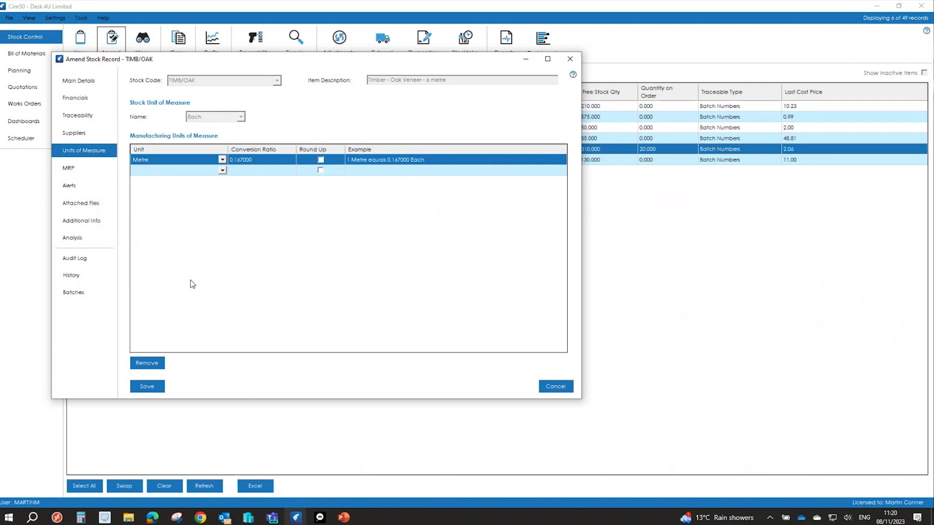
{"action": "left_click", "coordinate": [87, 169]}
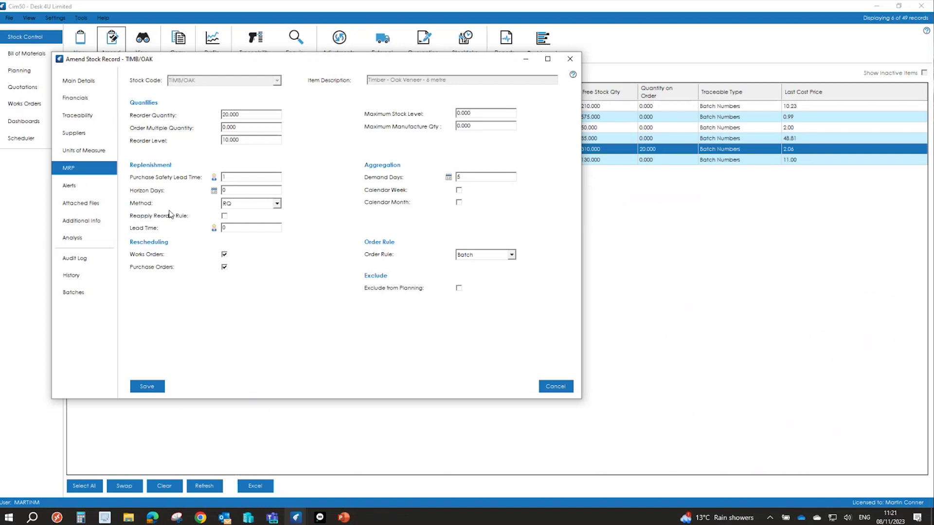
Inspect the settings of the "Please ensure timber is to spec" alert on TIMB/OAK without saving changes
{"action": "left_click", "coordinate": [79, 189]}
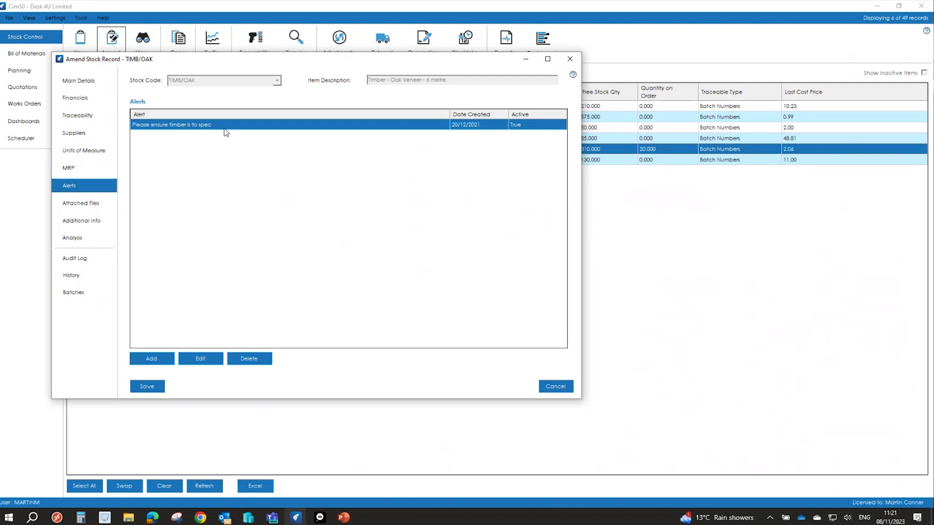
{"action": "left_click", "coordinate": [217, 353]}
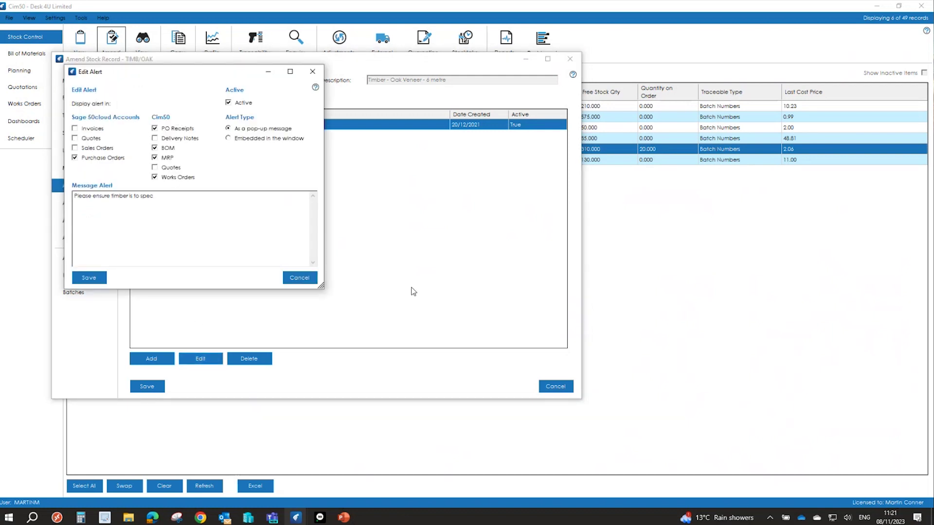
{"action": "left_click", "coordinate": [300, 279]}
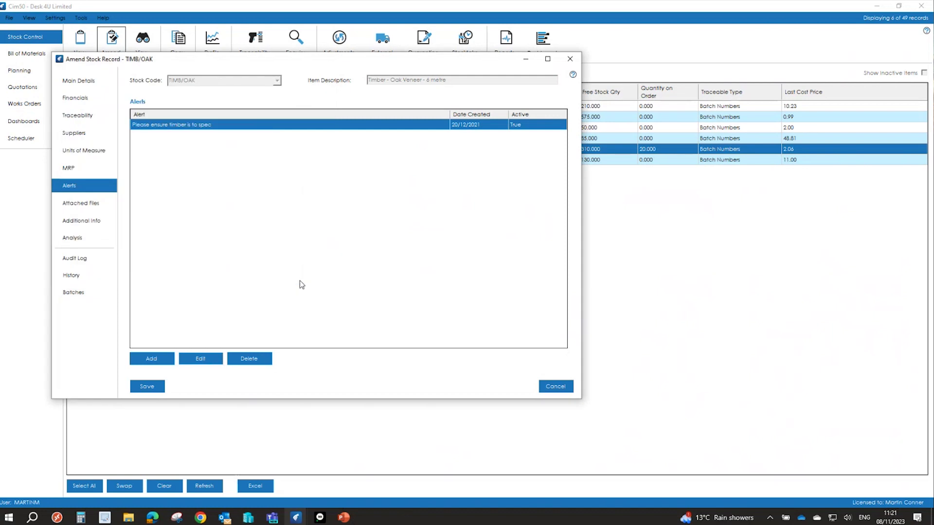
Review the attached files, additional information, analysis details and audit log of the TIMB/OAK stock record
{"action": "left_click", "coordinate": [90, 204]}
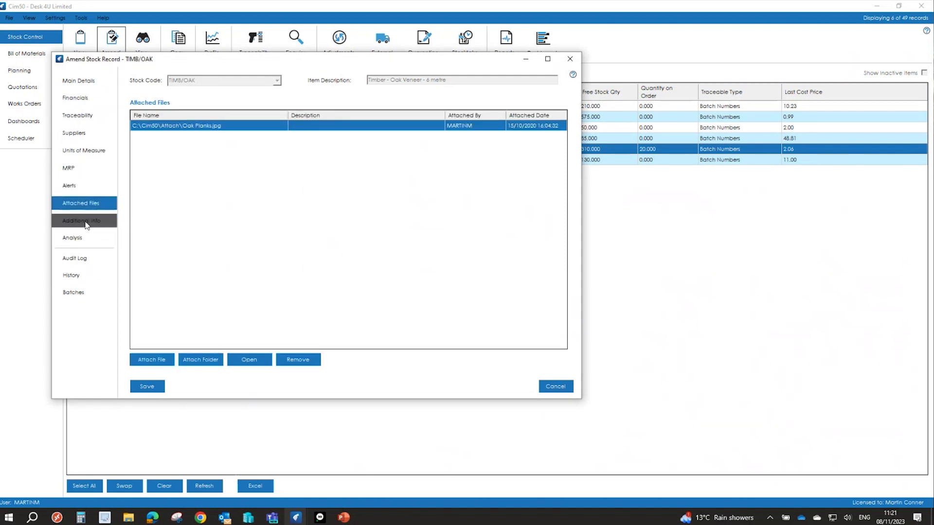
{"action": "left_click", "coordinate": [87, 223]}
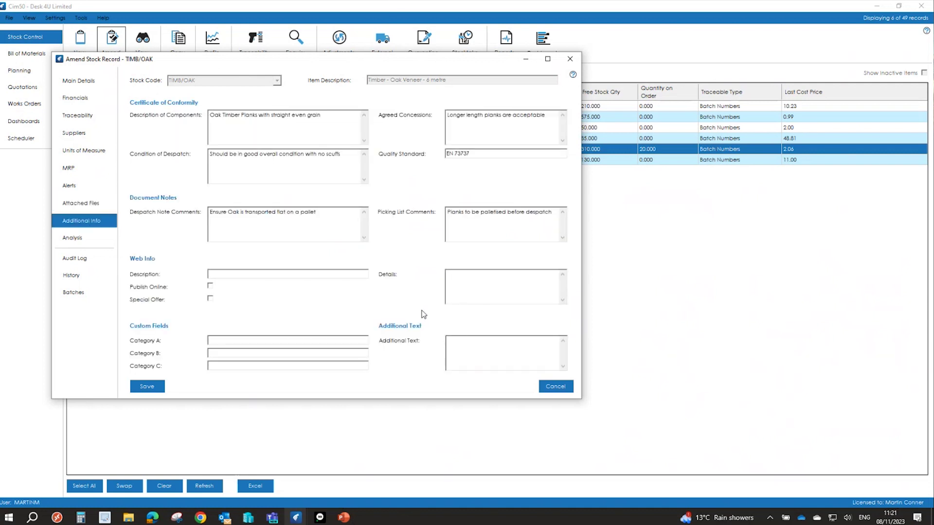
{"action": "left_click", "coordinate": [98, 238]}
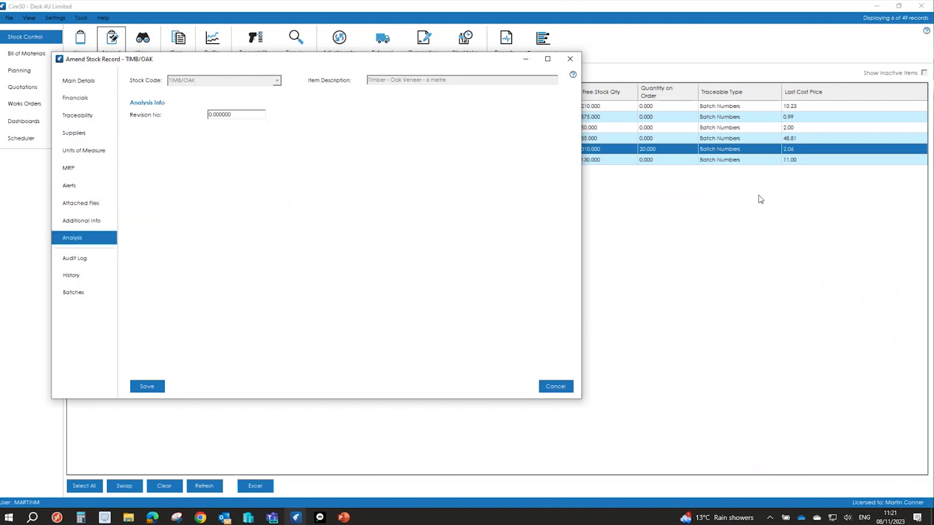
{"action": "left_click", "coordinate": [86, 264]}
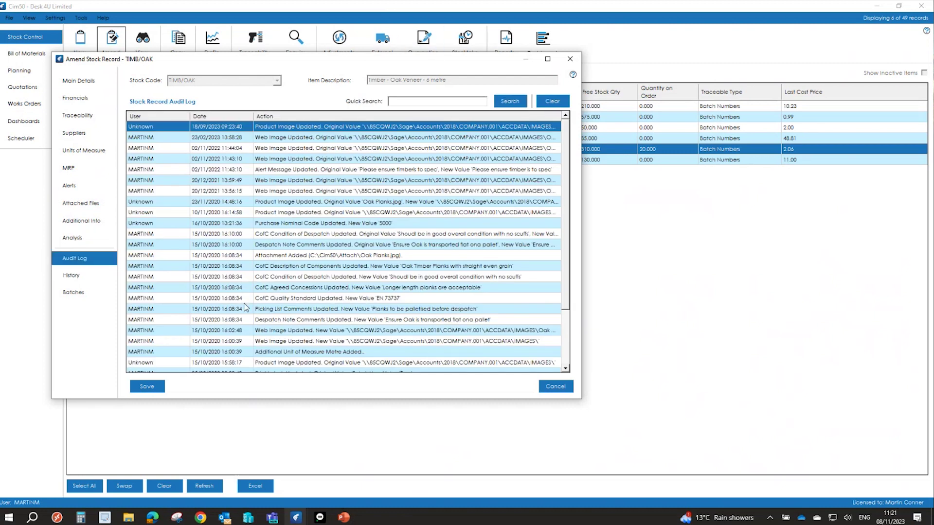
Review the transaction history and batches of the TIMB/OAK stock record, closing it without saving
{"action": "left_click", "coordinate": [73, 276]}
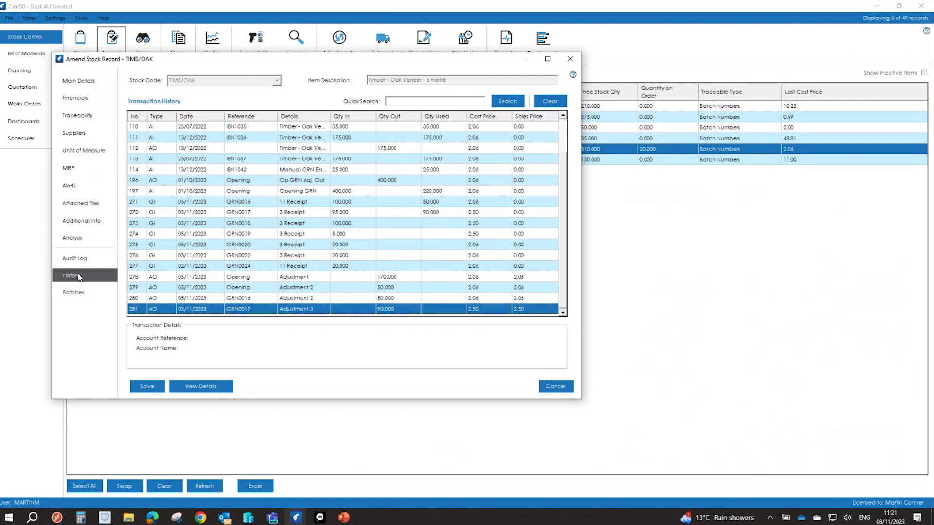
{"action": "left_click", "coordinate": [77, 293]}
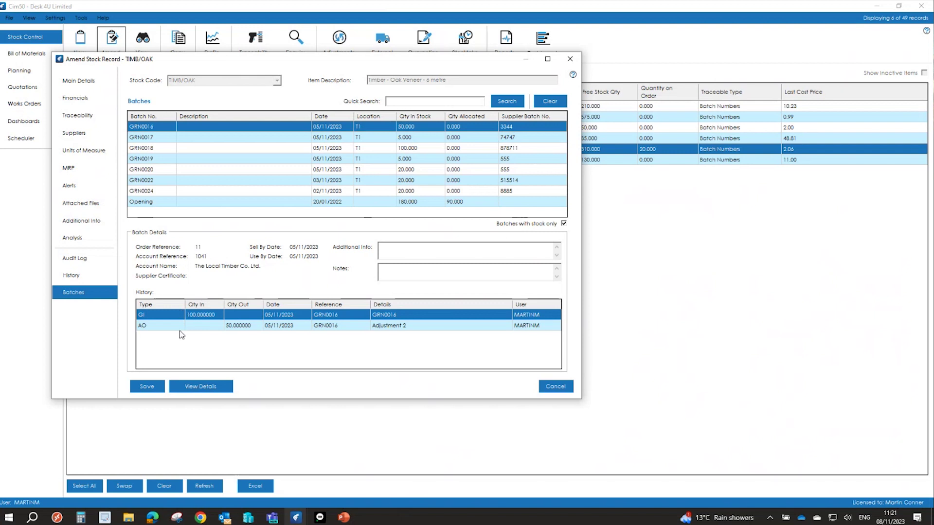
{"action": "left_click", "coordinate": [548, 388]}
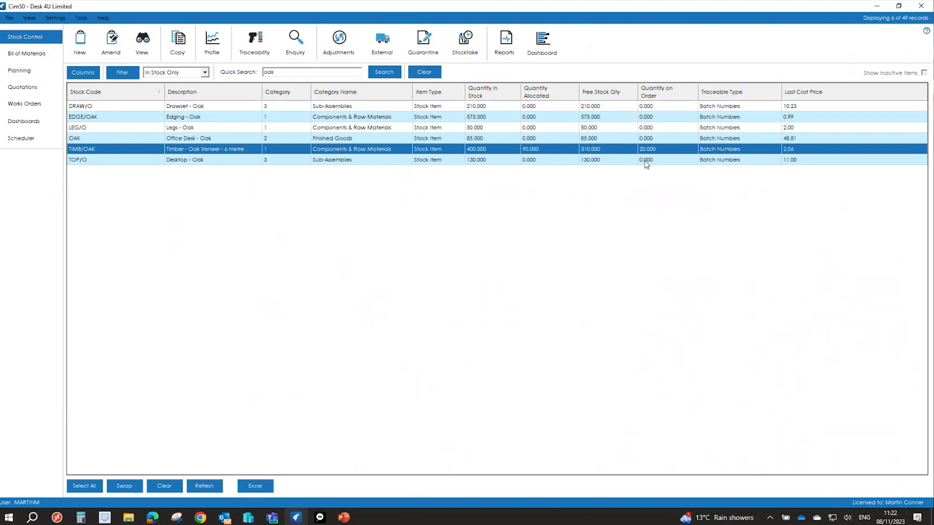
Start receiving goods from an external supplier and display the lines of the last purchase order in the list
{"action": "left_click", "coordinate": [383, 47]}
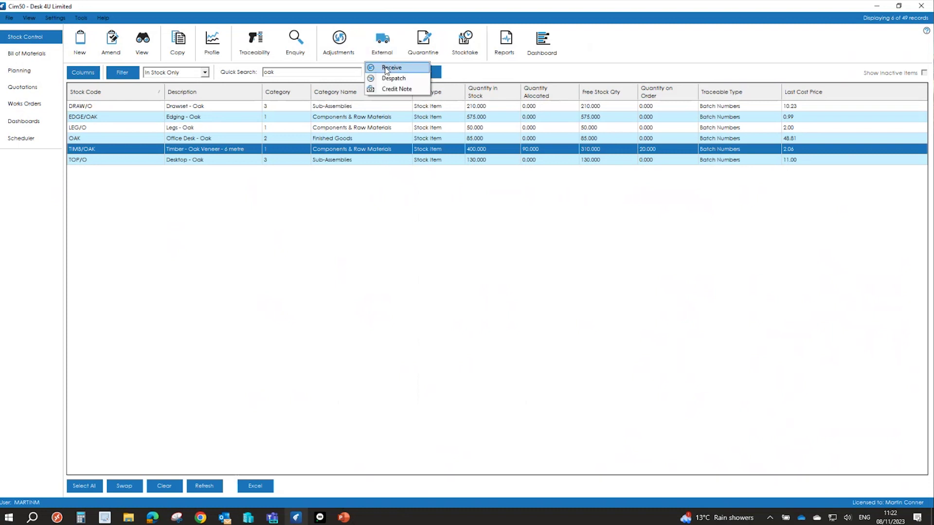
{"action": "left_click", "coordinate": [387, 70]}
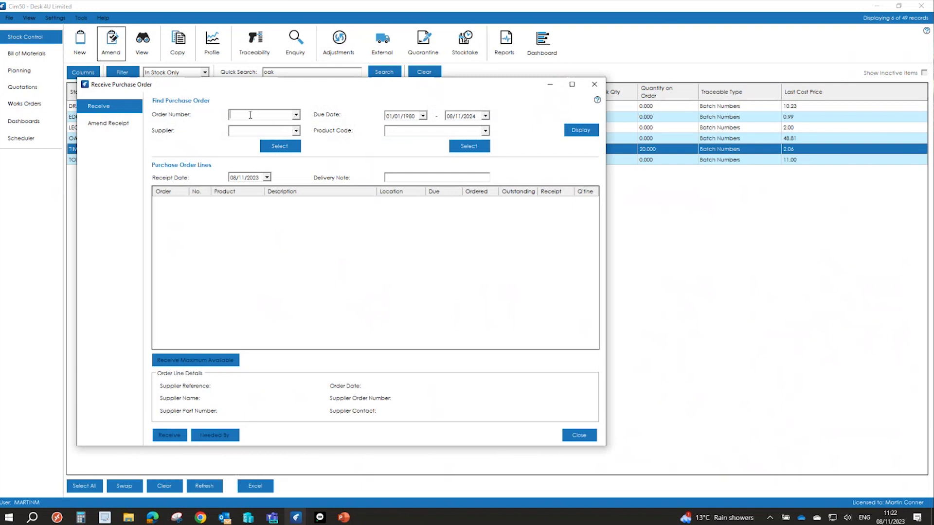
{"action": "left_click", "coordinate": [295, 116]}
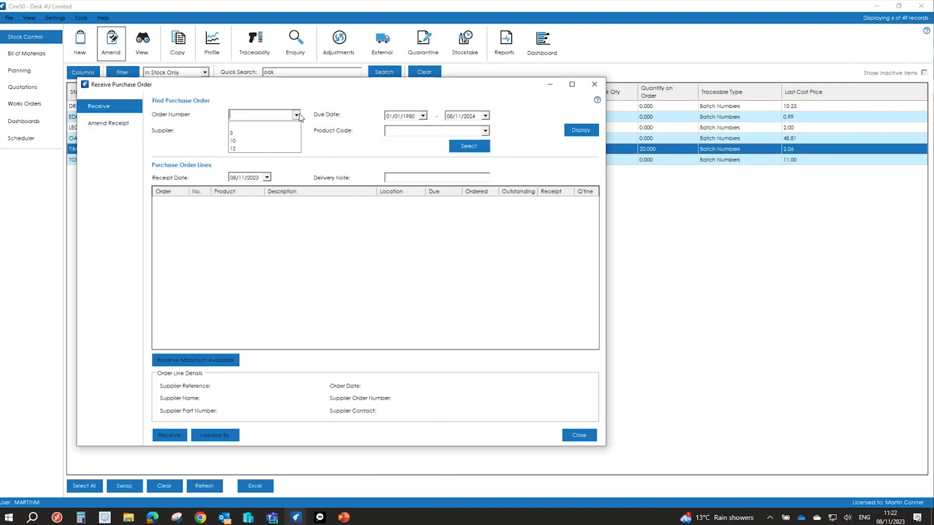
{"action": "left_click", "coordinate": [254, 150]}
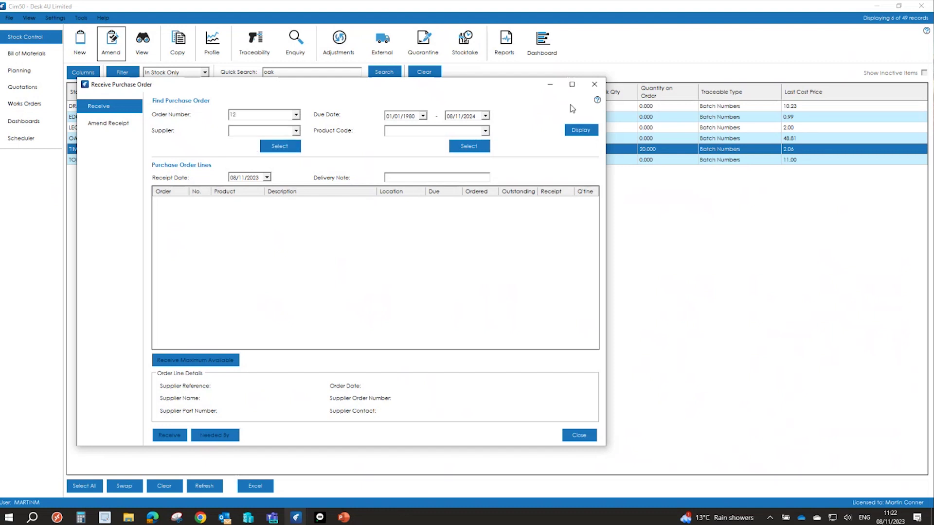
{"action": "left_click", "coordinate": [579, 129]}
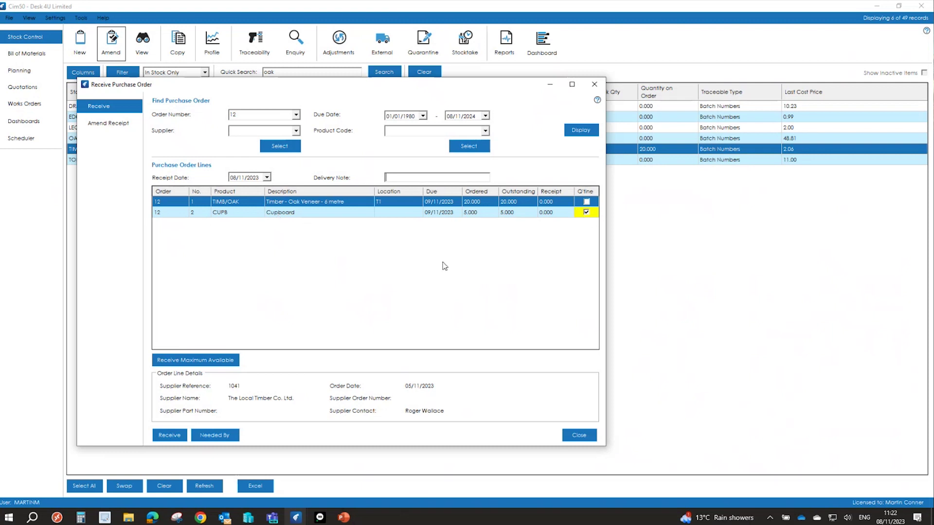
Set the TIMB/OAK line's receipt quantity to 10, acknowledge its alert and enter 74747 as the supplier batch
{"action": "left_click", "coordinate": [552, 200]}
{"action": "type", "text": "10"}
{"action": "key", "text": "Return"}
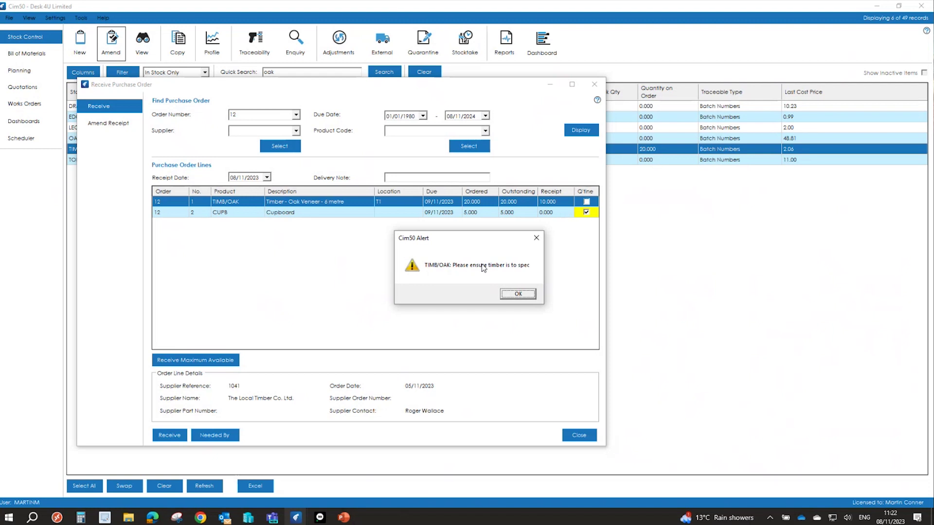
{"action": "left_click", "coordinate": [518, 295]}
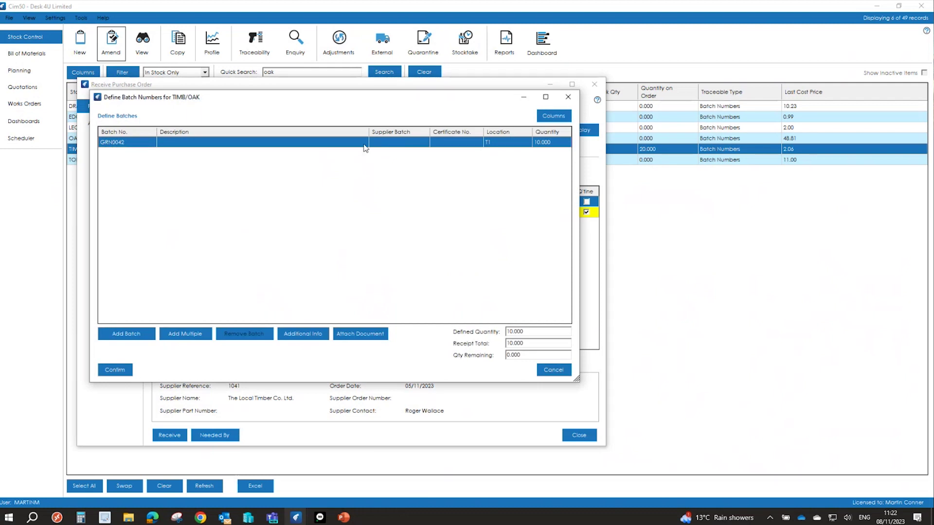
{"action": "left_click", "coordinate": [384, 144]}
{"action": "type", "text": "74747"}
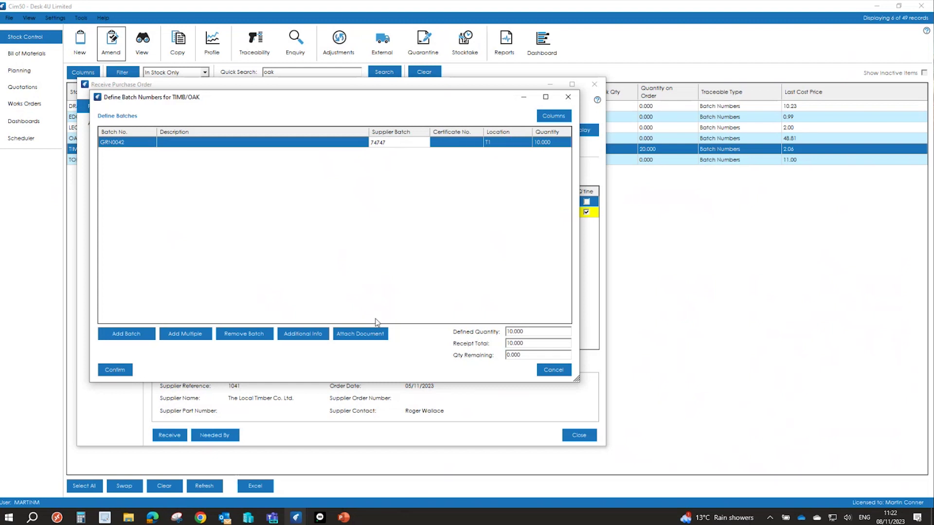
Attach the image CIM Software x Website.jpg from the OneDrive Pictures folder to the new TIMB/OAK batch
{"action": "left_click", "coordinate": [354, 335]}
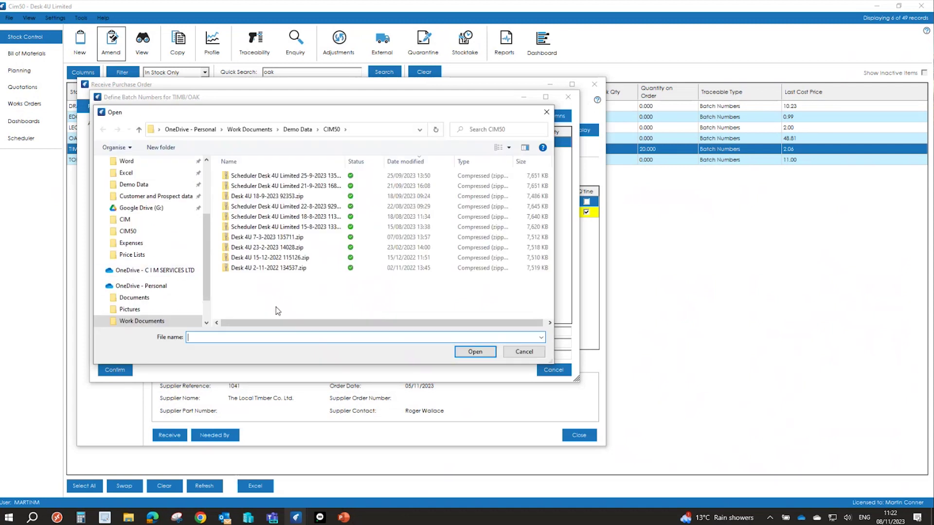
{"action": "scroll", "coordinate": [138, 249], "scroll_direction": "down", "scroll_amount": 2}
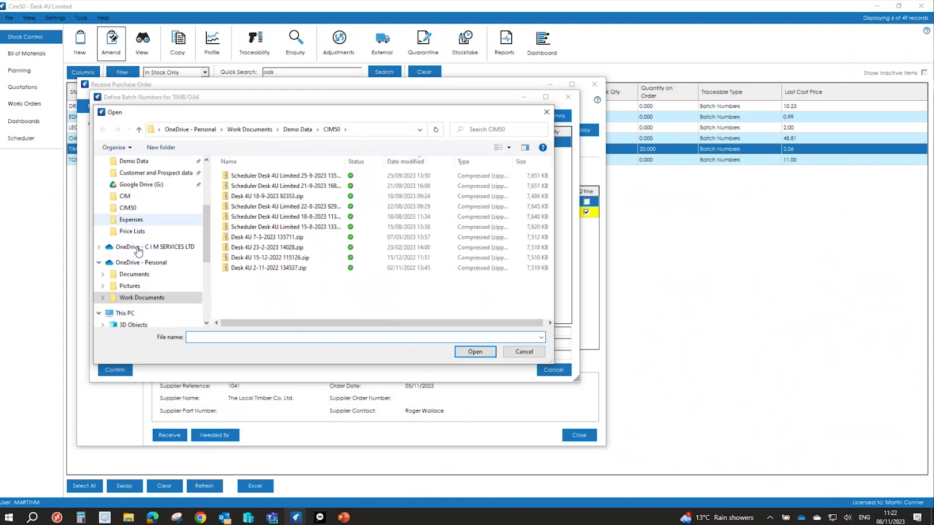
{"action": "left_click", "coordinate": [123, 287]}
{"action": "left_click", "coordinate": [252, 260]}
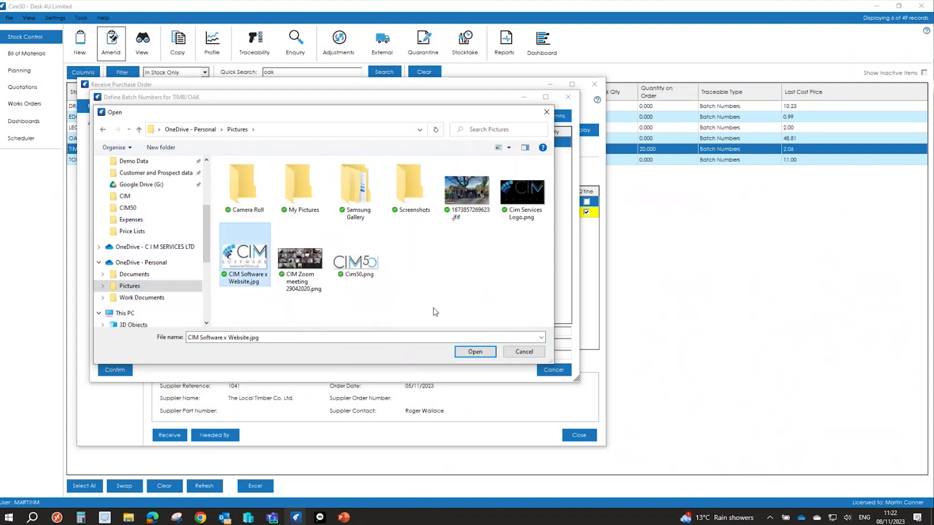
{"action": "left_click", "coordinate": [466, 354]}
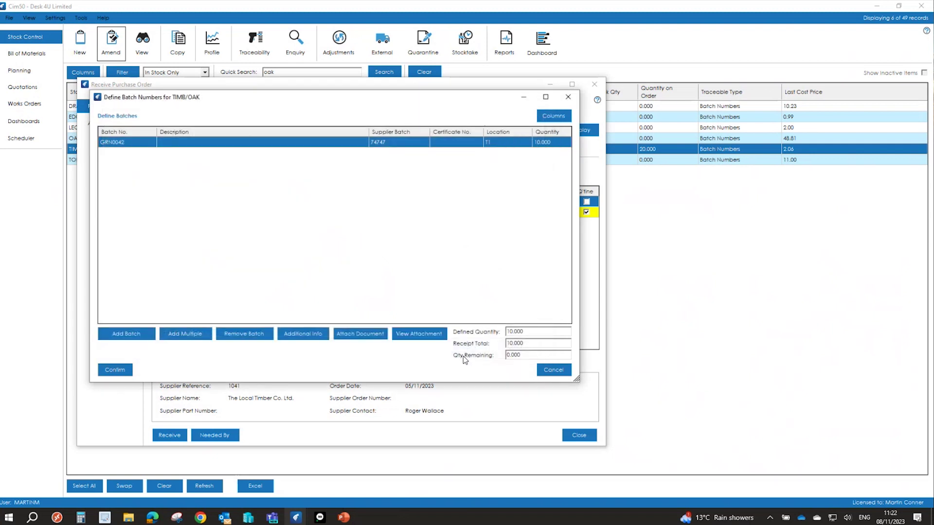
View the document attached to the TIMB/OAK batch, close the viewer and confirm the batch definition
{"action": "left_click", "coordinate": [418, 334]}
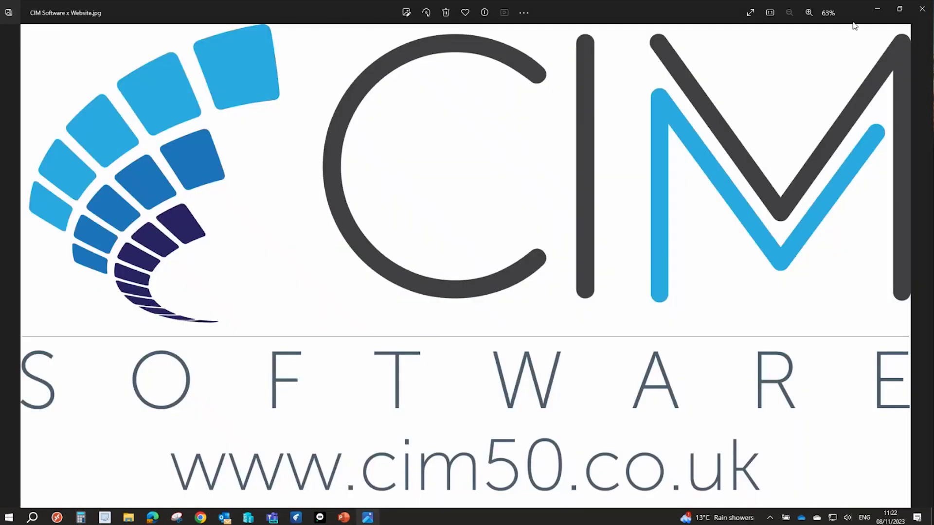
{"action": "left_click", "coordinate": [928, 9]}
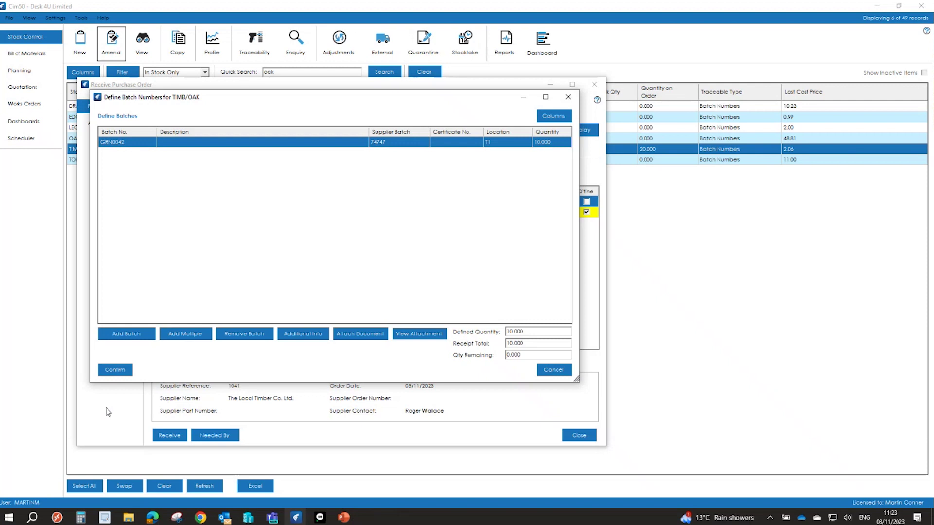
{"action": "left_click", "coordinate": [118, 371]}
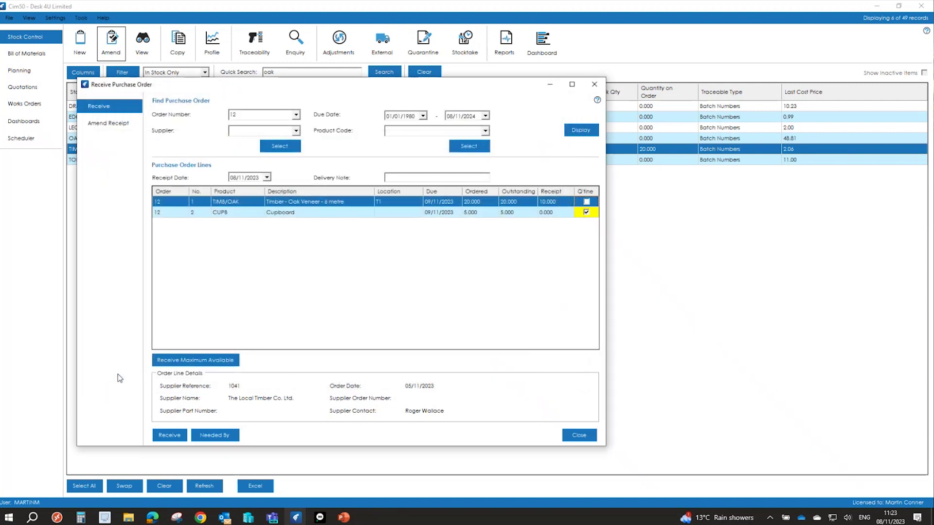
Check which works orders need the TIMB/OAK receipt, and receive the goods
{"action": "left_click", "coordinate": [209, 436]}
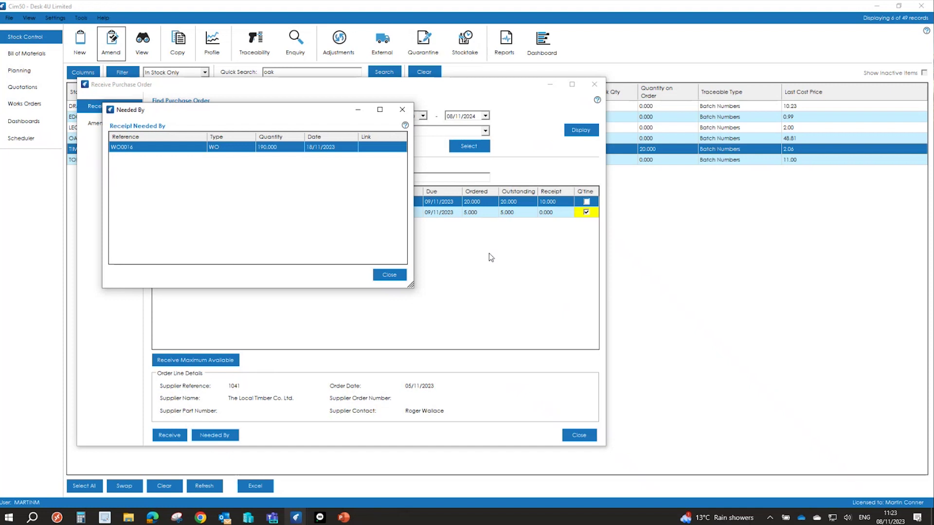
{"action": "left_click", "coordinate": [389, 274]}
{"action": "left_click", "coordinate": [171, 436]}
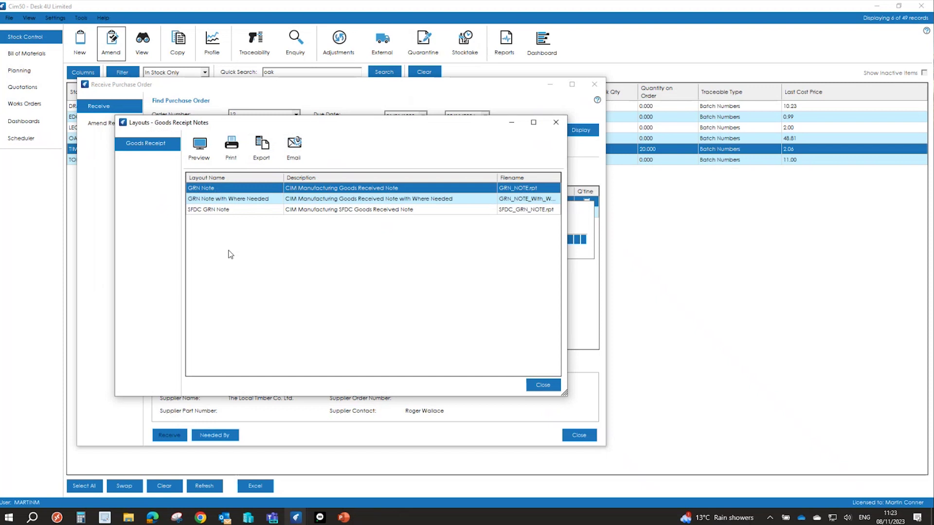
Preview the GRN Note layout for the receipt, examine the whole page and close the goods receipt note layouts
{"action": "left_click", "coordinate": [202, 160]}
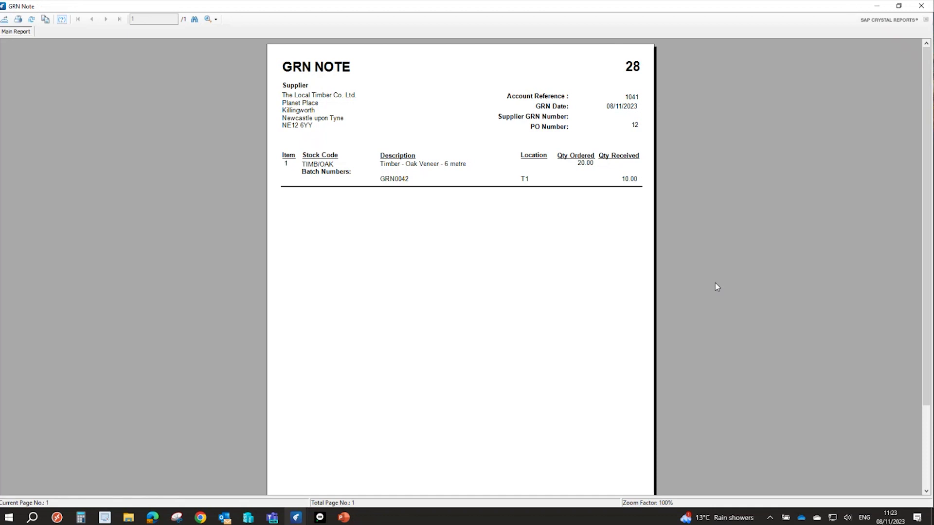
{"action": "scroll", "coordinate": [715, 287], "scroll_direction": "down", "scroll_amount": 3}
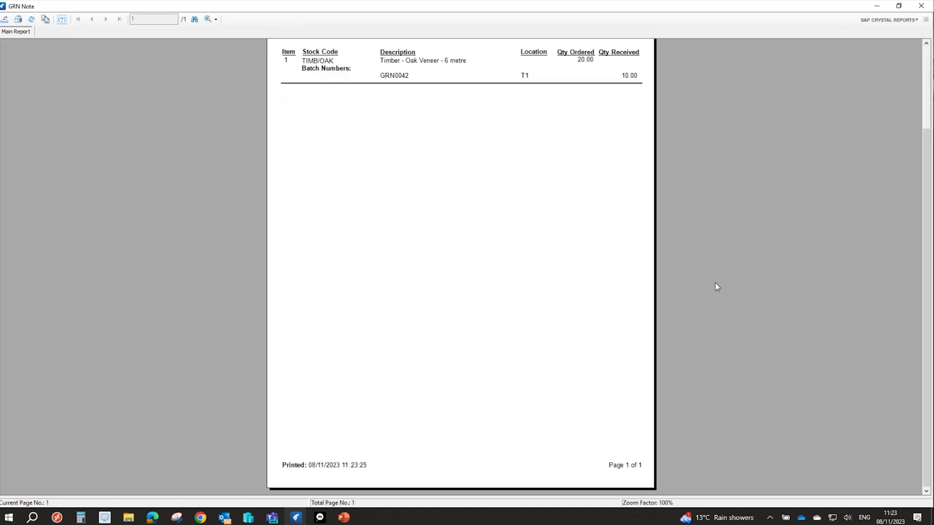
{"action": "scroll", "coordinate": [715, 287], "scroll_direction": "up", "scroll_amount": 3}
{"action": "left_click", "coordinate": [916, 10]}
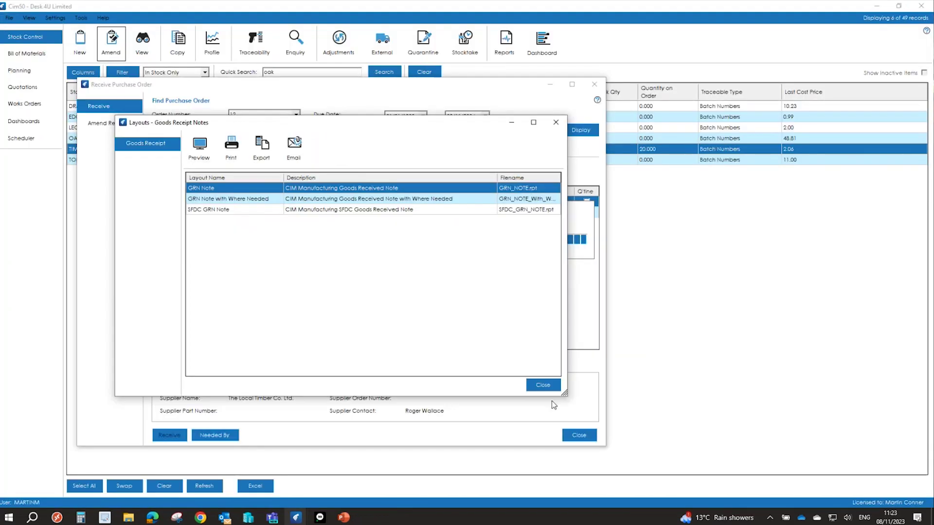
{"action": "left_click", "coordinate": [540, 382]}
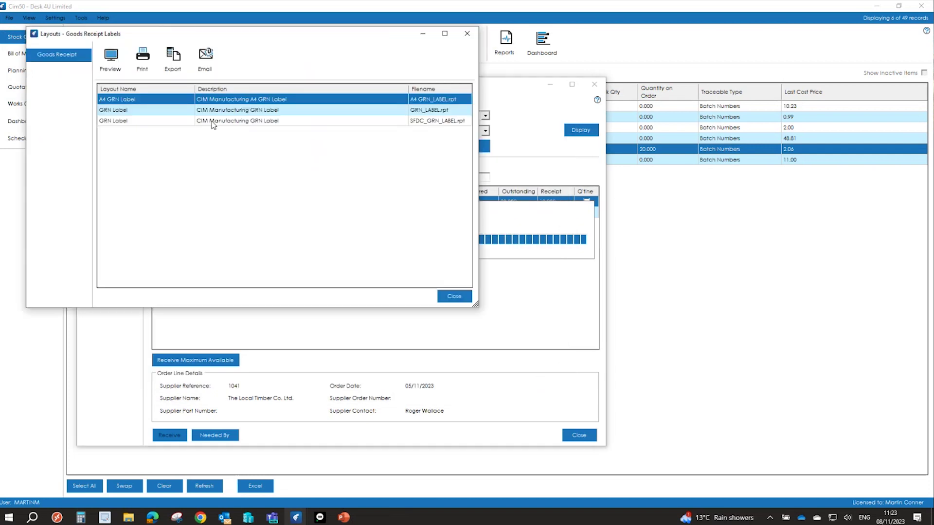
Preview the GRN Label layout from GRN_LABEL.rpt, close the label layouts and decline the stock allocation to works order WO0016
{"action": "left_click", "coordinate": [138, 110]}
{"action": "left_click", "coordinate": [110, 57]}
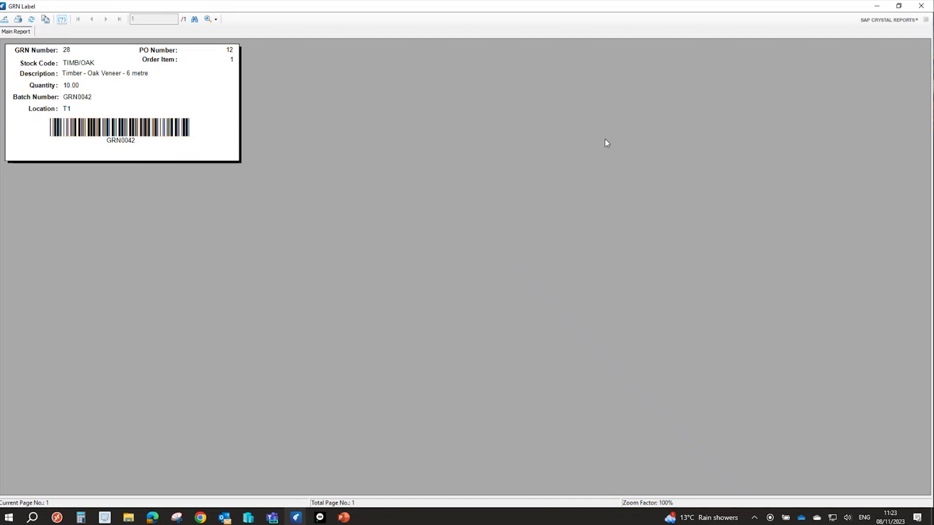
{"action": "left_click", "coordinate": [920, 6]}
{"action": "left_click", "coordinate": [449, 294]}
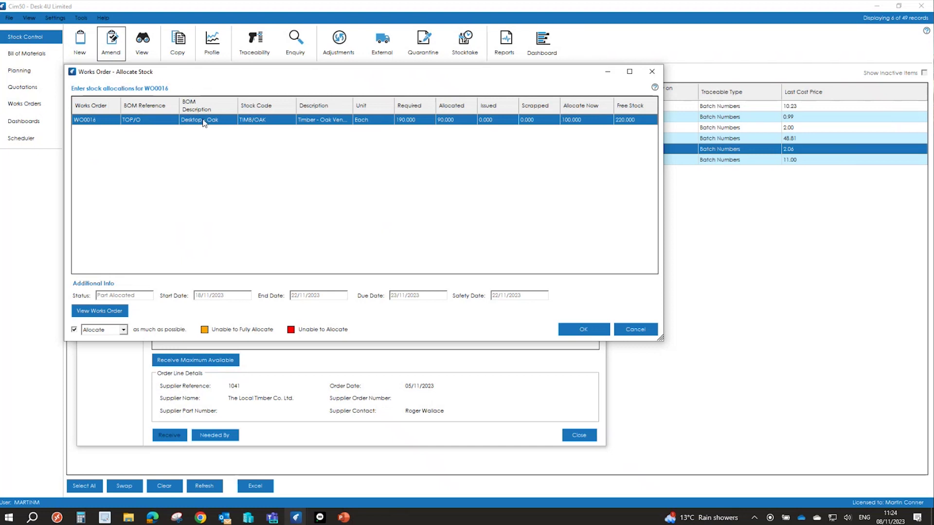
{"action": "left_click", "coordinate": [634, 330]}
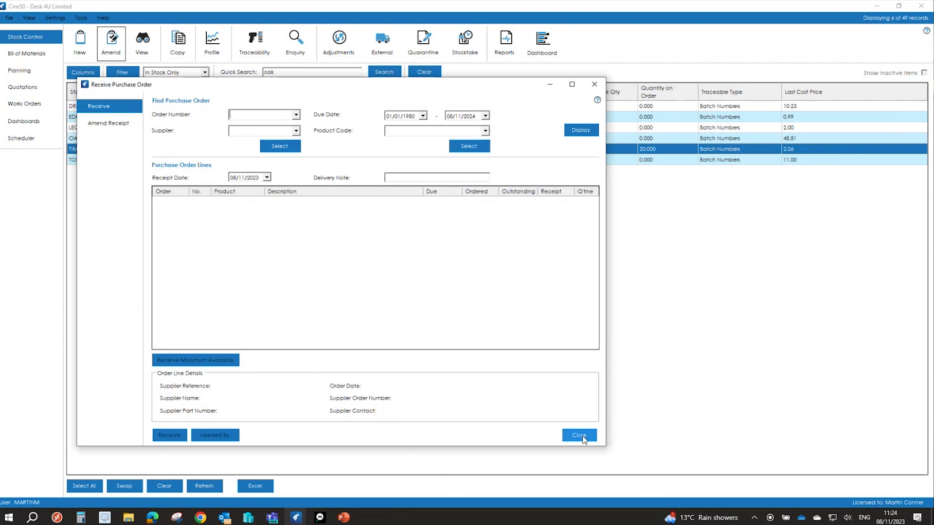
Look at the receipt amendment options and their selectable orders, and close the purchase order receiving window without amending
{"action": "left_click", "coordinate": [108, 124]}
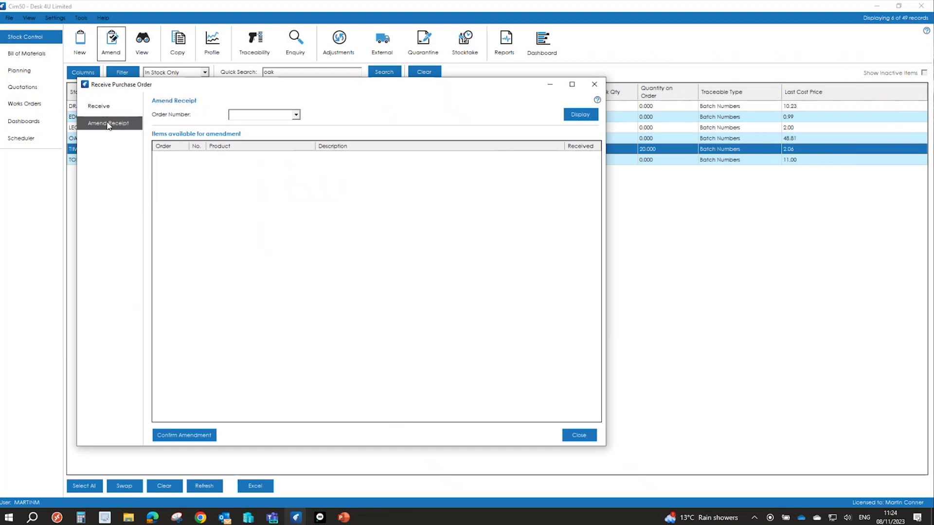
{"action": "left_click", "coordinate": [296, 115]}
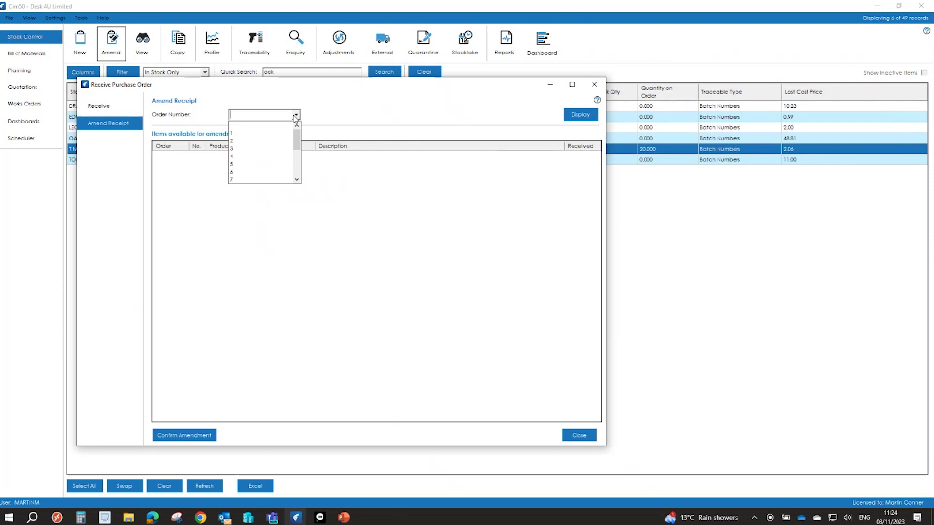
{"action": "left_click", "coordinate": [587, 436]}
{"action": "left_click", "coordinate": [579, 435]}
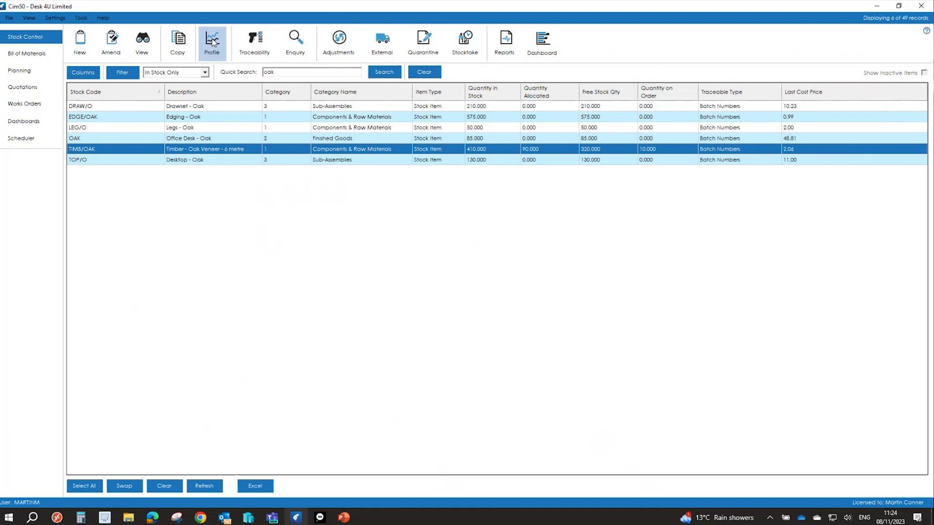
Open the stock traceability enquiry and sort the batches by batch number to find the latest TIMB/OAK batch
{"action": "left_click", "coordinate": [251, 37]}
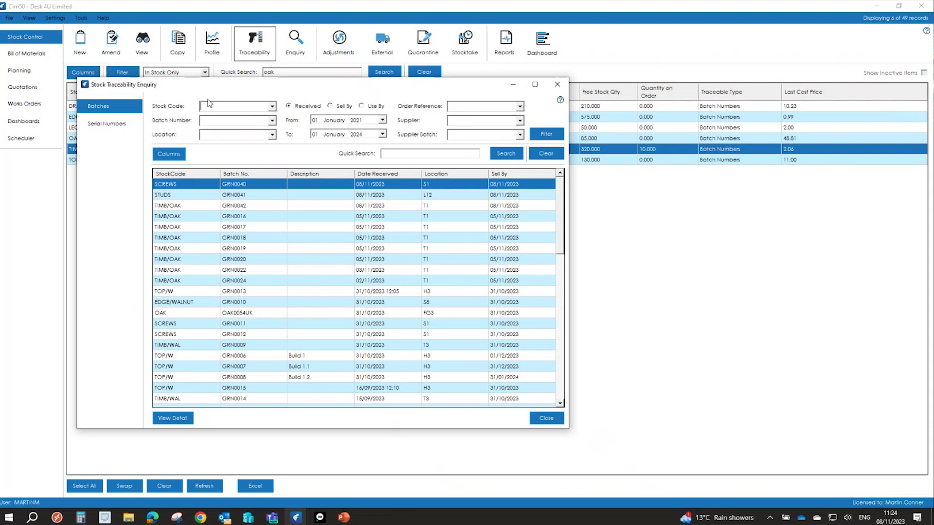
{"action": "left_click", "coordinate": [261, 175]}
{"action": "left_click", "coordinate": [262, 175]}
{"action": "left_click", "coordinate": [262, 175]}
{"action": "scroll", "coordinate": [261, 245], "scroll_direction": "down", "scroll_amount": 5}
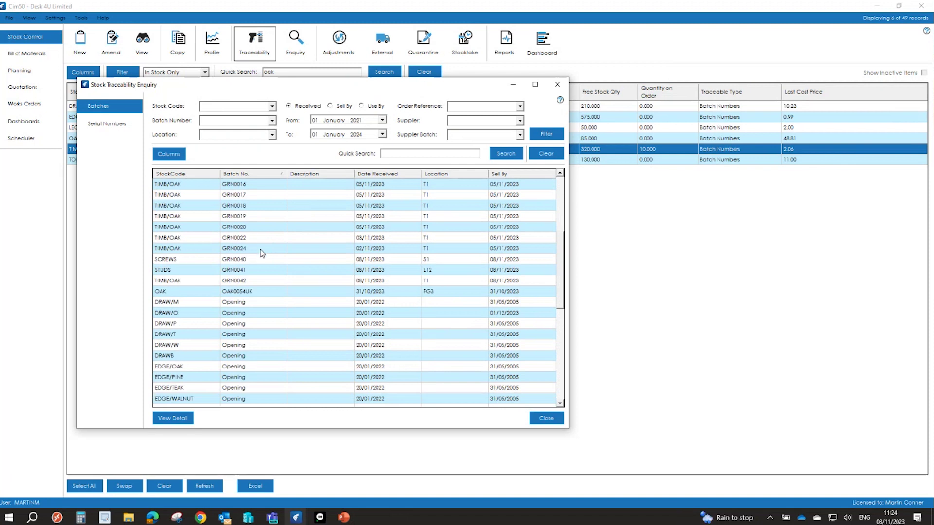
Open the traceability details of TIMB/OAK batch GRN0042 and review its actual and expected costs
{"action": "left_click", "coordinate": [233, 282]}
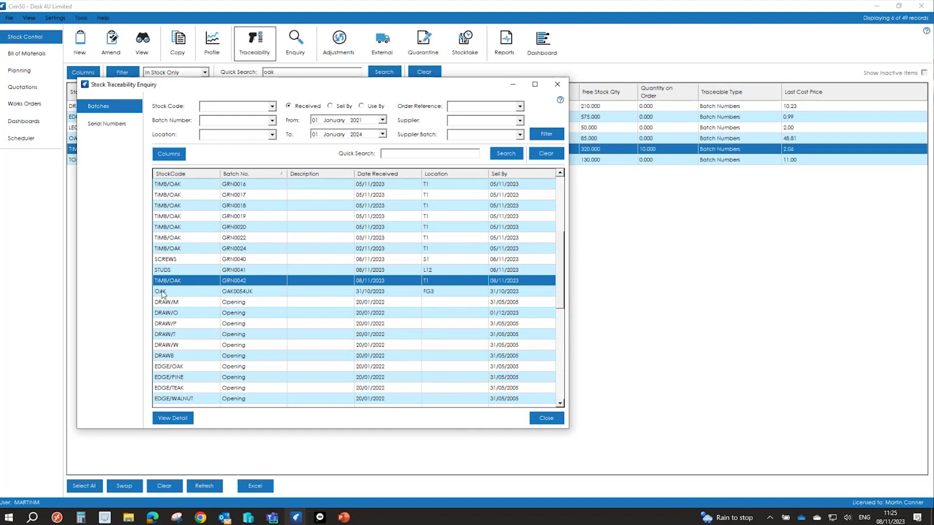
{"action": "left_click", "coordinate": [181, 419]}
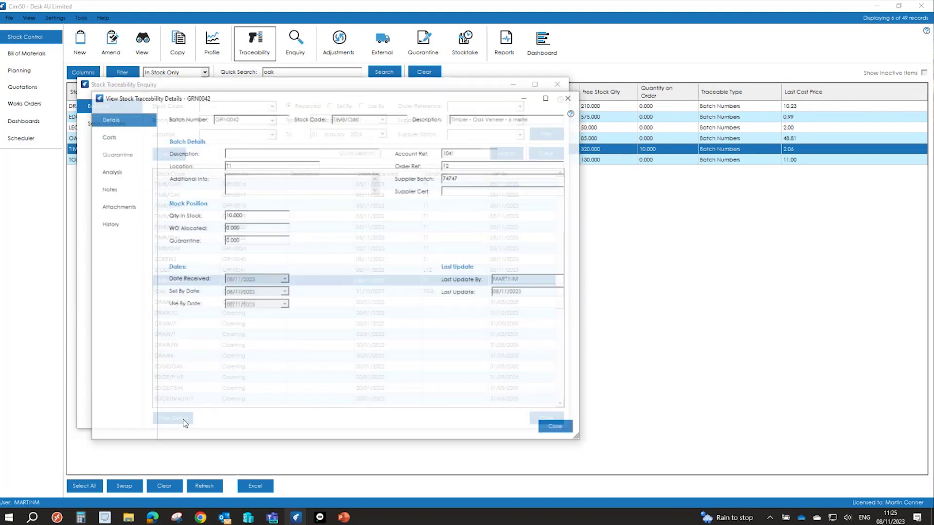
{"action": "left_click", "coordinate": [123, 142]}
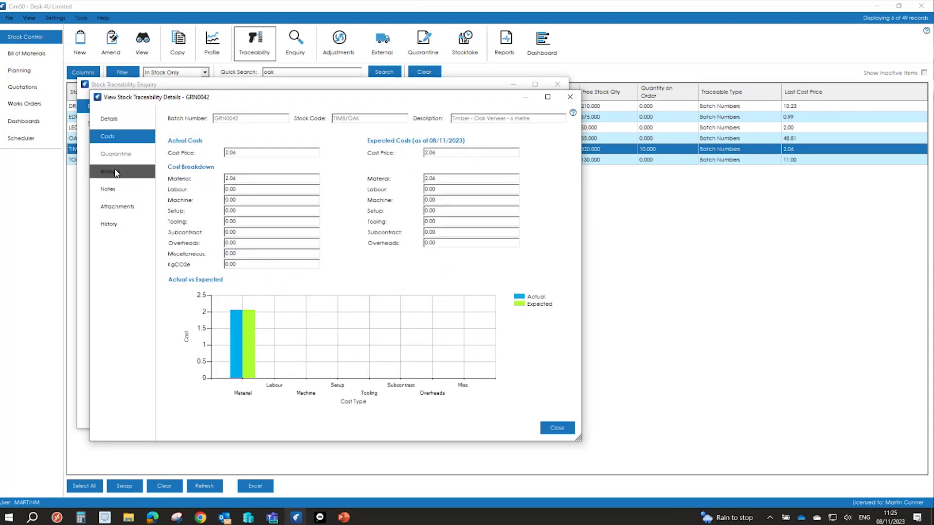
Review the transaction history of TIMB/OAK batch GRN0042 and close the batch details and the stock traceability enquiry
{"action": "left_click", "coordinate": [121, 228]}
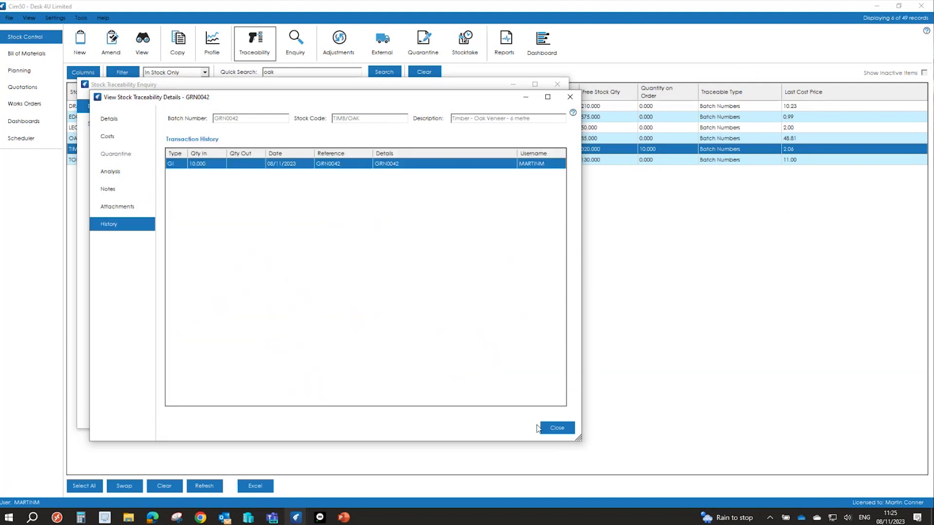
{"action": "left_click", "coordinate": [554, 428]}
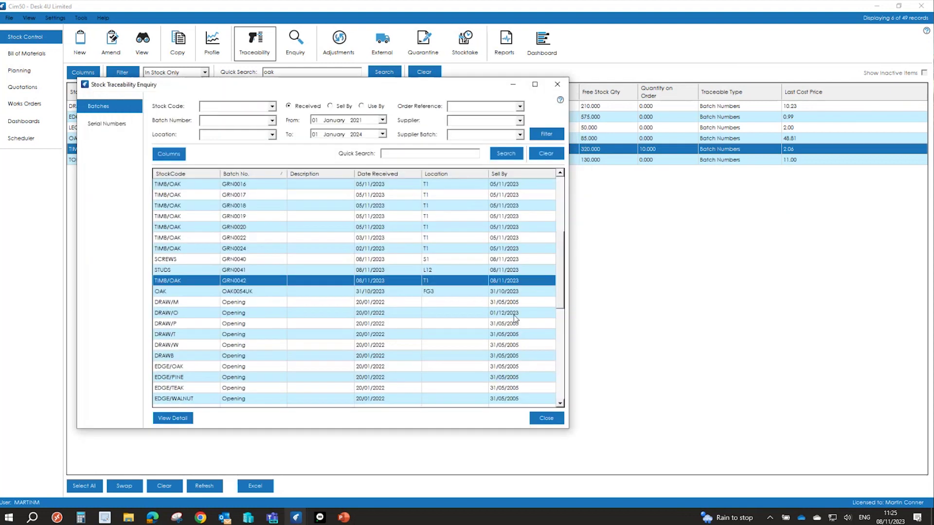
{"action": "left_click", "coordinate": [546, 418]}
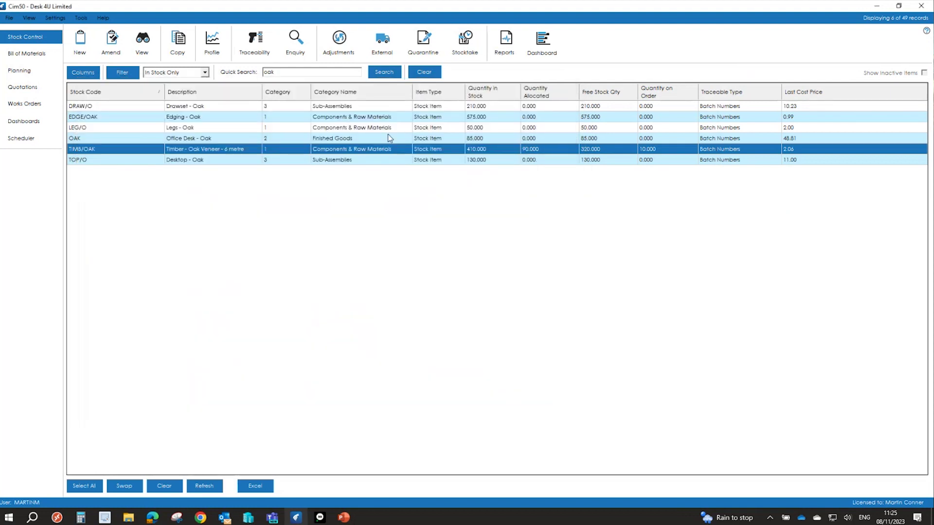
Look at the new and adjust types of stock adjustment for TIMB/OAK's batches and leave without making an adjustment
{"action": "left_click", "coordinate": [335, 47]}
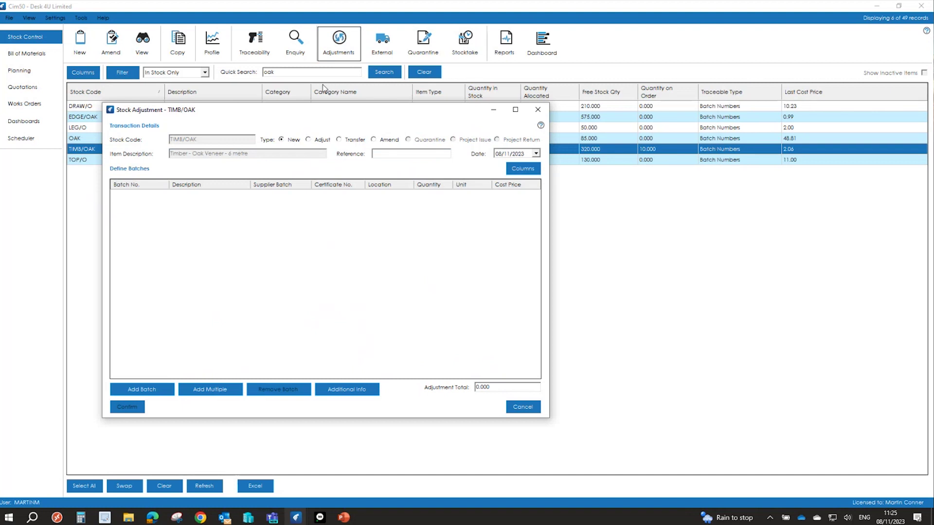
{"action": "left_click", "coordinate": [314, 140]}
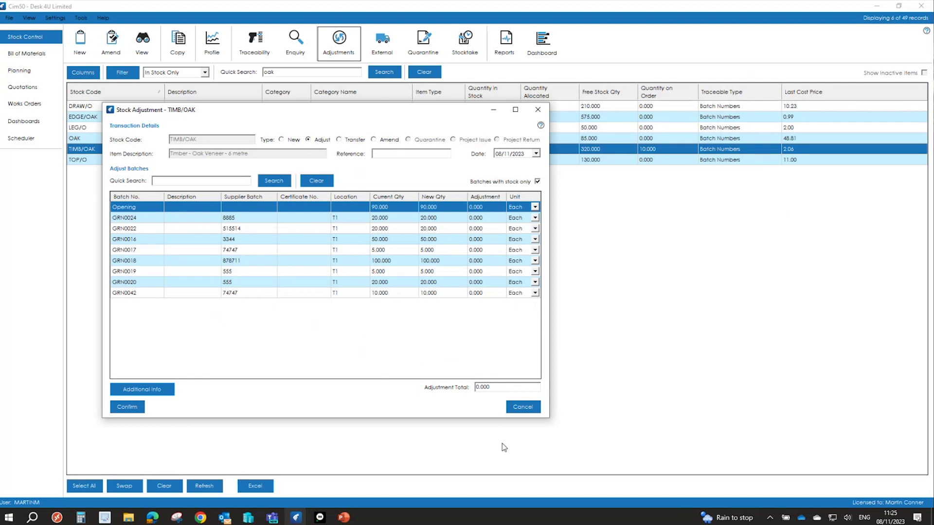
{"action": "left_click", "coordinate": [521, 409]}
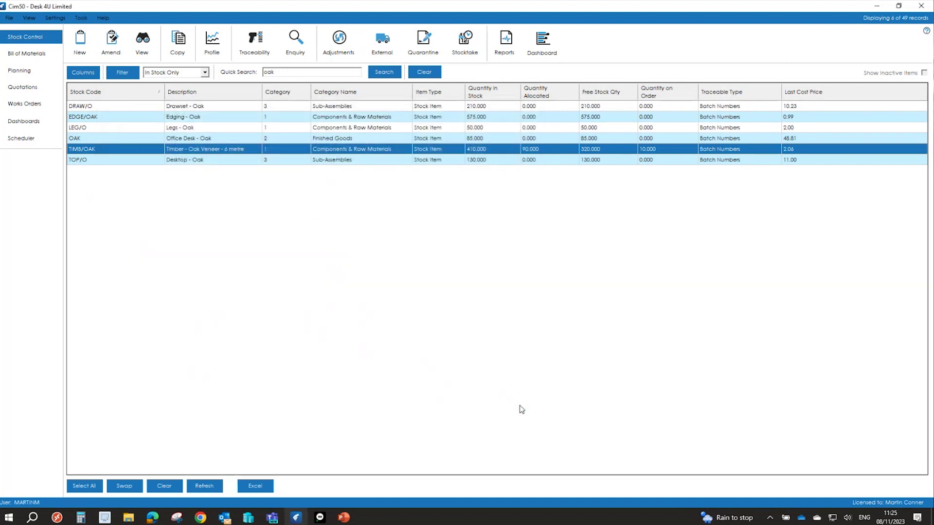
Try an inspection of quarantined LEG batch GRN0003 with a passed quantity of 3, cancel it and close the stock inspection
{"action": "left_click", "coordinate": [417, 46]}
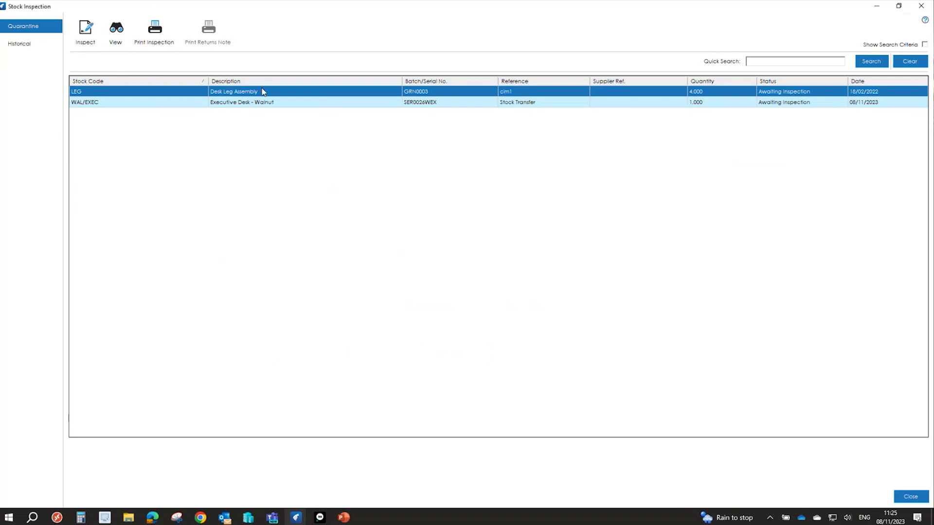
{"action": "left_click", "coordinate": [86, 30]}
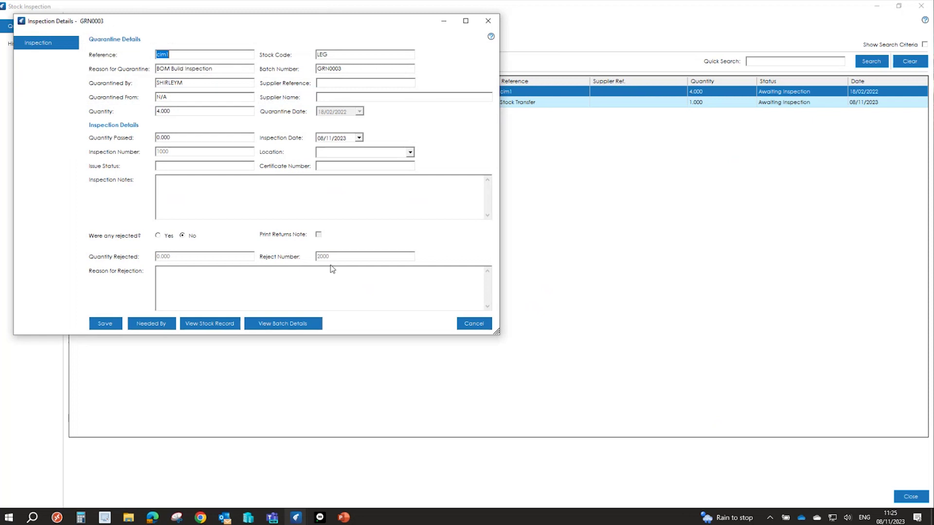
{"action": "left_click", "coordinate": [167, 138]}
{"action": "type", "text": "3"}
{"action": "key", "text": "Tab"}
{"action": "key", "text": "Tab"}
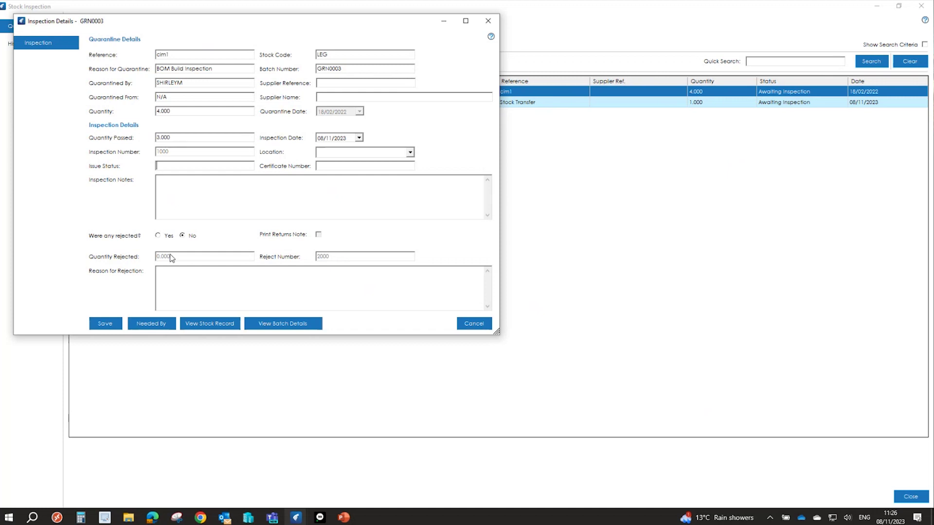
{"action": "left_click", "coordinate": [466, 322]}
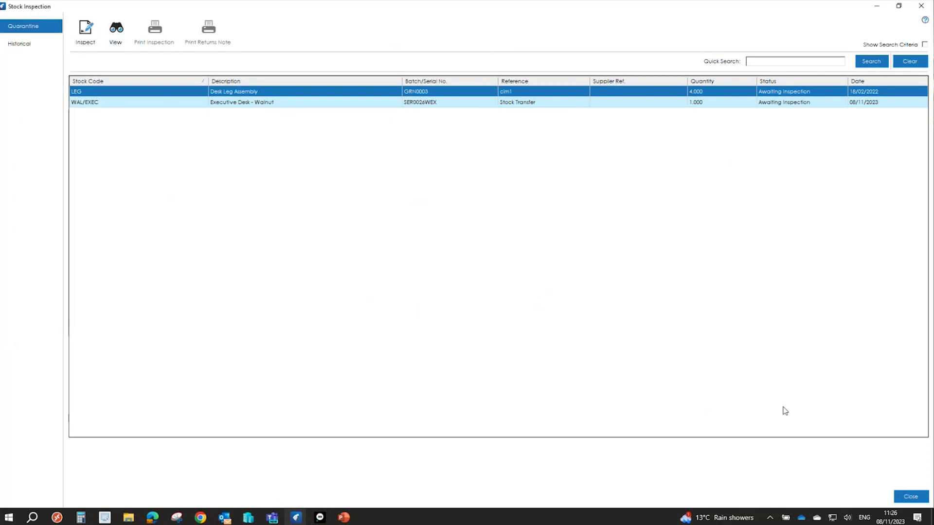
{"action": "left_click", "coordinate": [908, 502]}
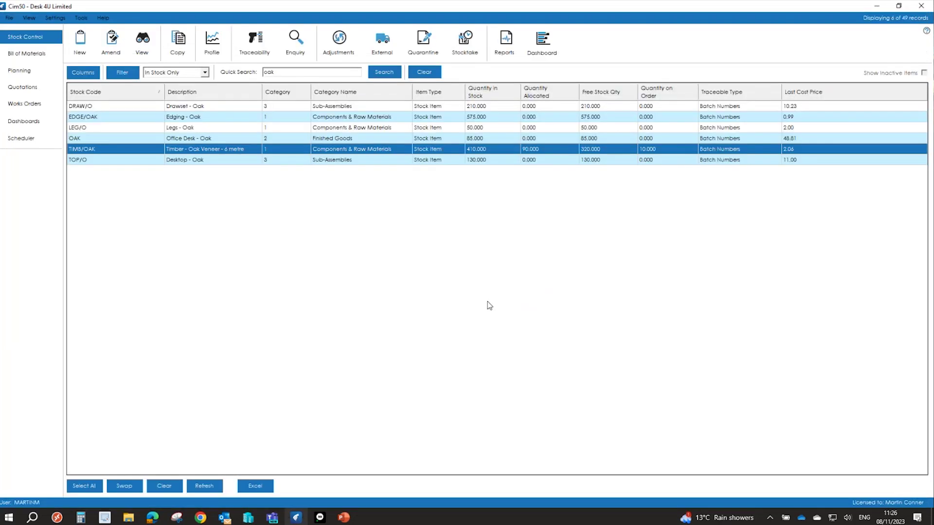
Create a new full-count stocktake, add all items to the count and save it
{"action": "left_click", "coordinate": [458, 47]}
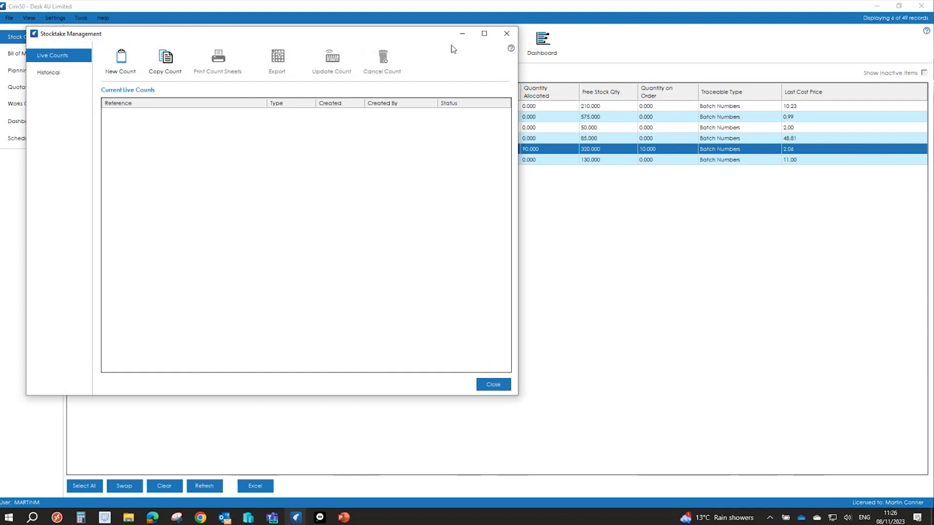
{"action": "left_click", "coordinate": [128, 71]}
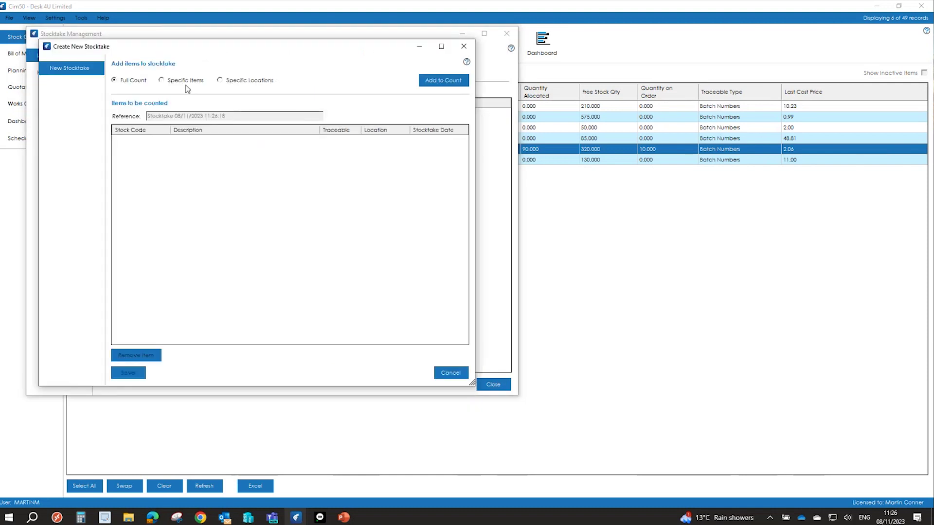
{"action": "left_click", "coordinate": [441, 80]}
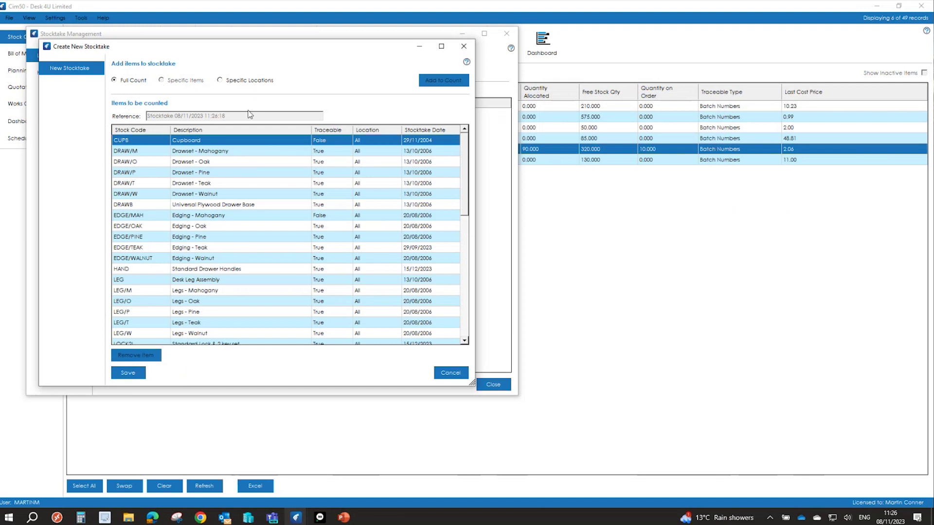
{"action": "left_click", "coordinate": [130, 372]}
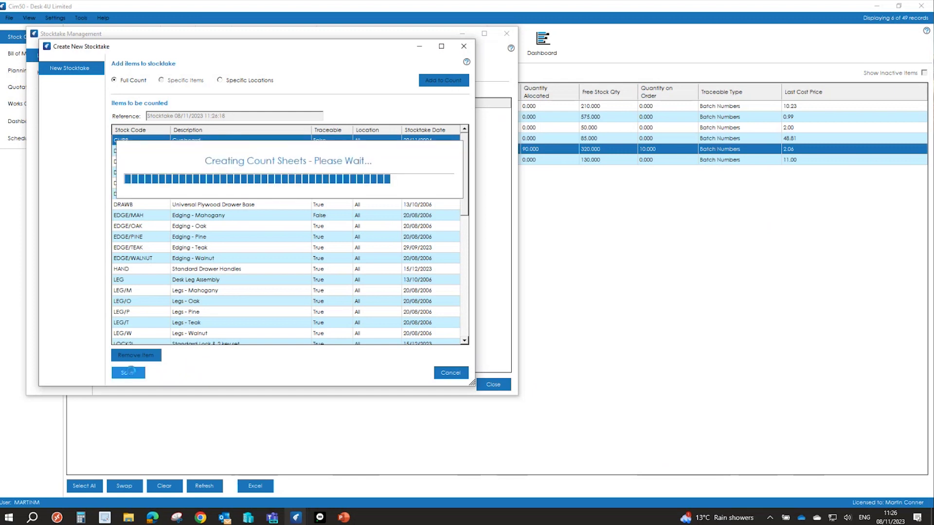
Preview the count sheets of the new stocktake with the Stocktake Count Sheet layout and close the layouts
{"action": "left_click", "coordinate": [233, 73]}
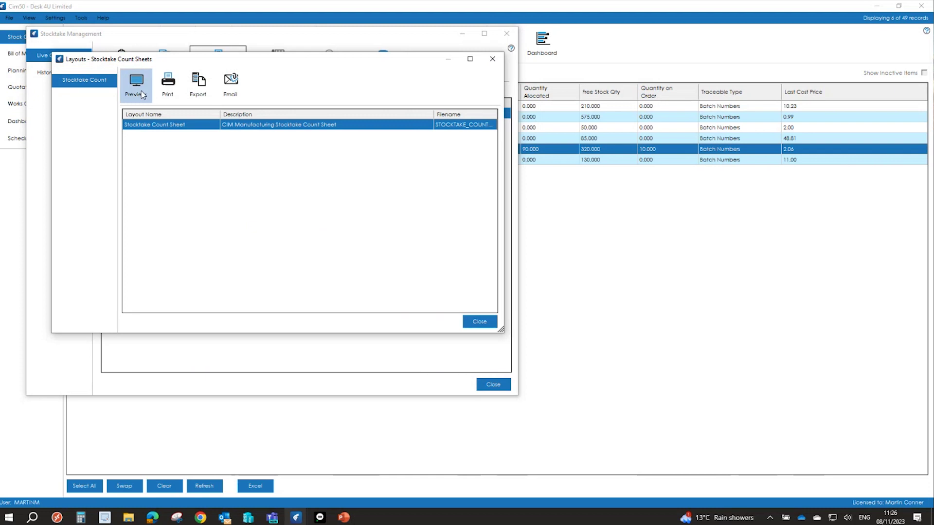
{"action": "left_click", "coordinate": [137, 85]}
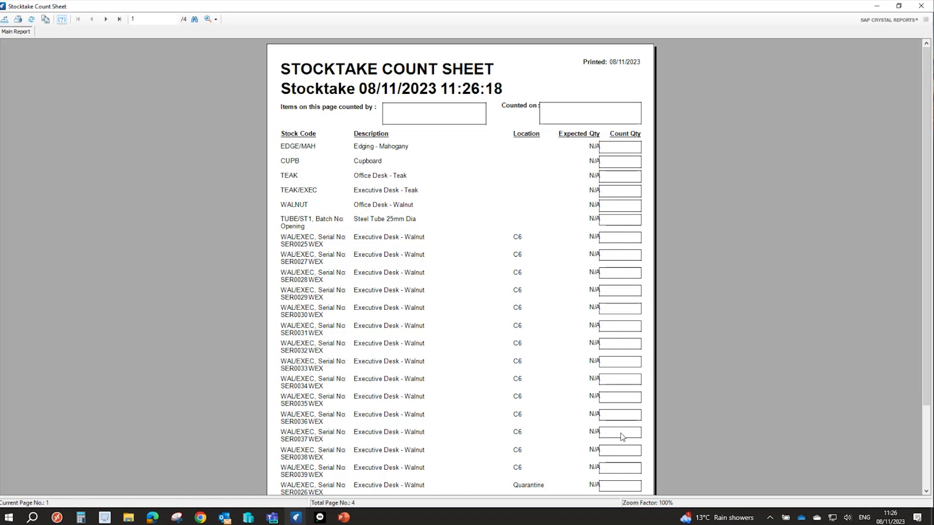
{"action": "left_click", "coordinate": [921, 6]}
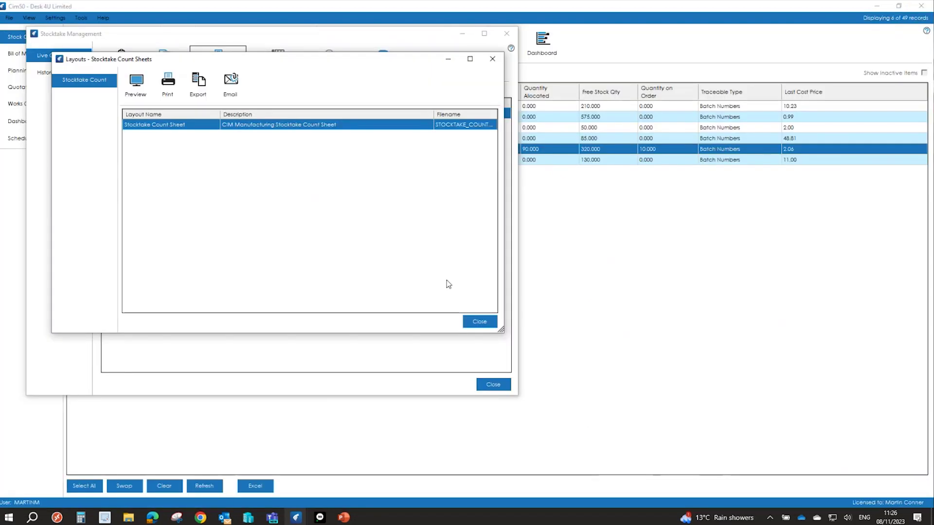
{"action": "left_click", "coordinate": [473, 319]}
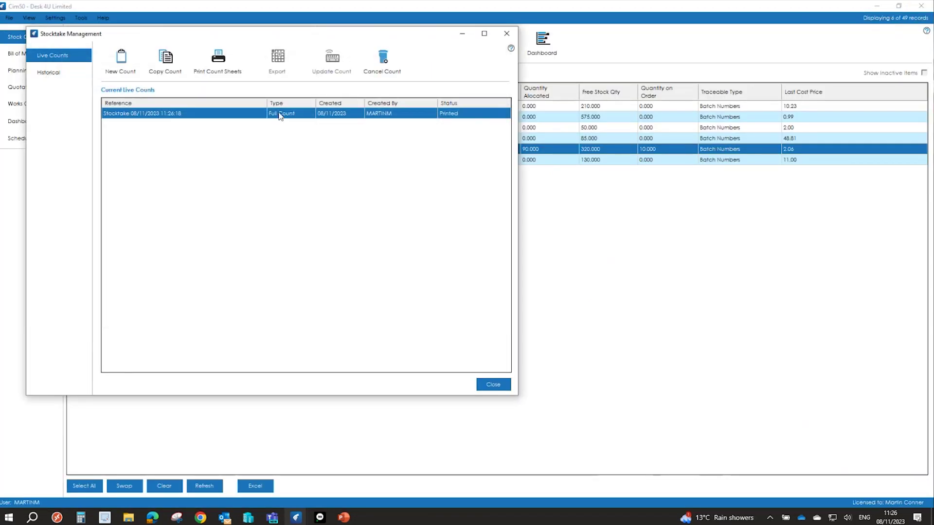
Export the live stocktake to Excel, look over the Count Qty column and close the workbook without saving
{"action": "left_click", "coordinate": [276, 62]}
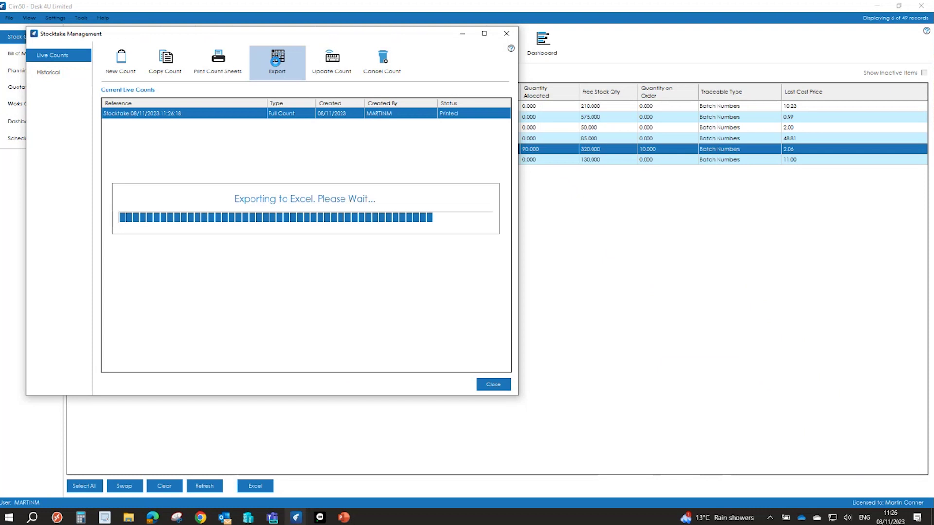
{"action": "left_click", "coordinate": [368, 518]}
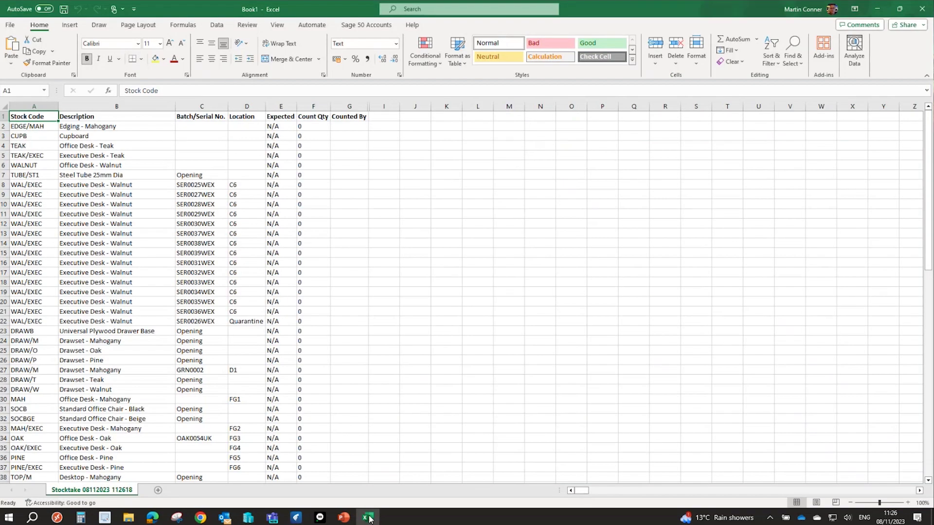
{"action": "left_click", "coordinate": [318, 196]}
{"action": "left_click", "coordinate": [300, 234]}
{"action": "left_click", "coordinate": [313, 302]}
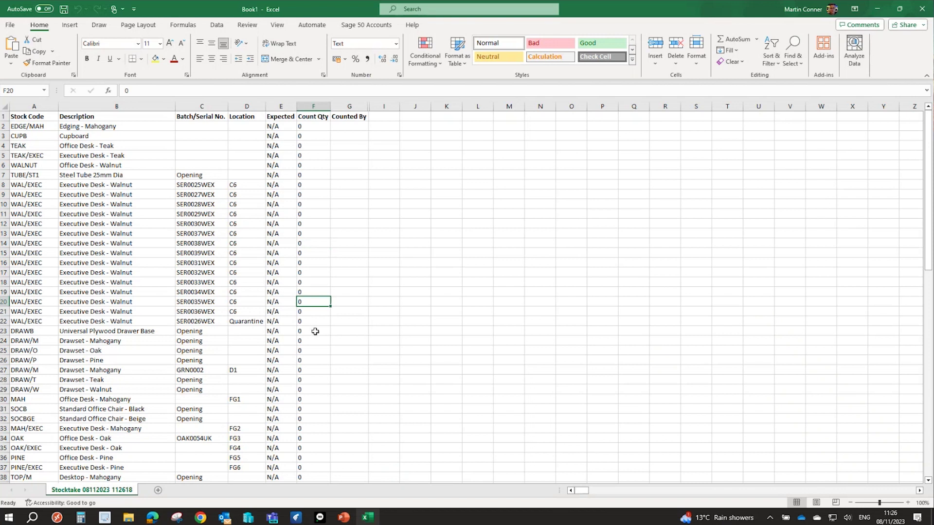
{"action": "left_click", "coordinate": [923, 8]}
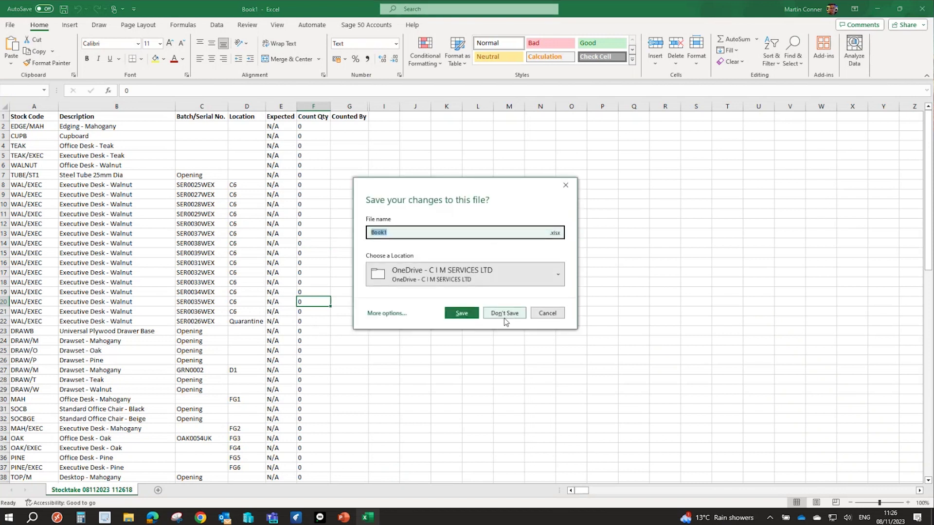
{"action": "left_click", "coordinate": [505, 318]}
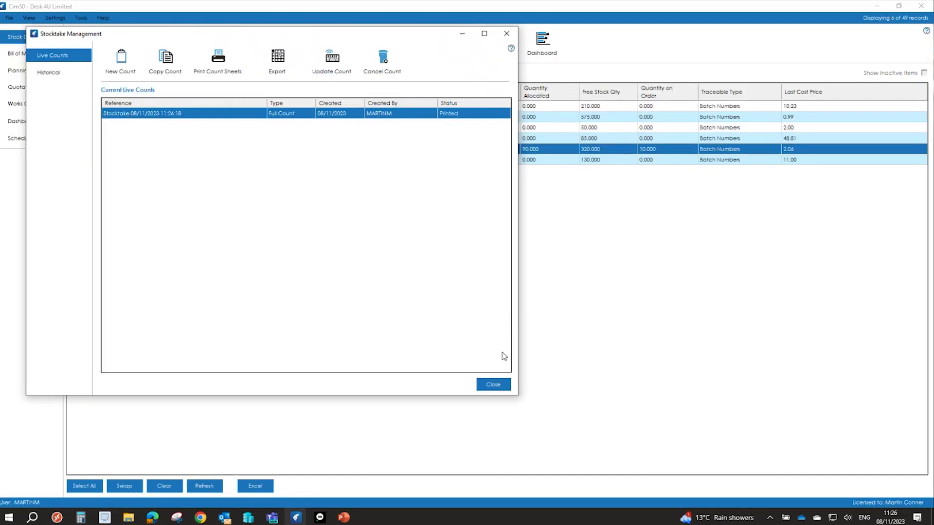
Close stocktake management and try to make a stock adjustment to TIMB/OAK while the count is in progress
{"action": "left_click", "coordinate": [493, 384]}
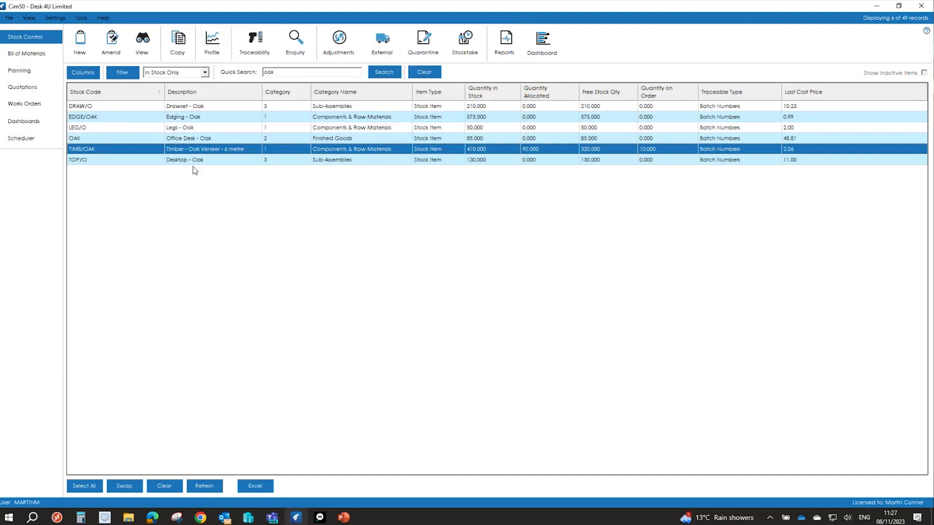
{"action": "left_click", "coordinate": [332, 48]}
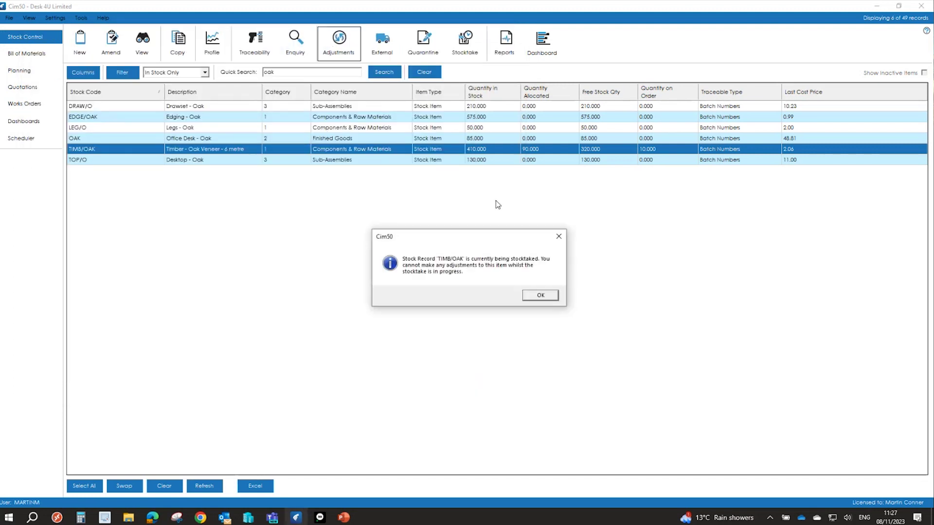
{"action": "left_click", "coordinate": [533, 297]}
Update the live stocktake's count figures with the counter's initials and a count quantity of 1,399 for TUBE/ST1
{"action": "left_click", "coordinate": [471, 52]}
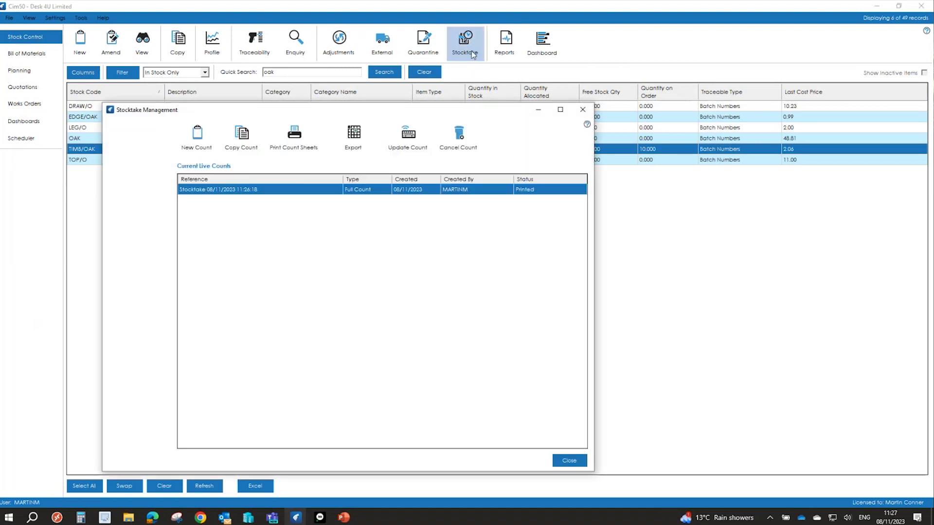
{"action": "left_click", "coordinate": [408, 138]}
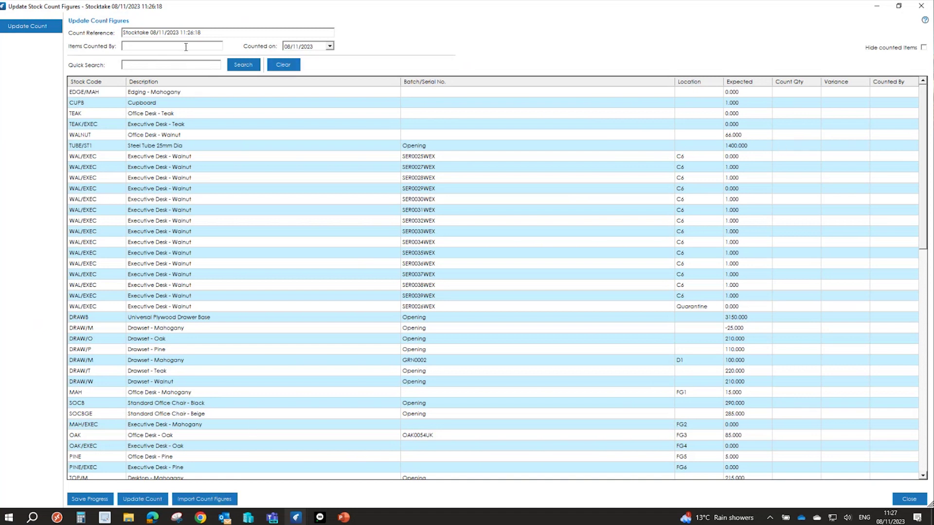
{"action": "left_click", "coordinate": [788, 146]}
{"action": "type", "text": "1,399"}
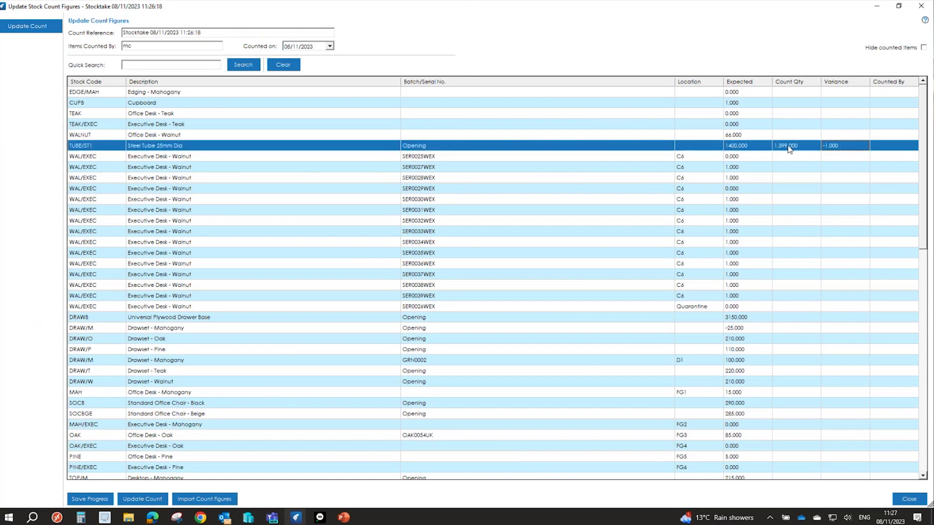
{"action": "left_click", "coordinate": [550, 167]}
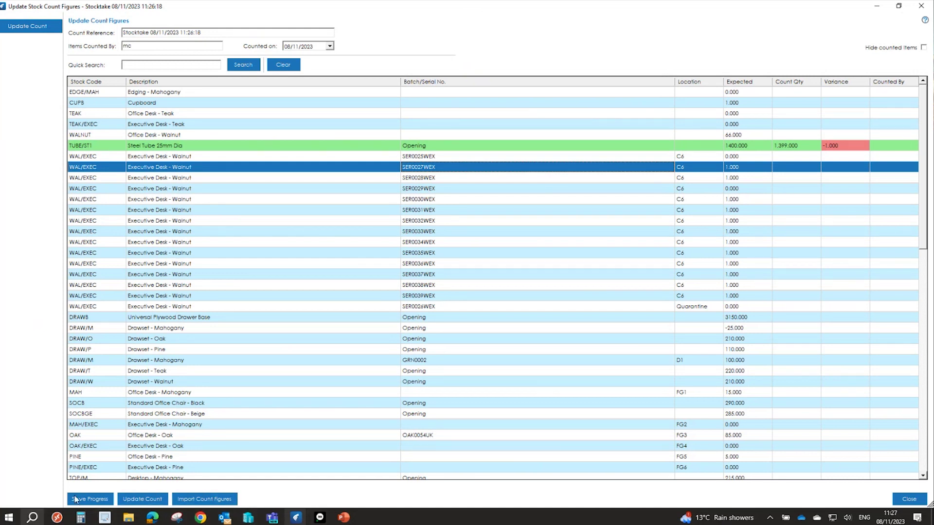
Finalise the stocktake as finished with uncounted items ignored, check it among the historical counts and close stocktake management
{"action": "left_click", "coordinate": [134, 501]}
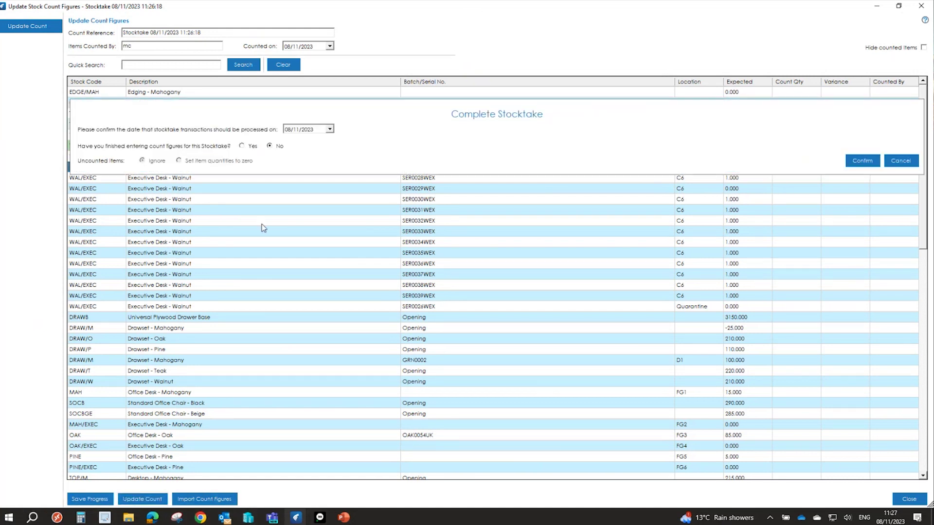
{"action": "left_click", "coordinate": [244, 146]}
{"action": "left_click", "coordinate": [864, 160]}
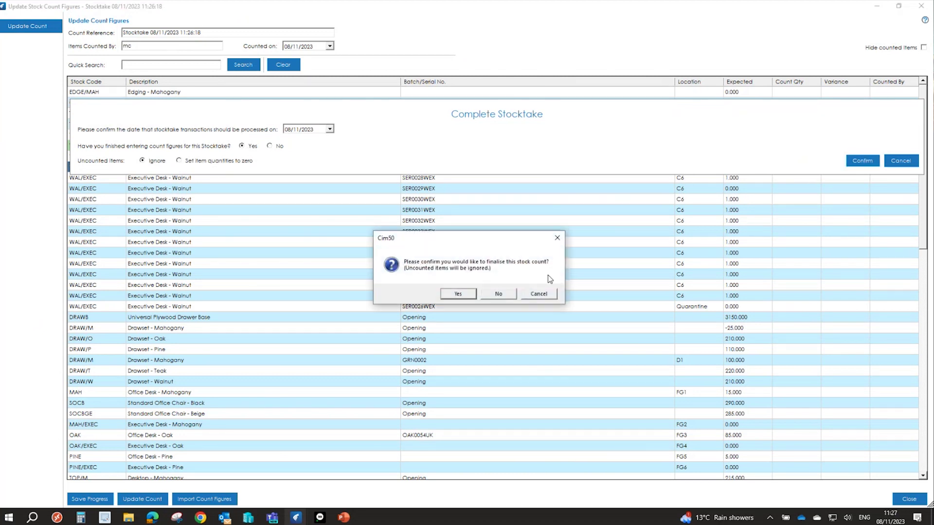
{"action": "left_click", "coordinate": [458, 294]}
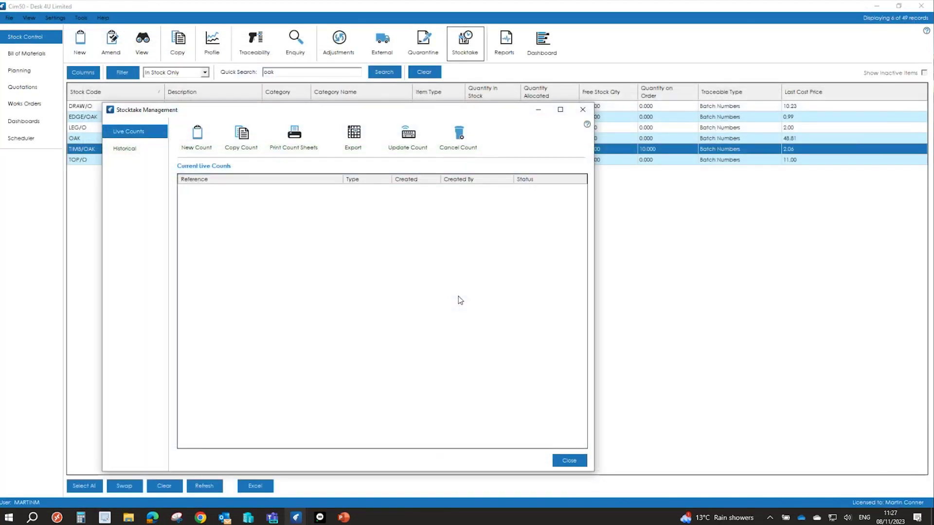
{"action": "left_click", "coordinate": [131, 150]}
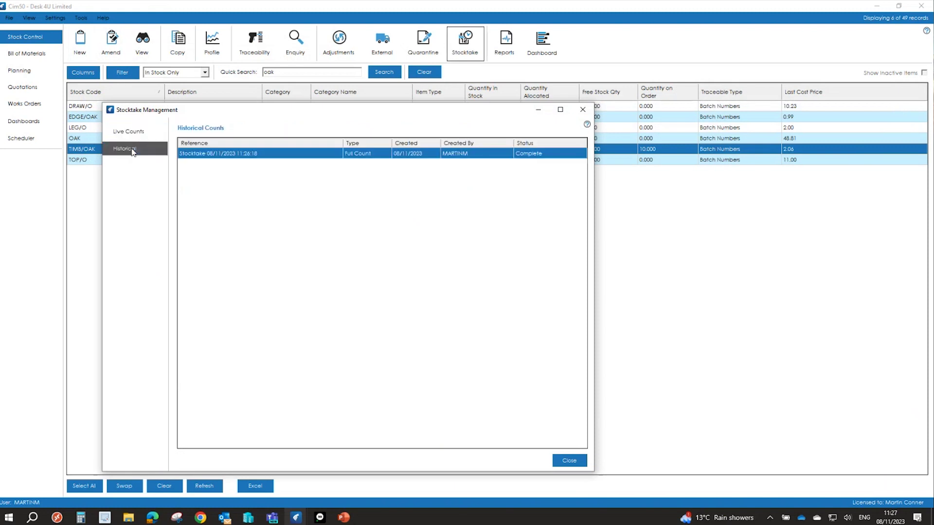
{"action": "left_click", "coordinate": [569, 460]}
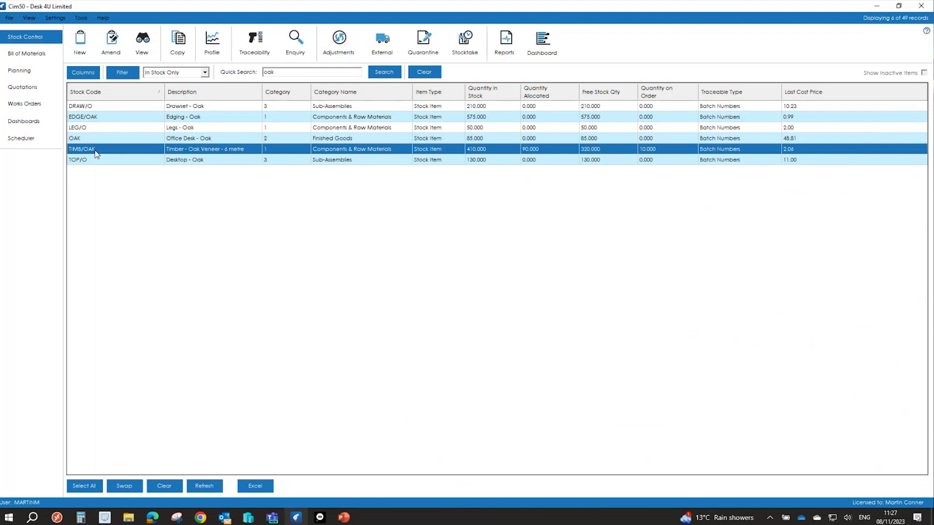
Clear the oak search and in-stock filter, and sort the full stock list by quantity in stock, highest first
{"action": "left_click", "coordinate": [424, 72]}
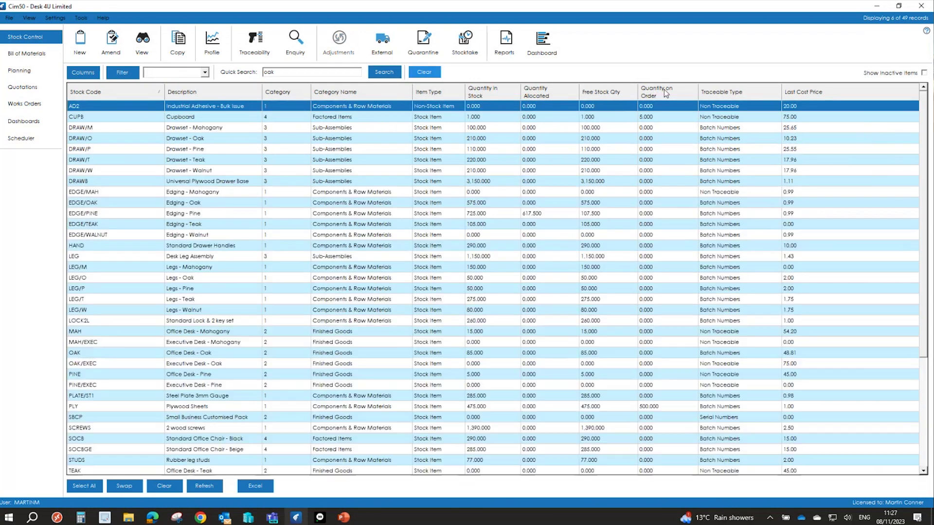
{"action": "left_click", "coordinate": [556, 95]}
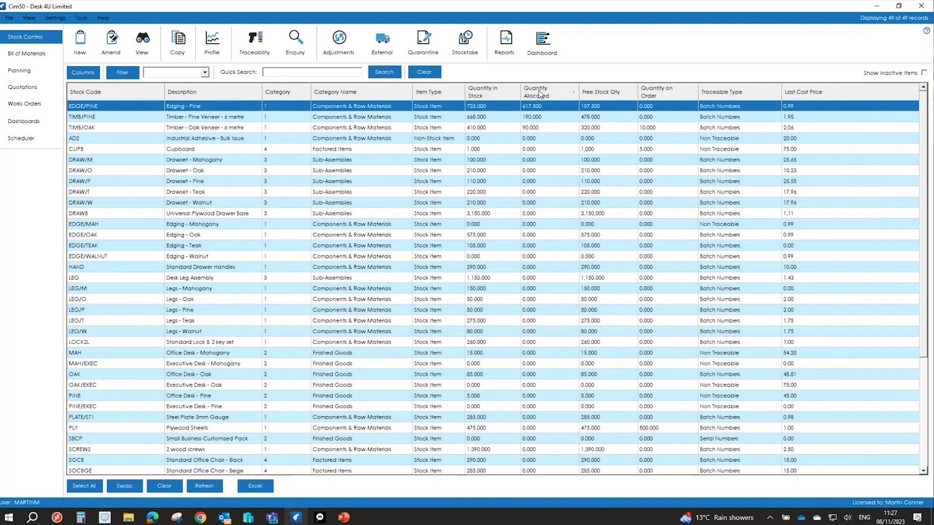
{"action": "left_click", "coordinate": [497, 92]}
{"action": "left_click", "coordinate": [498, 91]}
View the TUBE/ST1 stock record, check the stocktake entry in its transaction history and close the record
{"action": "left_click", "coordinate": [471, 118]}
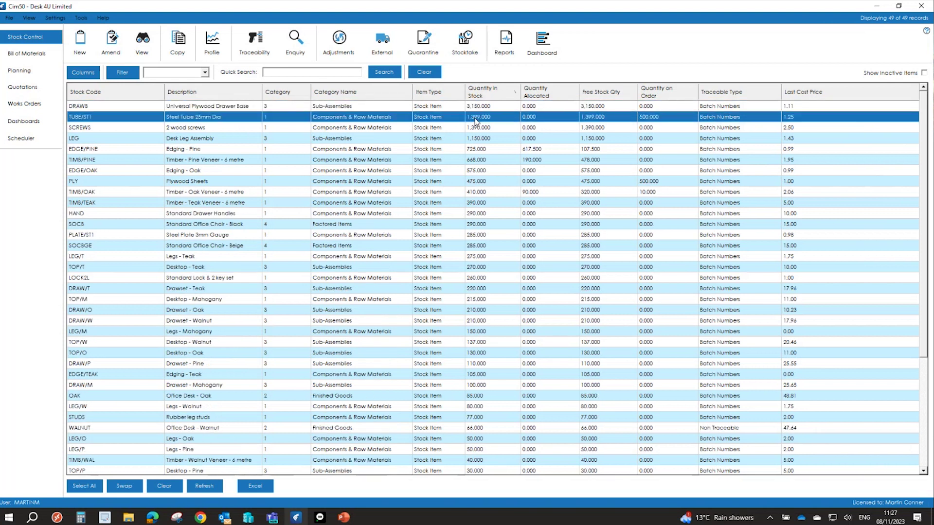
{"action": "left_click", "coordinate": [141, 40]}
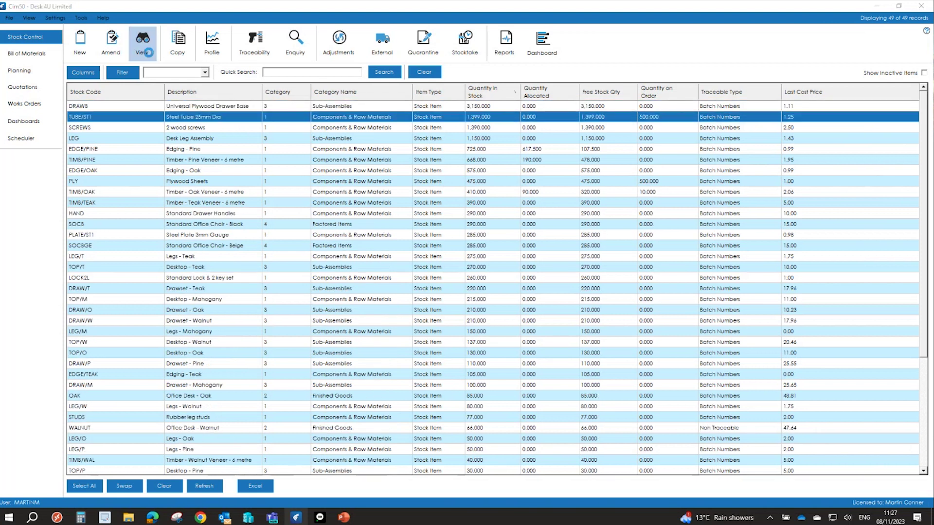
{"action": "left_click", "coordinate": [41, 239]}
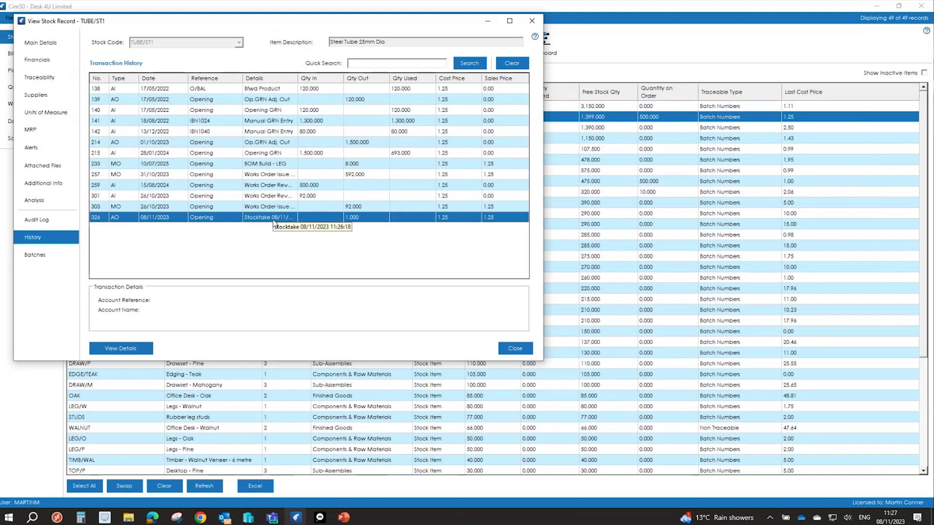
{"action": "left_click", "coordinate": [514, 348]}
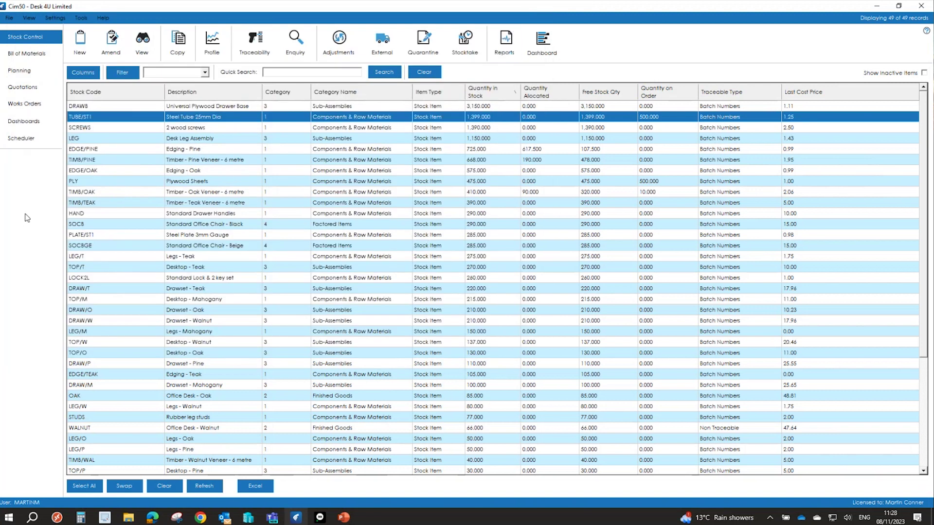
Switch to Bill of Materials, open the OAK bill for amending and show its components
{"action": "left_click", "coordinate": [14, 57]}
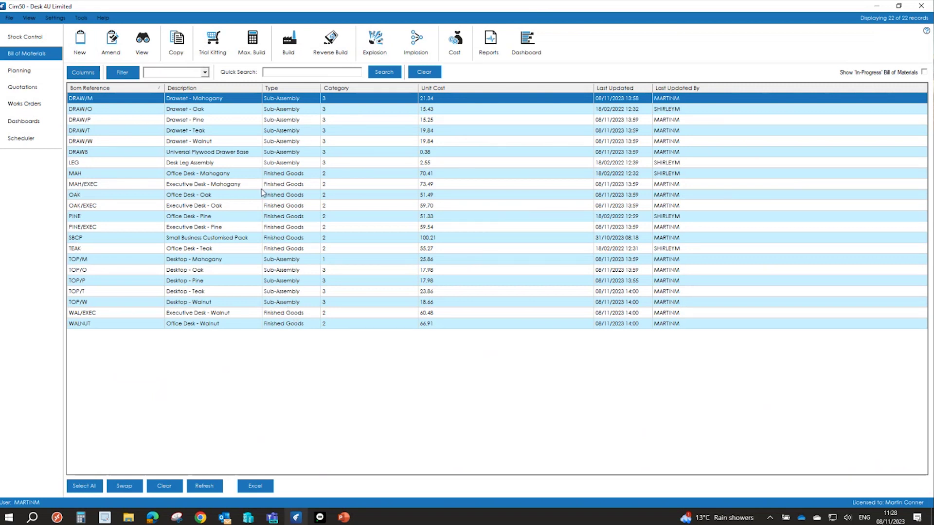
{"action": "left_click", "coordinate": [75, 195]}
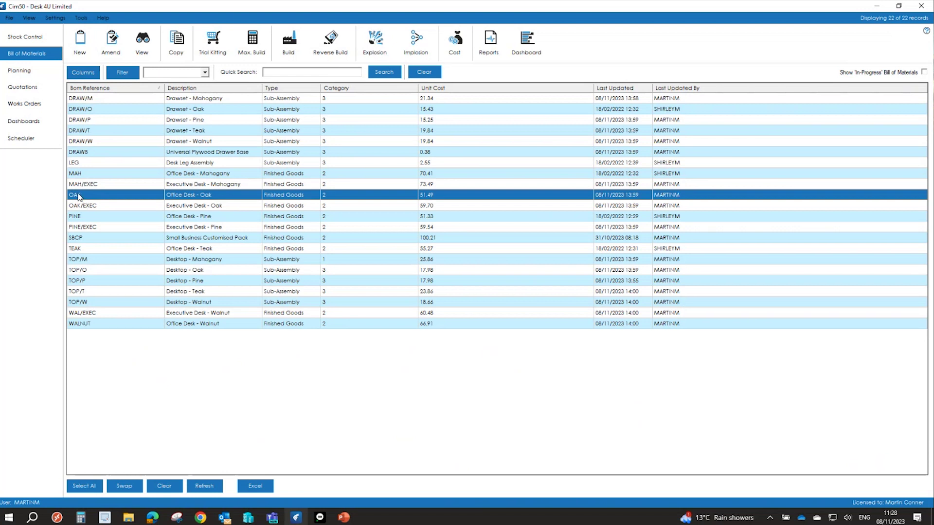
{"action": "left_click", "coordinate": [116, 41]}
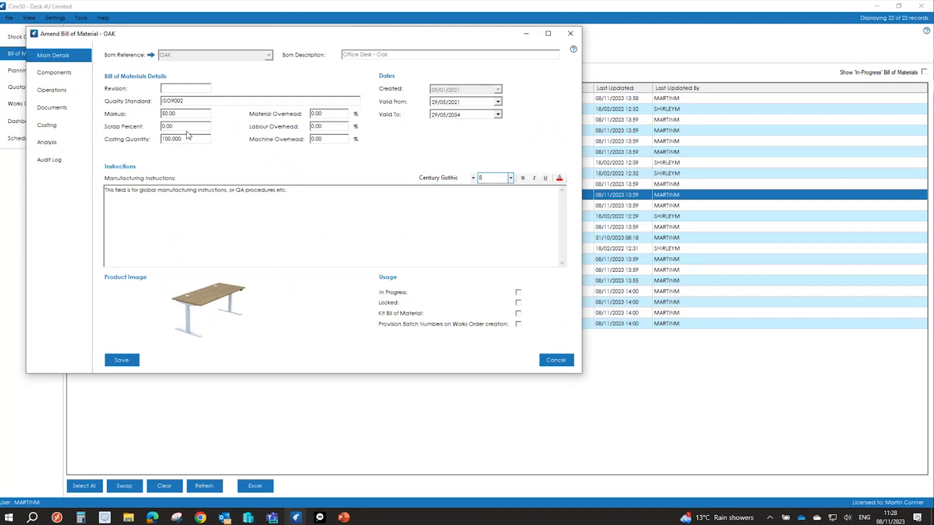
{"action": "left_click", "coordinate": [55, 77]}
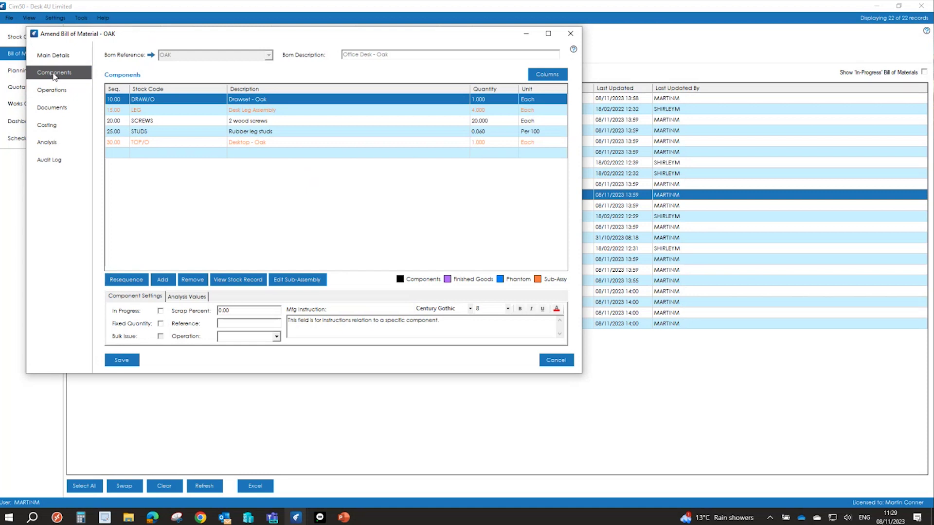
Open the LEG sub-assembly's bill from the OAK components, and leave both bills without saving
{"action": "left_click", "coordinate": [261, 111]}
{"action": "left_click", "coordinate": [291, 278]}
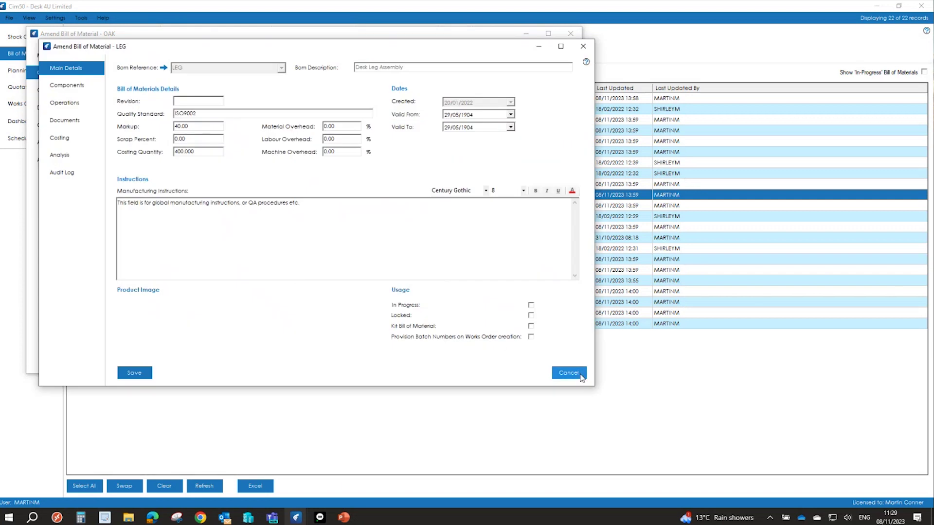
{"action": "left_click", "coordinate": [580, 374]}
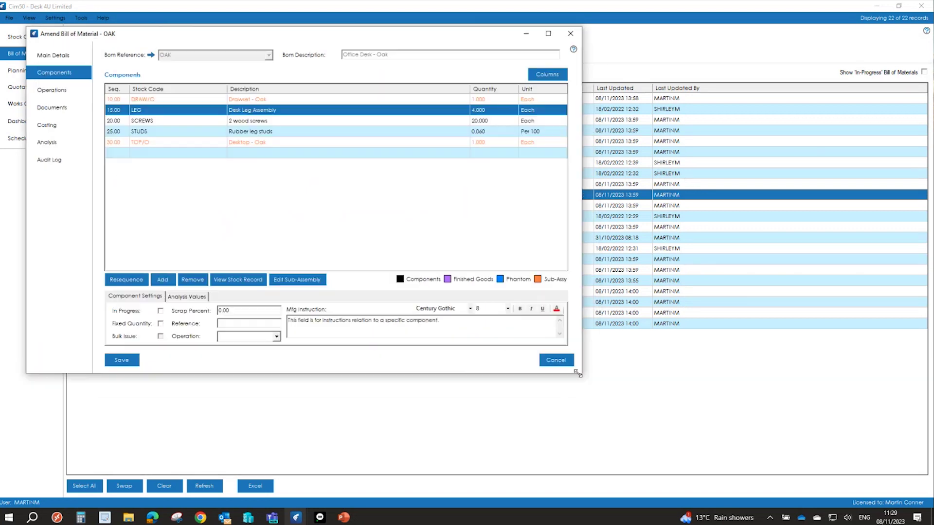
{"action": "left_click", "coordinate": [554, 360]}
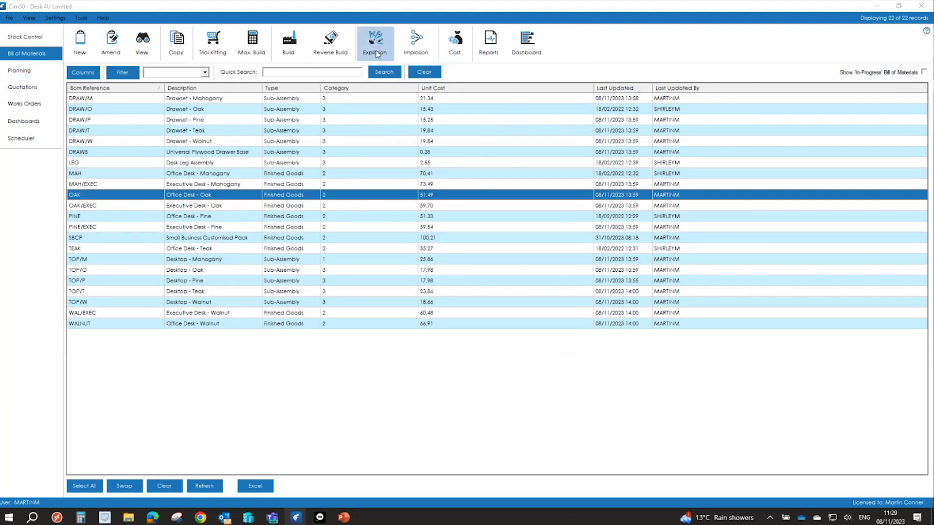
Explode the OAK bill of materials, expand the DRAW/O, DRAWB and LEG sub-assemblies and close the explosion
{"action": "left_click", "coordinate": [377, 53]}
{"action": "left_click", "coordinate": [141, 128]}
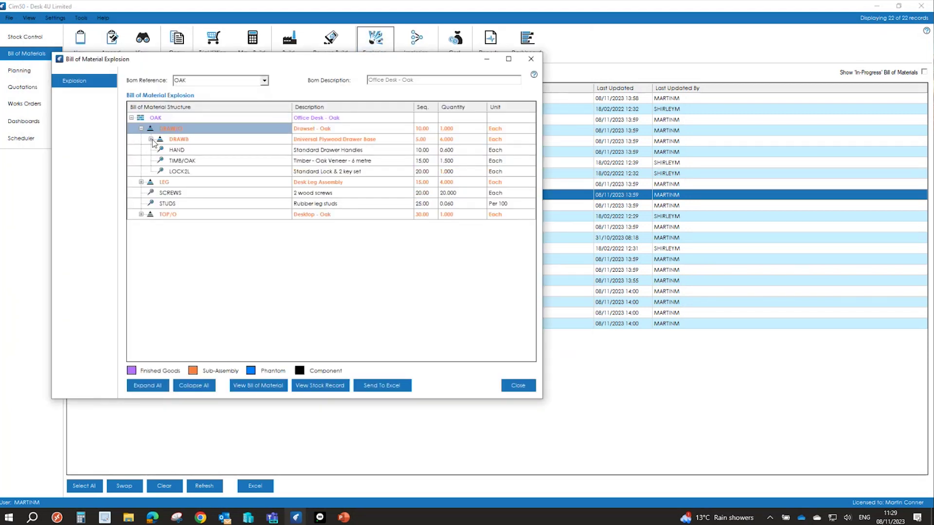
{"action": "left_click", "coordinate": [150, 139]}
{"action": "left_click", "coordinate": [142, 194]}
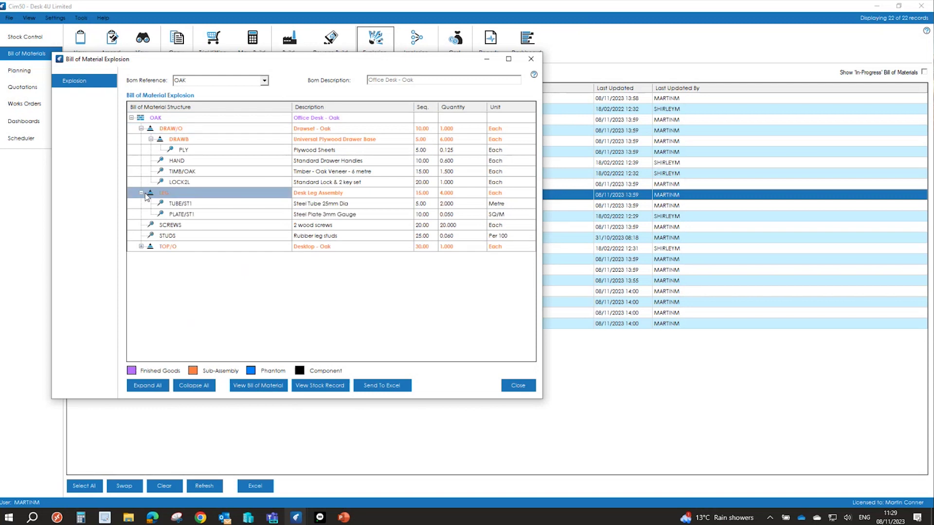
{"action": "left_click", "coordinate": [512, 385]}
Run a bill of material implosion for PLY, expand its whole where-used structure and close it
{"action": "left_click", "coordinate": [407, 35]}
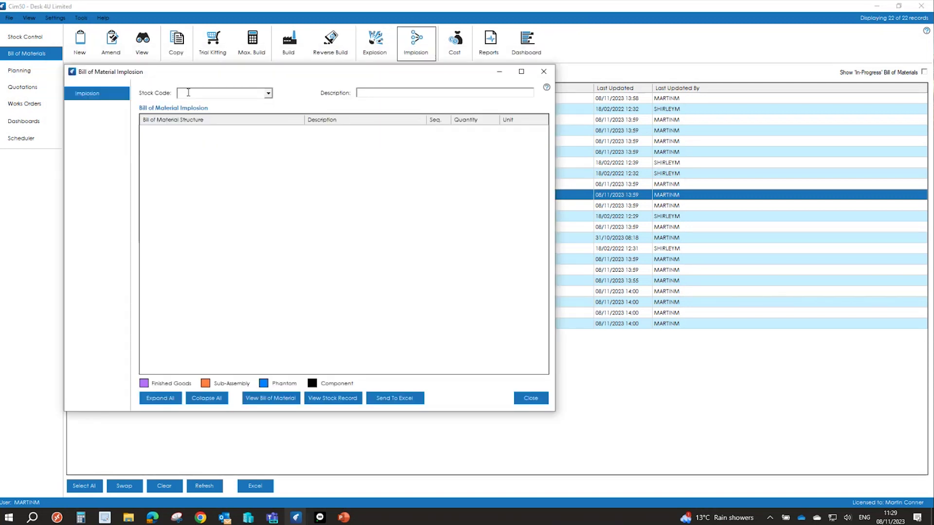
{"action": "type", "text": "PLY"}
{"action": "key", "text": "Return"}
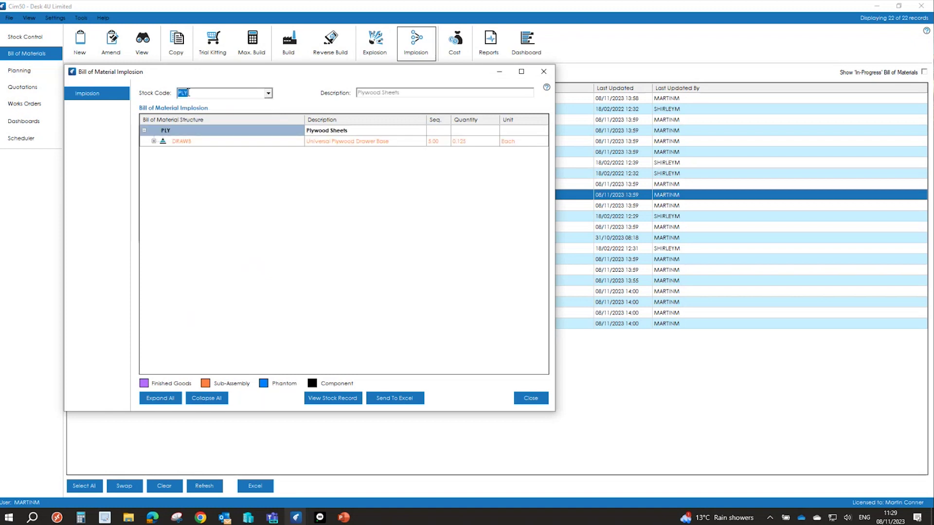
{"action": "left_click", "coordinate": [153, 142]}
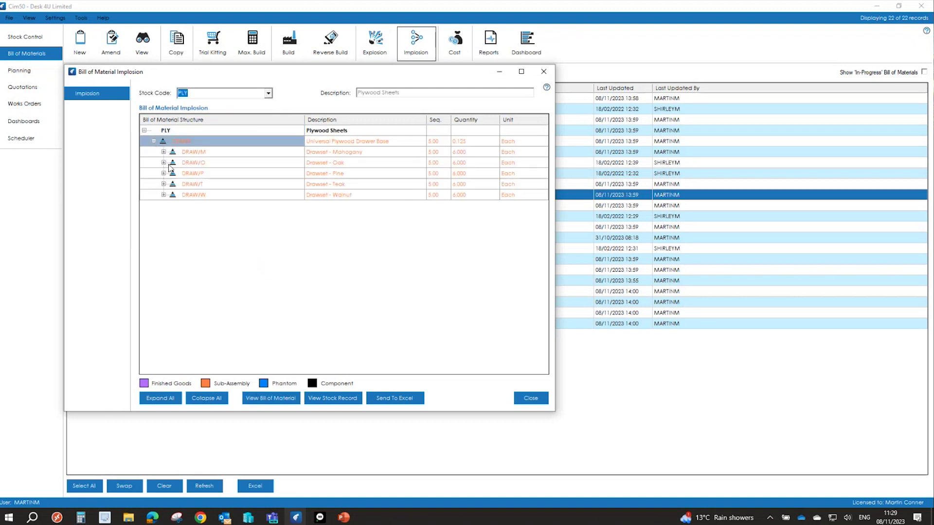
{"action": "left_click", "coordinate": [163, 163]}
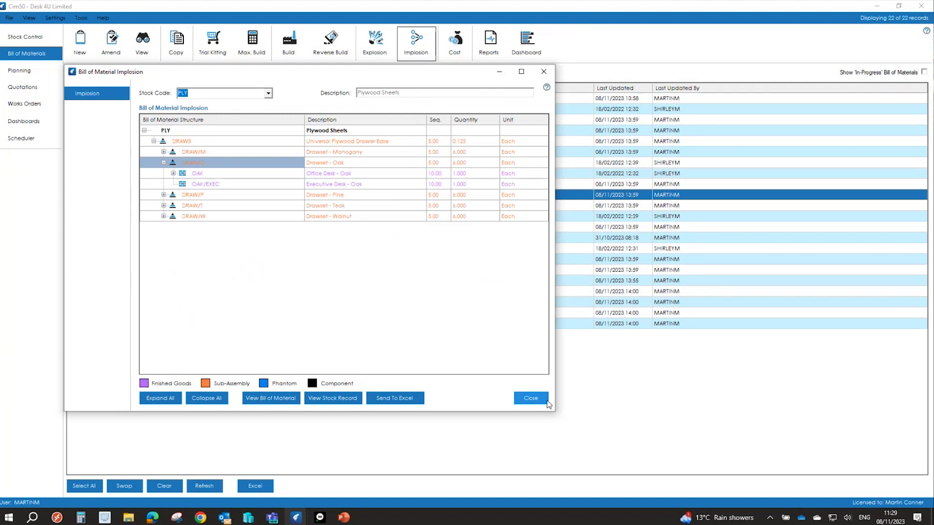
{"action": "left_click", "coordinate": [160, 398]}
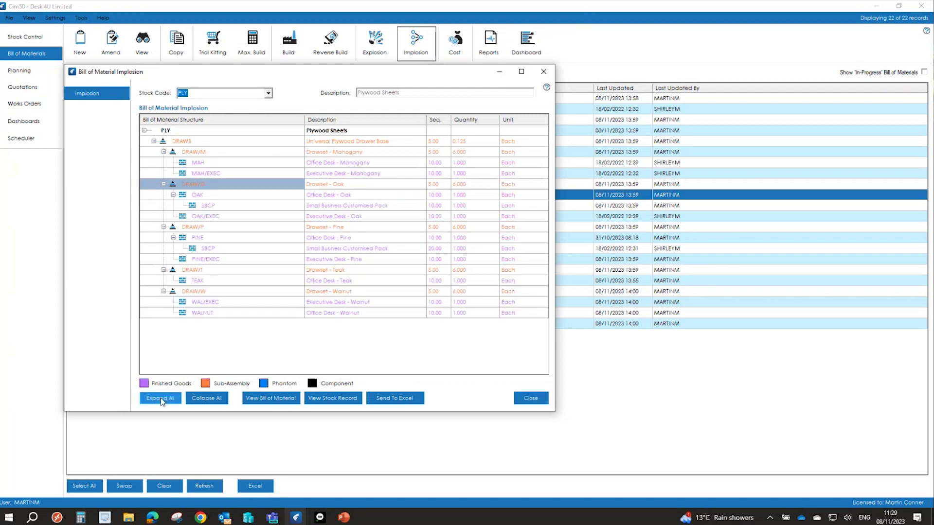
{"action": "left_click", "coordinate": [530, 397]}
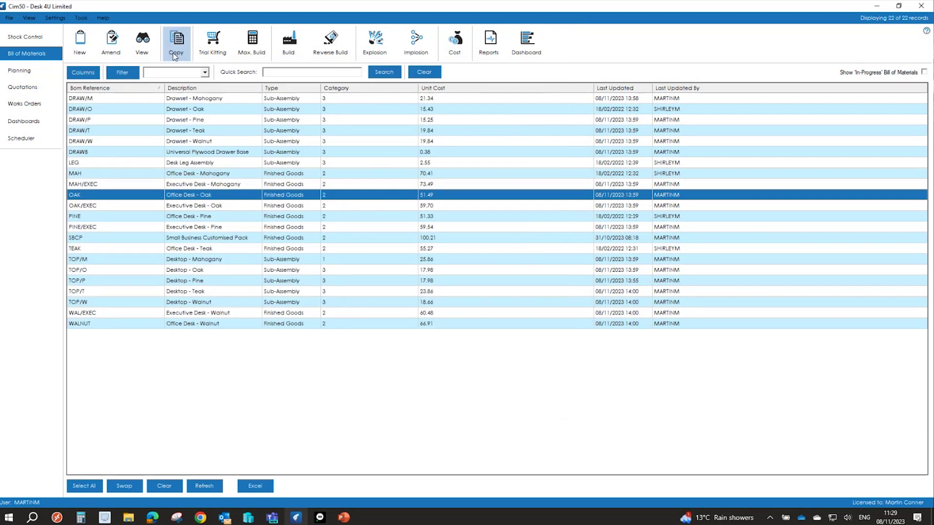
Reopen the OAK bill and review its operations' setup, labour, machine, tooling, manufacturing instructions and other details
{"action": "left_click", "coordinate": [108, 54]}
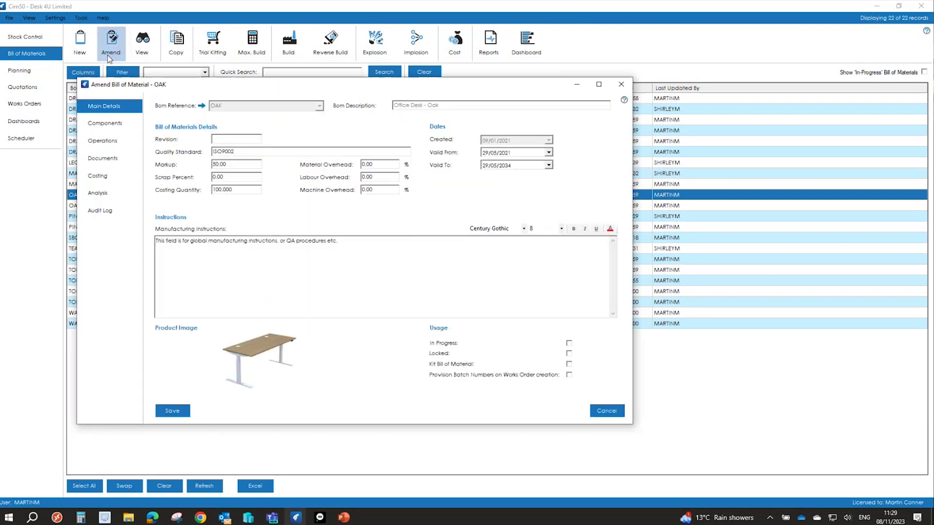
{"action": "left_click", "coordinate": [104, 141]}
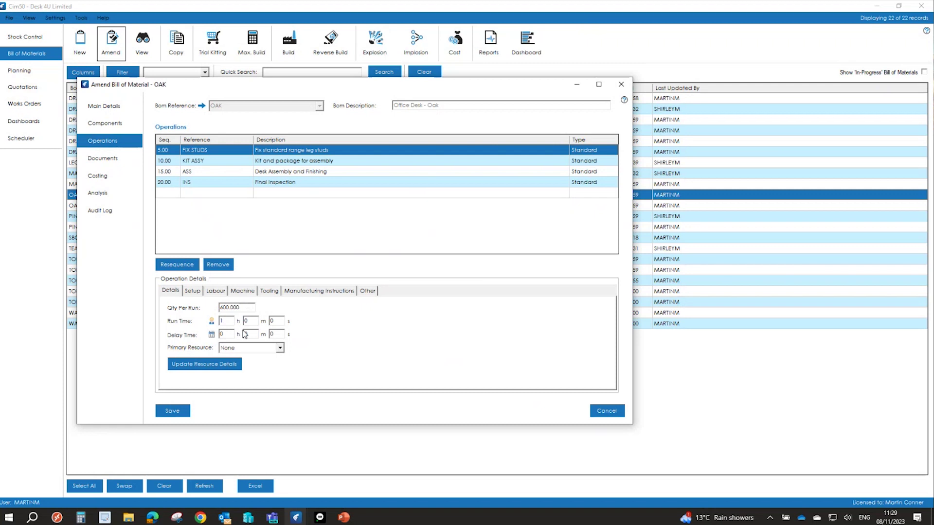
{"action": "left_click", "coordinate": [192, 292]}
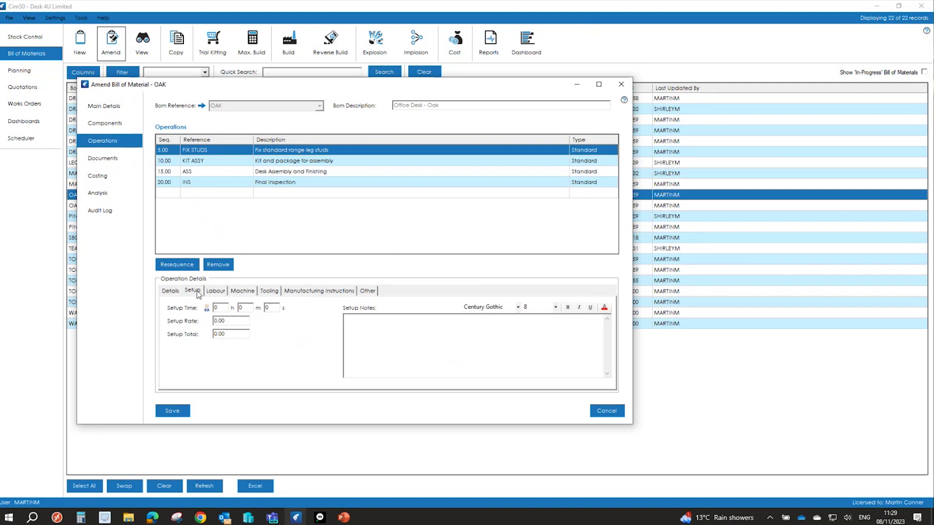
{"action": "left_click", "coordinate": [210, 292]}
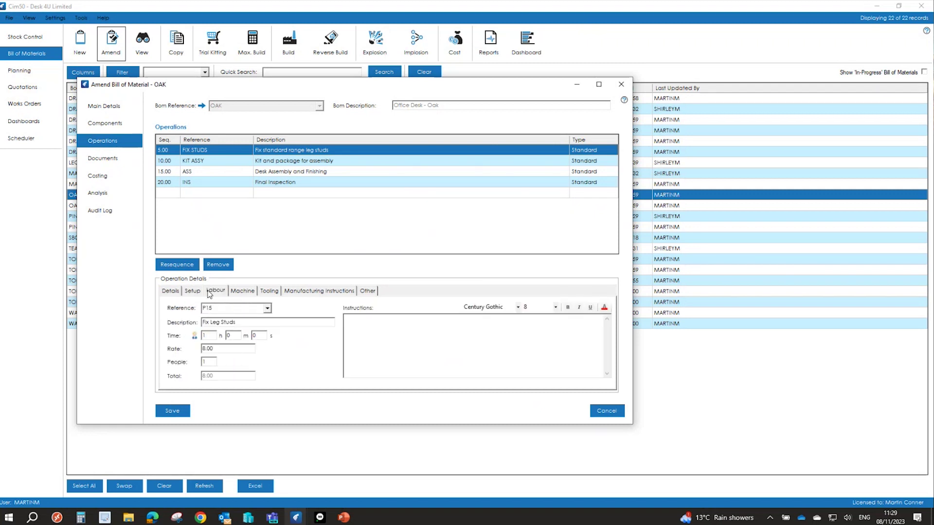
{"action": "left_click", "coordinate": [234, 292]}
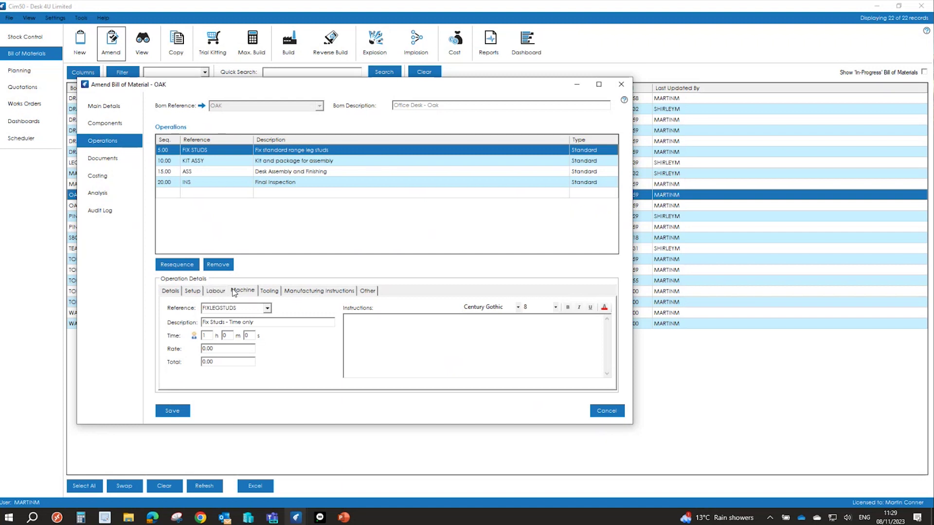
{"action": "left_click", "coordinate": [267, 292]}
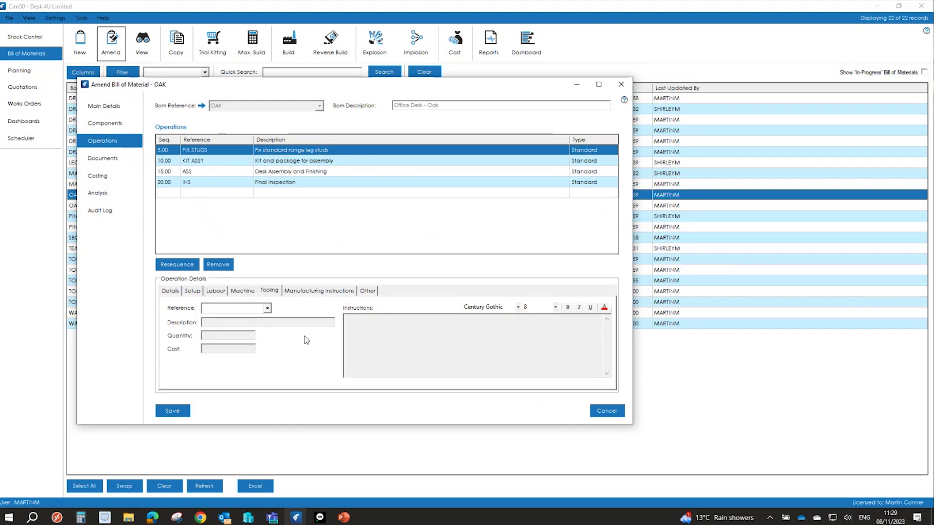
{"action": "left_click", "coordinate": [313, 294]}
{"action": "left_click", "coordinate": [307, 161]}
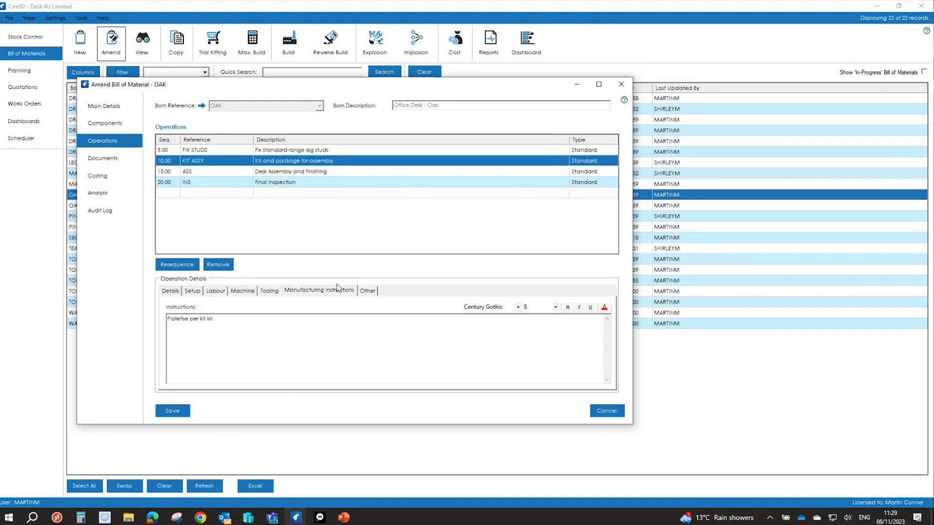
{"action": "left_click", "coordinate": [369, 292]}
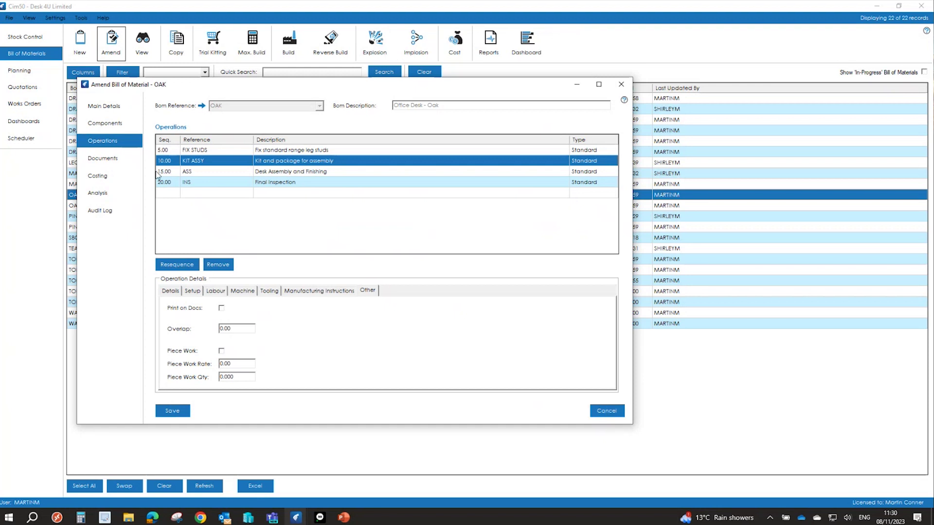
Look over the OAK bill's drawings and attachments, and recost the bill
{"action": "left_click", "coordinate": [103, 158]}
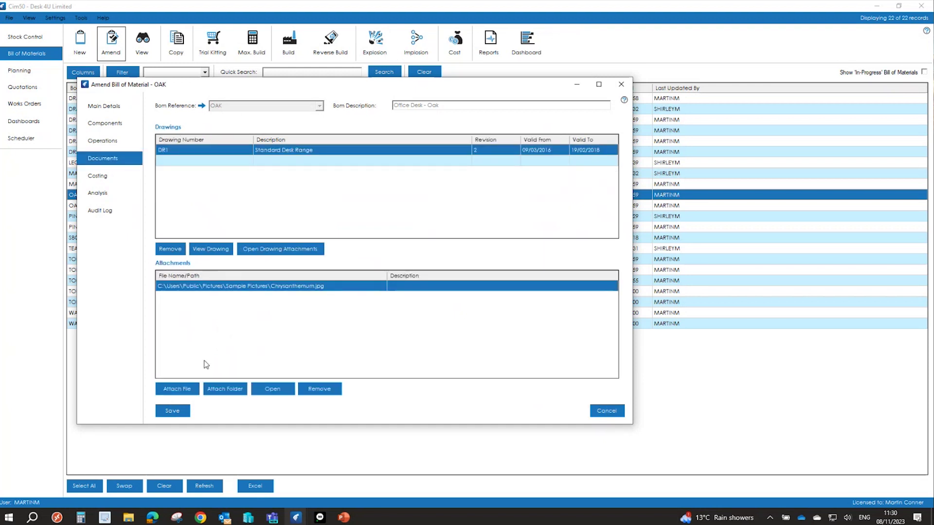
{"action": "left_click", "coordinate": [107, 177]}
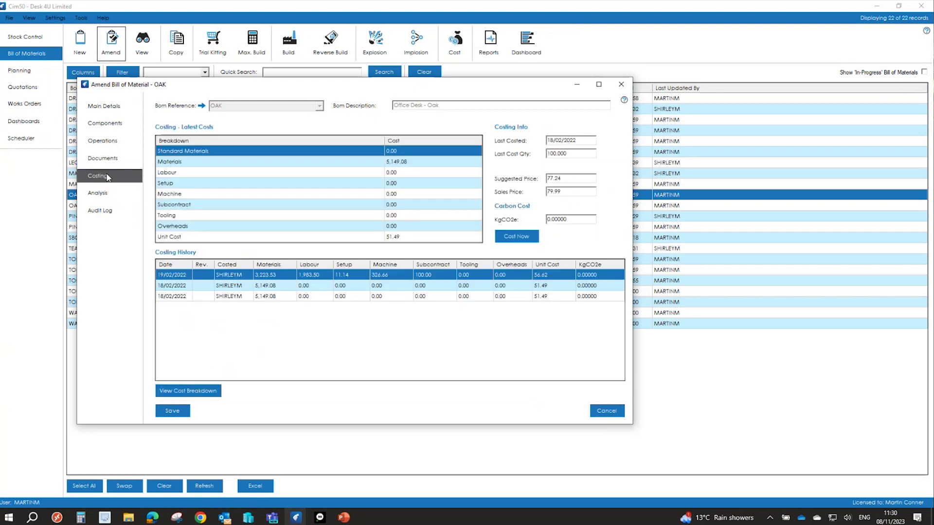
{"action": "left_click", "coordinate": [514, 236]}
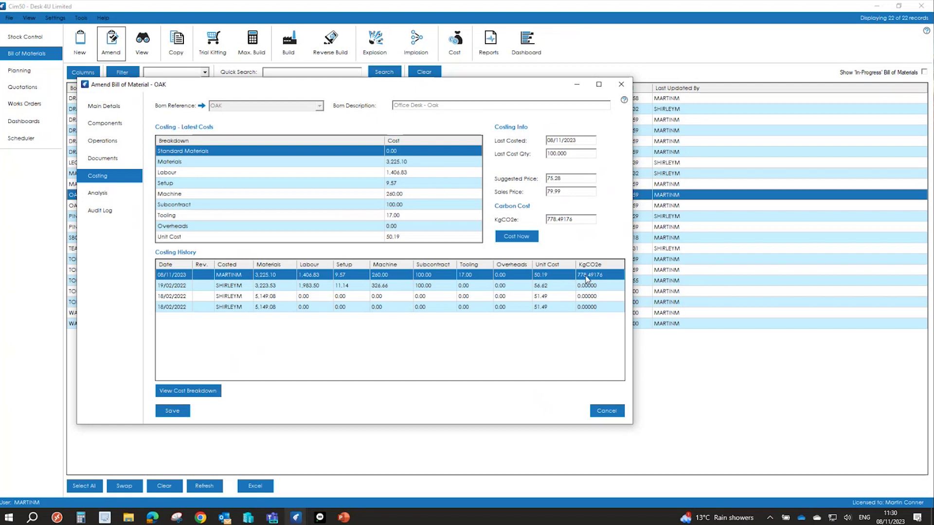
View the new costing's breakdown by components and operations, close it and show the OAK bill's analysis information
{"action": "left_click", "coordinate": [194, 389]}
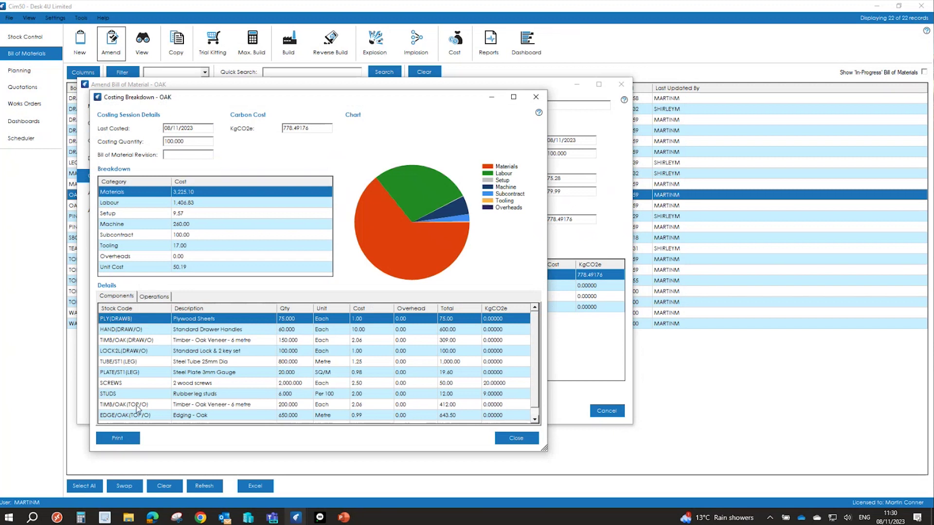
{"action": "left_click", "coordinate": [155, 297]}
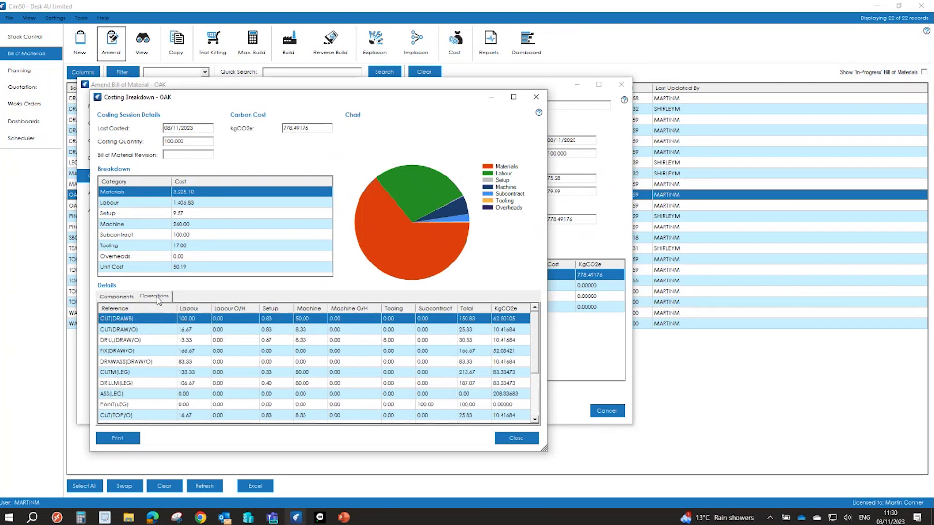
{"action": "left_click", "coordinate": [517, 439]}
{"action": "left_click", "coordinate": [121, 193]}
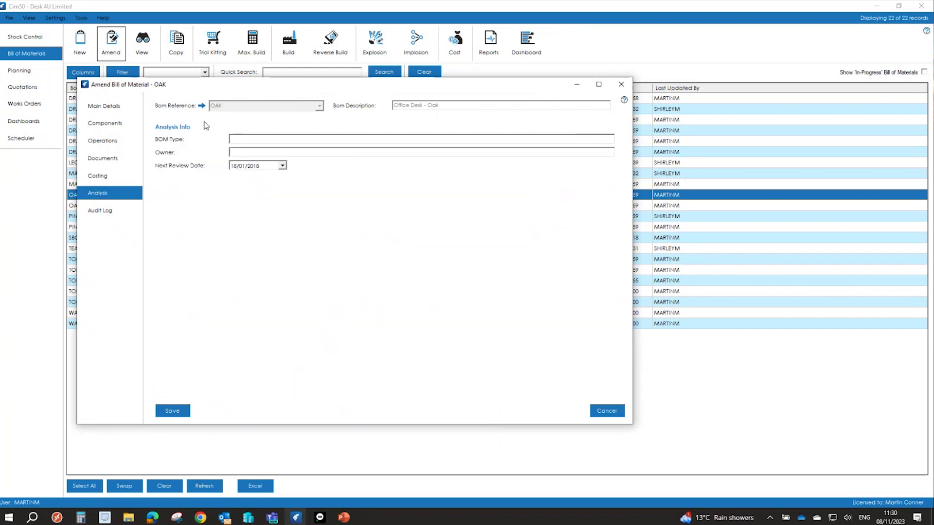
Show the OAK bill's audit log and close the bill without saving
{"action": "left_click", "coordinate": [89, 211]}
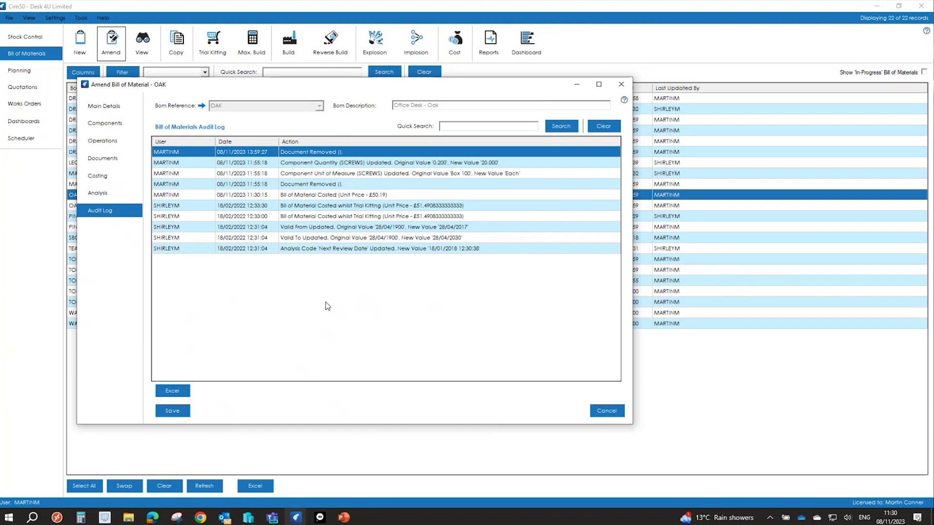
{"action": "left_click", "coordinate": [607, 411]}
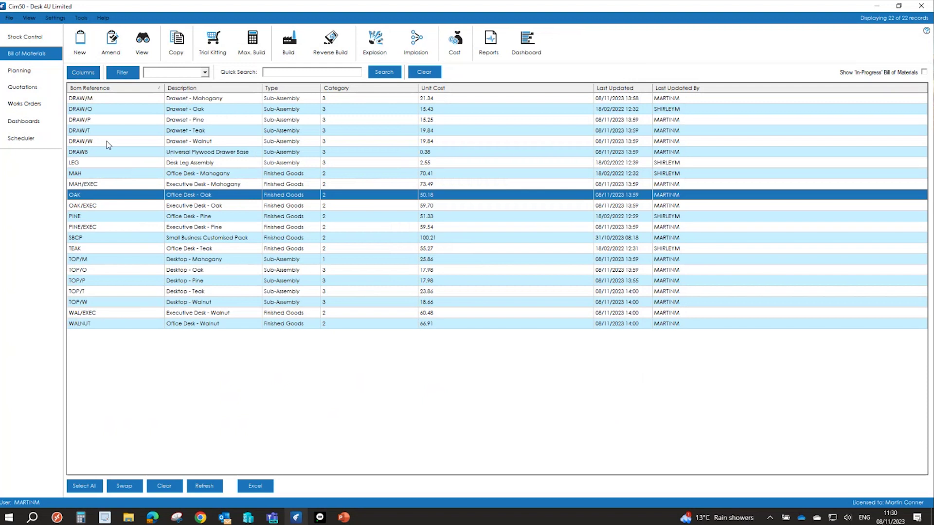
Trial kit 100 OAK office desks, look over the available follow-up actions and close the trial kit without performing any
{"action": "left_click", "coordinate": [217, 46]}
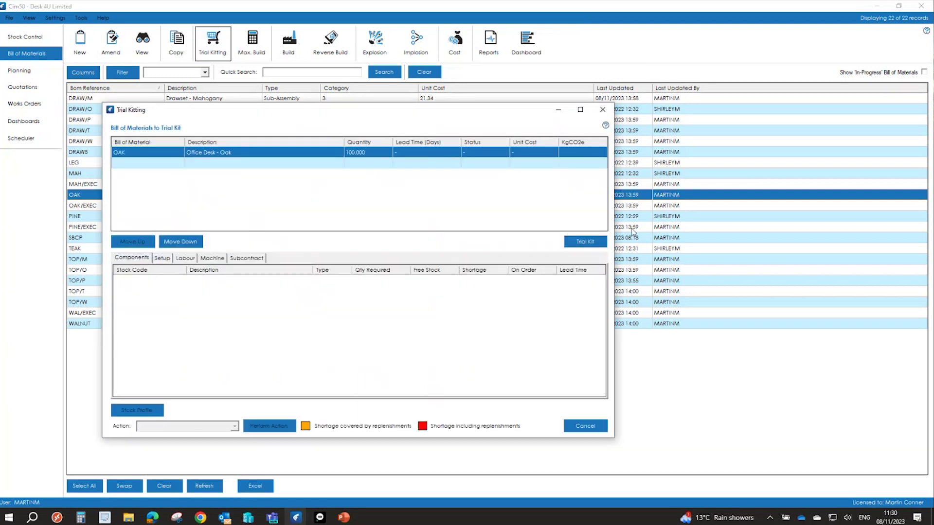
{"action": "left_click", "coordinate": [603, 243]}
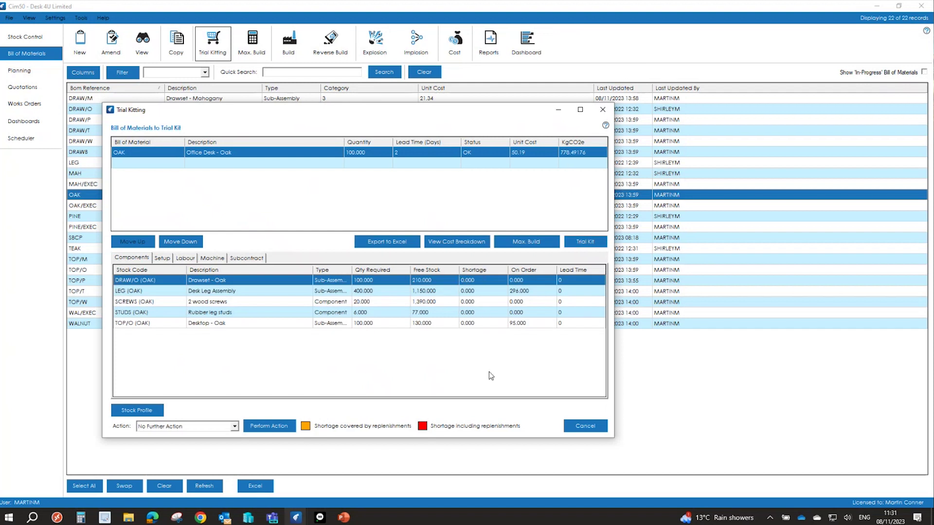
{"action": "left_click", "coordinate": [157, 426]}
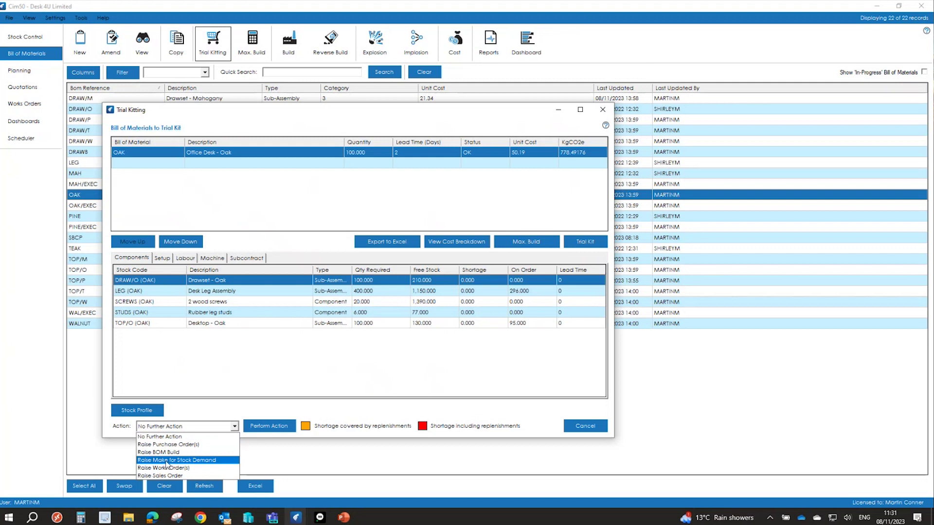
{"action": "left_click", "coordinate": [586, 428]}
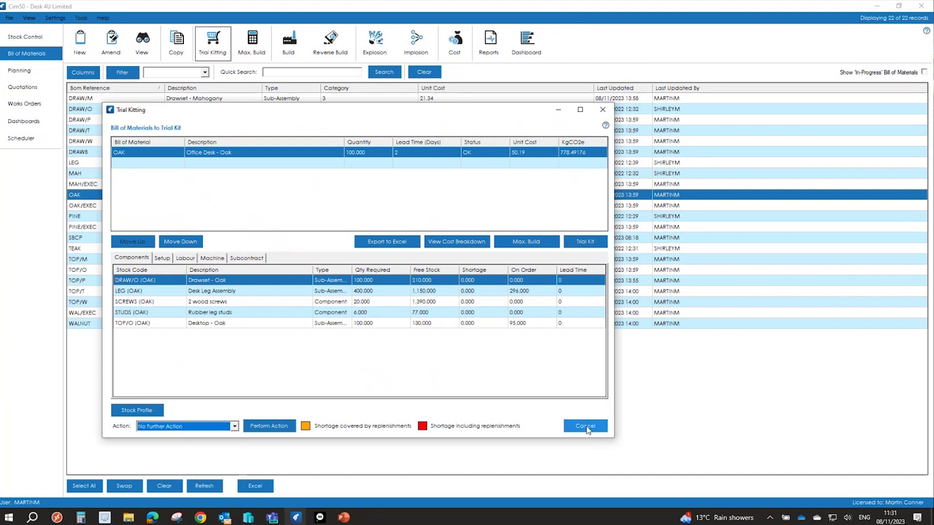
{"action": "left_click", "coordinate": [587, 430]}
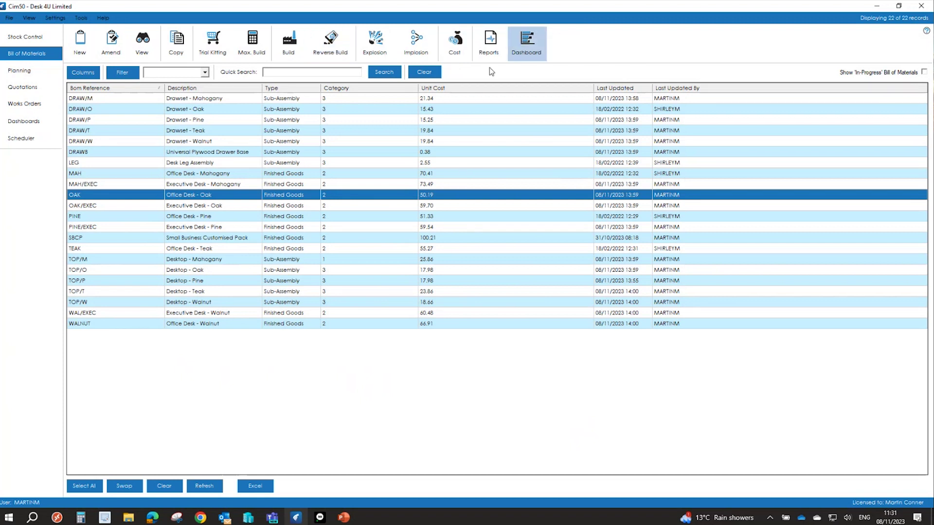
Look over the available bill of materials reports and close them
{"action": "left_click", "coordinate": [489, 43]}
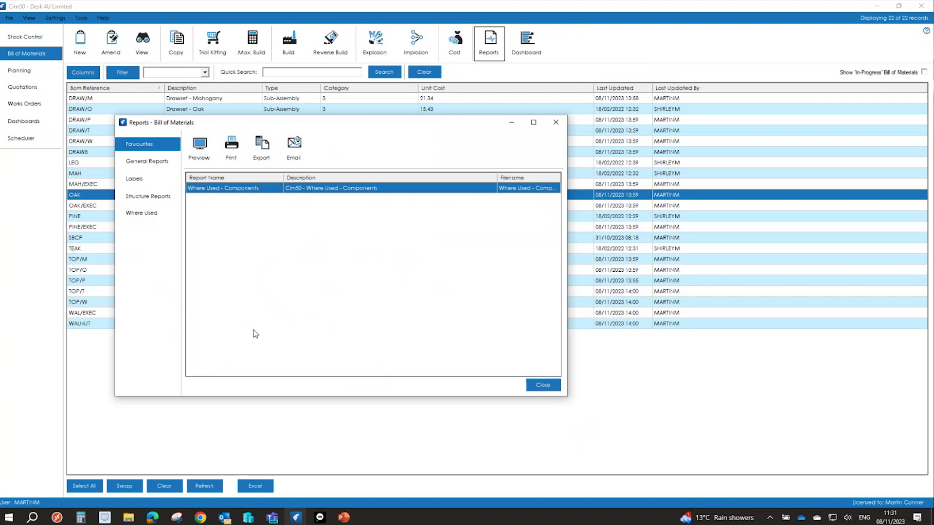
{"action": "left_click", "coordinate": [533, 386]}
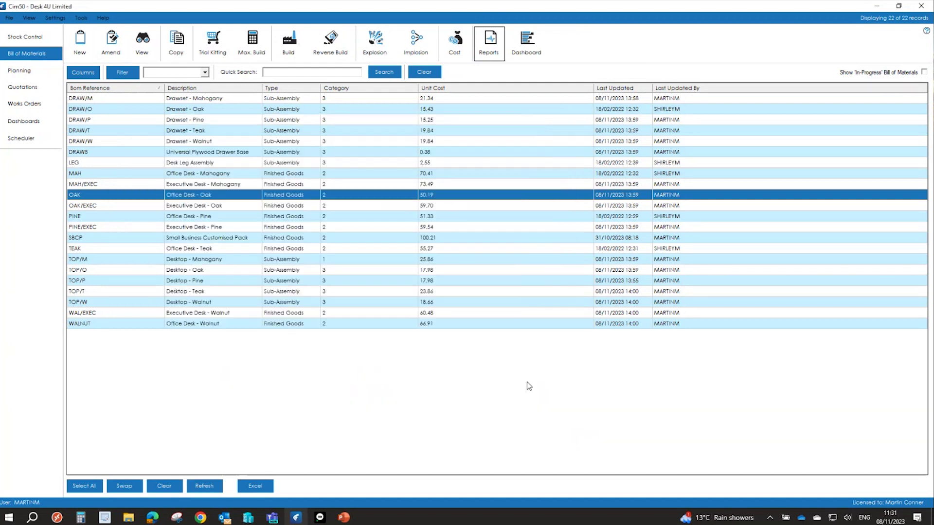
In Planning, read the demand schedule from all demand sources up to the horizon date 08/05/2024
{"action": "left_click", "coordinate": [49, 73]}
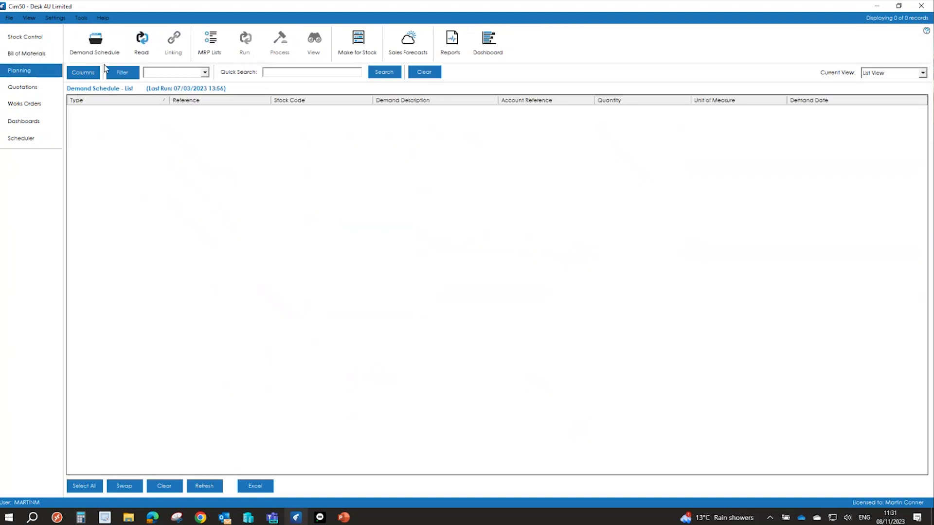
{"action": "left_click", "coordinate": [144, 58]}
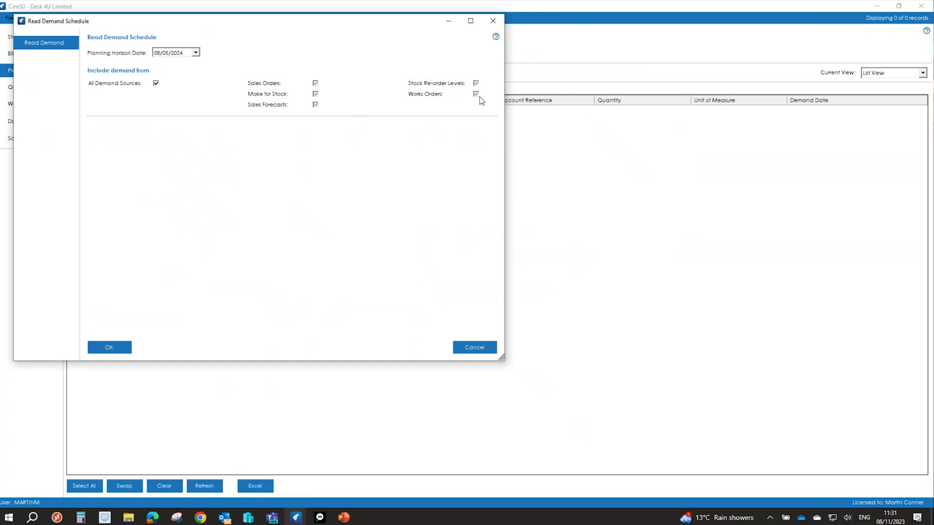
{"action": "left_click", "coordinate": [103, 348]}
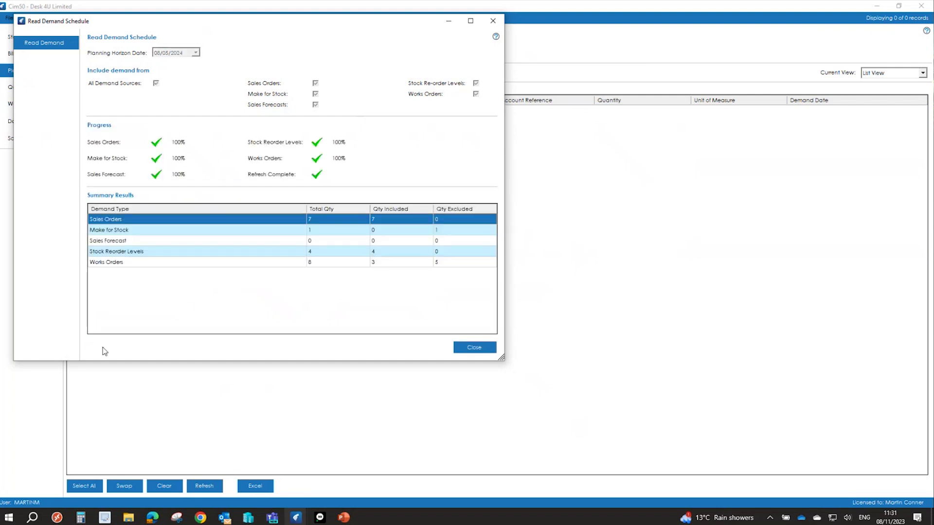
{"action": "left_click", "coordinate": [474, 347]}
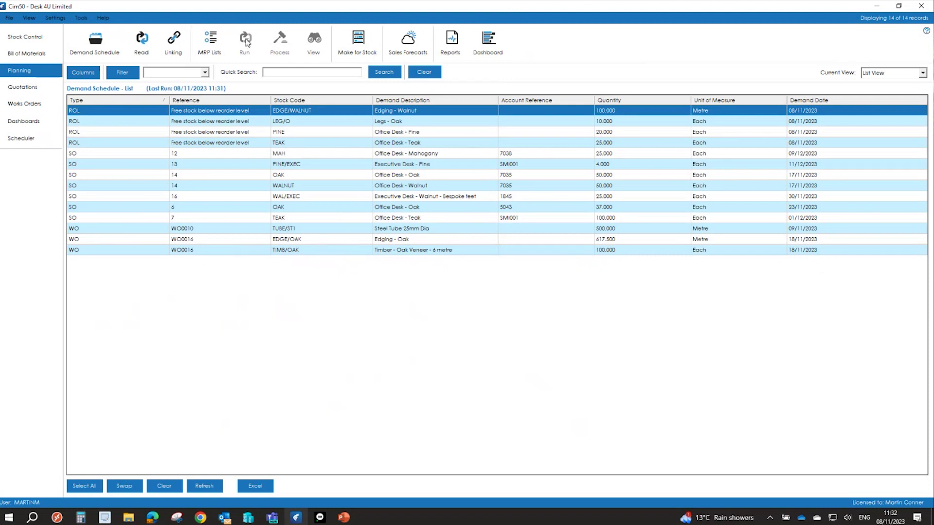
Run a full MRP for all items with all replenishment sources, aggregated demand and the planning horizon 08/05/2024
{"action": "left_click", "coordinate": [210, 41]}
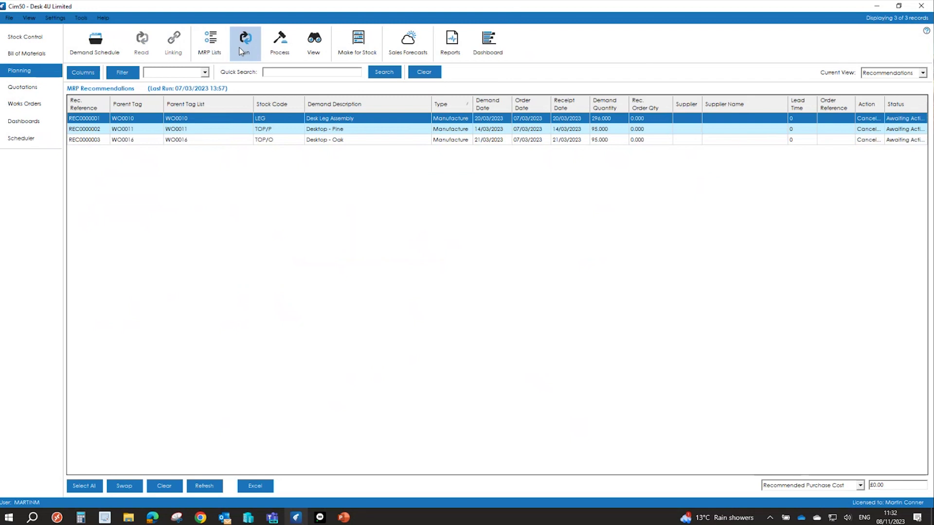
{"action": "left_click", "coordinate": [242, 44]}
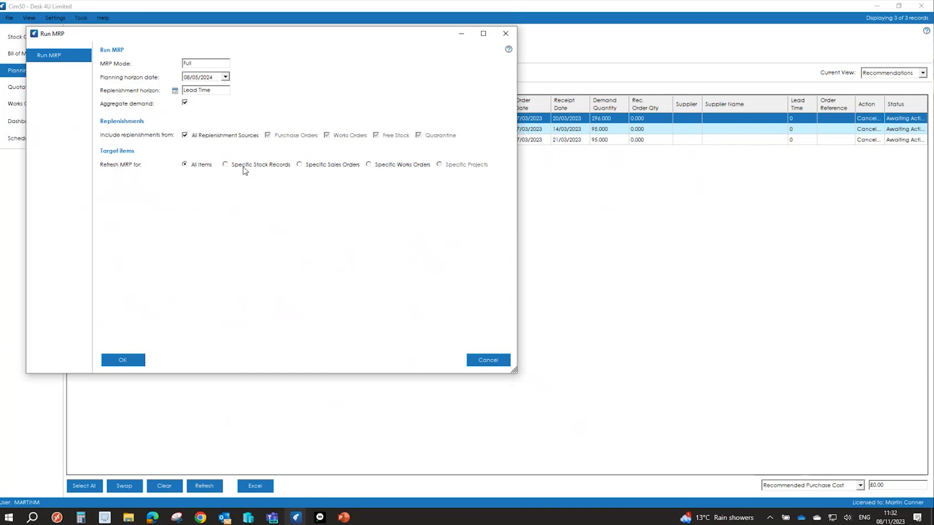
{"action": "left_click", "coordinate": [306, 166]}
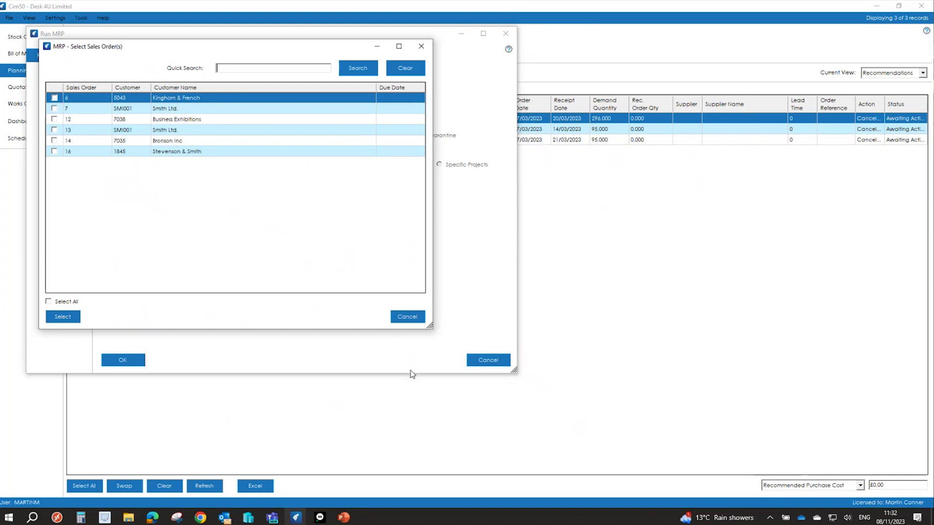
{"action": "left_click", "coordinate": [406, 317]}
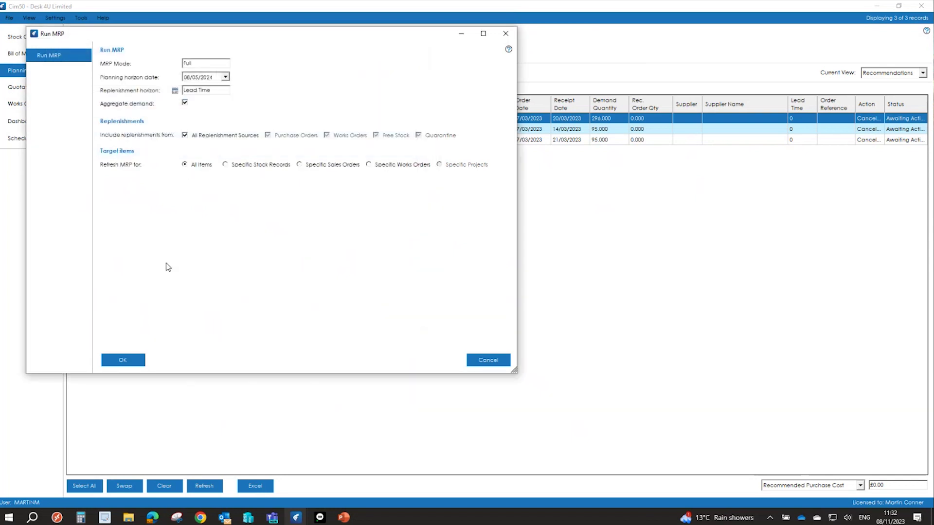
{"action": "left_click", "coordinate": [135, 364]}
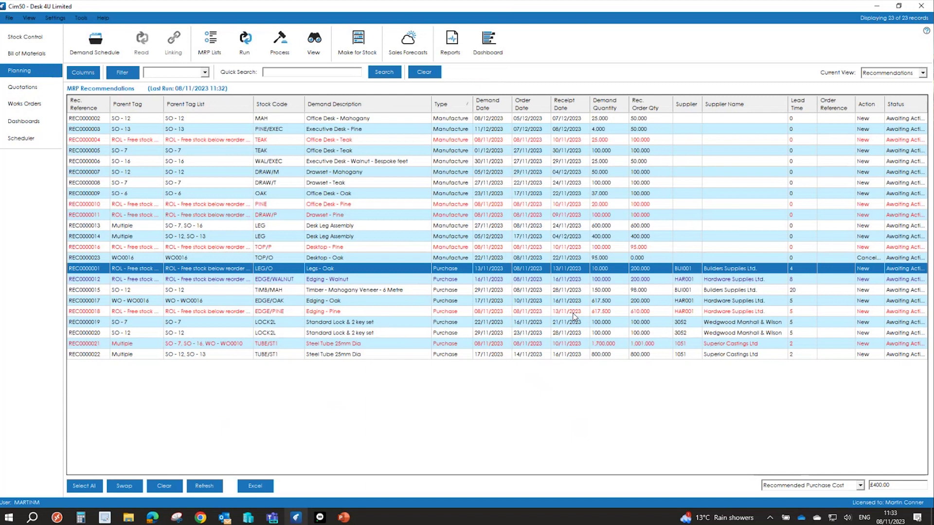
Sort the MRP recommendations by parent tag and step through the TEAK, DRAW/T and LOCK2L rows that share one sales order
{"action": "left_click", "coordinate": [145, 105]}
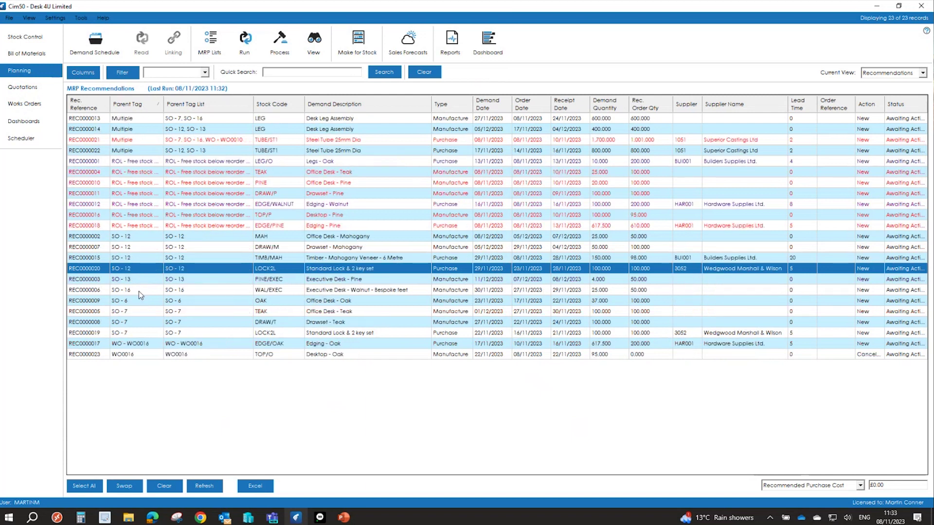
{"action": "left_click", "coordinate": [125, 320]}
{"action": "left_click", "coordinate": [127, 332]}
{"action": "left_click", "coordinate": [126, 320]}
{"action": "left_click", "coordinate": [126, 312]}
{"action": "left_click", "coordinate": [125, 322]}
{"action": "left_click", "coordinate": [125, 333]}
{"action": "left_click", "coordinate": [124, 323]}
{"action": "left_click", "coordinate": [125, 312]}
{"action": "left_click", "coordinate": [125, 322]}
{"action": "left_click", "coordinate": [126, 333]}
{"action": "left_click", "coordinate": [125, 325]}
{"action": "left_click", "coordinate": [125, 314]}
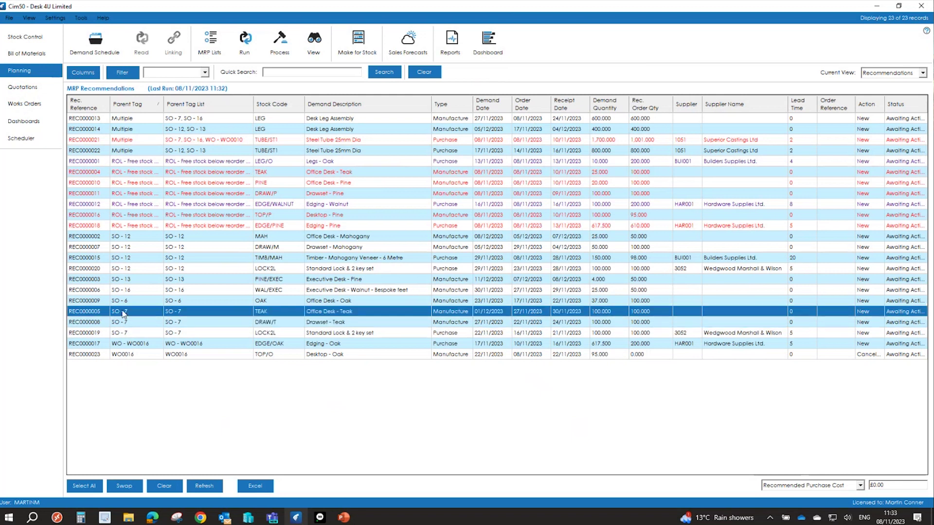
Compare the LOCK2L purchase recommendation with the TEAK manufacture one, and examine the first LEG recommendation with multiple parents
{"action": "left_click", "coordinate": [446, 334]}
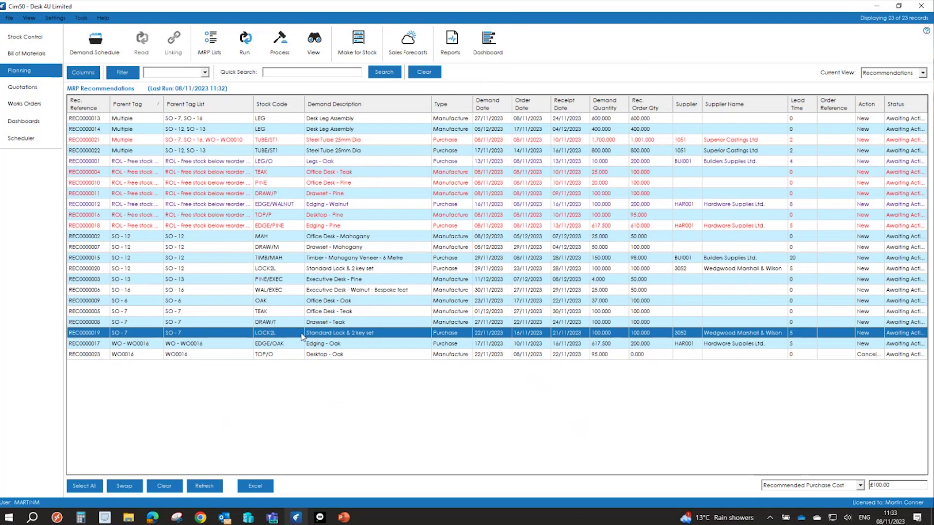
{"action": "left_click", "coordinate": [263, 313]}
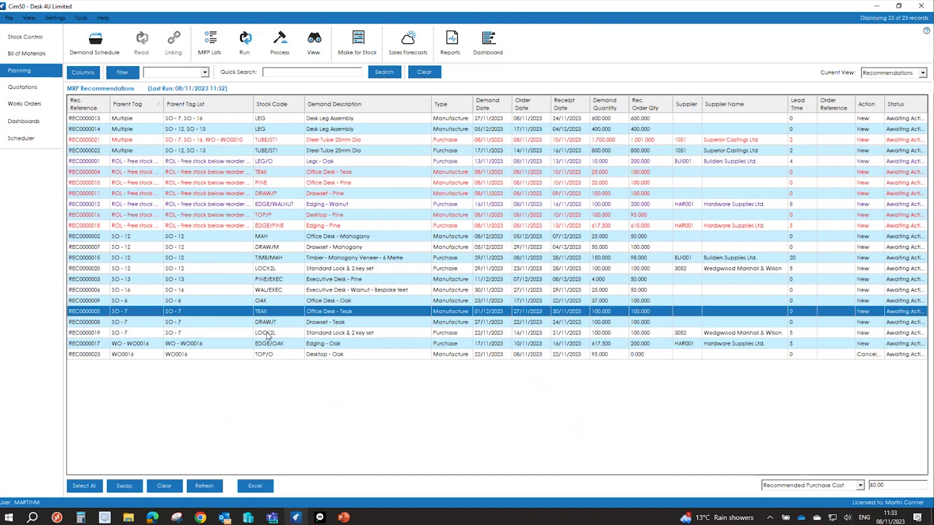
{"action": "left_click", "coordinate": [268, 332]}
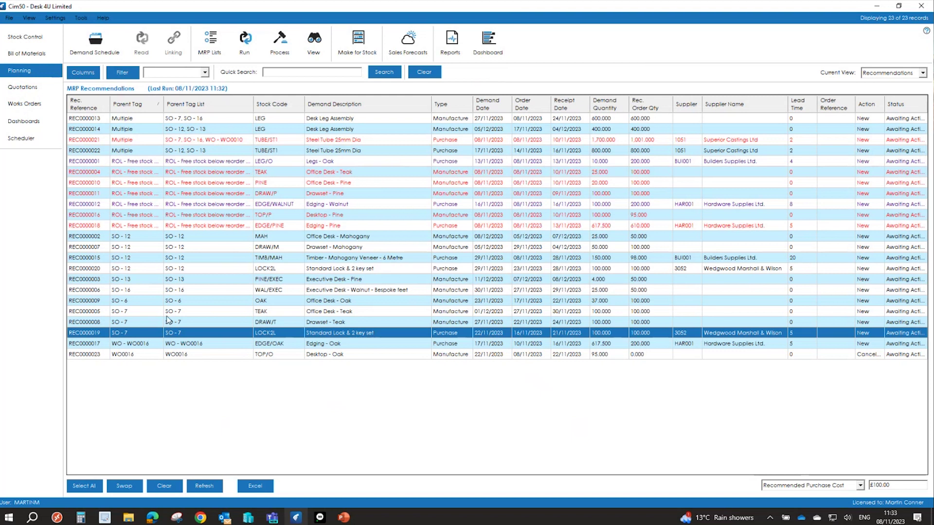
{"action": "left_click", "coordinate": [176, 119]}
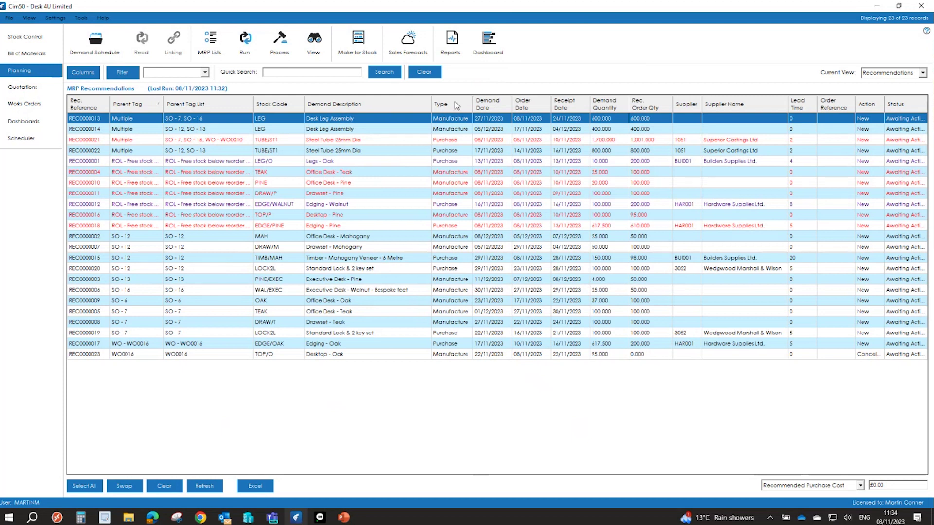
Action only the LOCK2L purchase recommendation dated 16/11/2023, using the recommended order quantity
{"action": "left_click", "coordinate": [261, 334]}
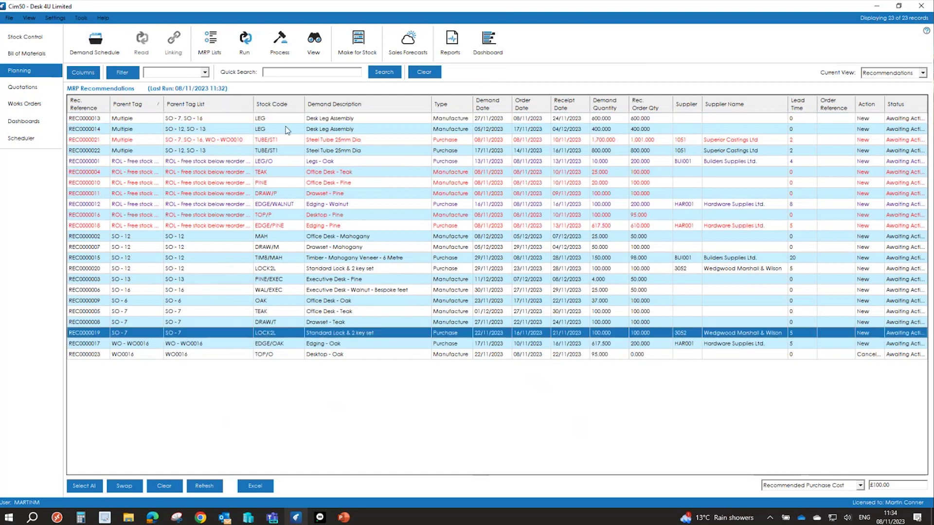
{"action": "left_click", "coordinate": [284, 47]}
{"action": "left_click", "coordinate": [288, 68]}
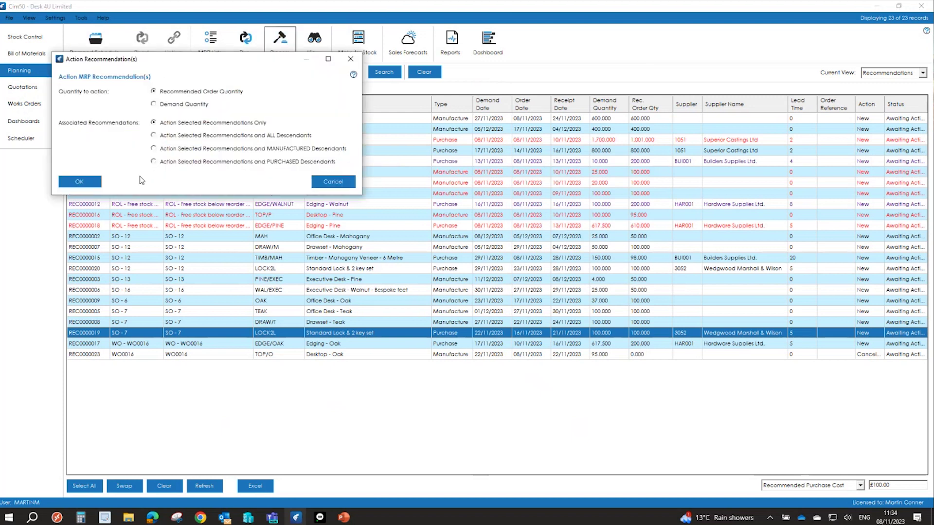
{"action": "left_click", "coordinate": [80, 182]}
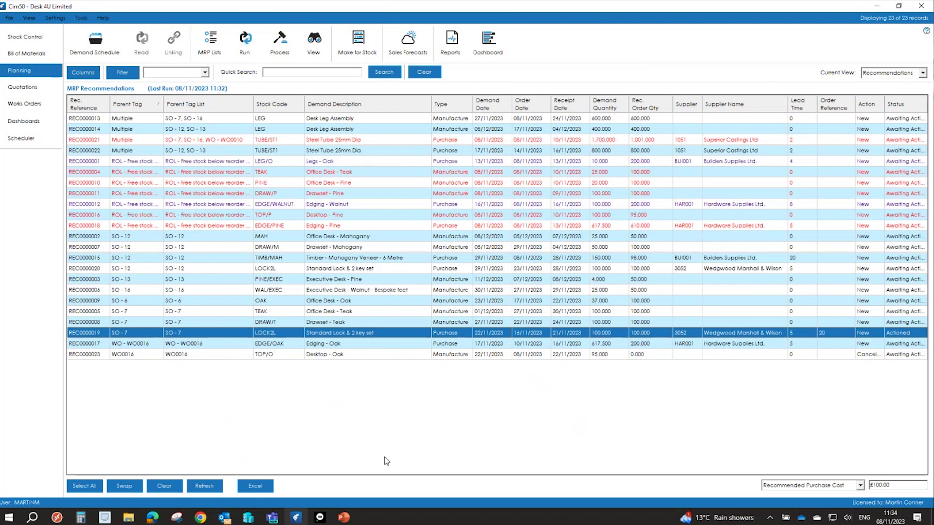
Switch to Sage 50 Accounts and open the latest purchase order for Wedgwood Marshall & Wilson
{"action": "left_click", "coordinate": [295, 518]}
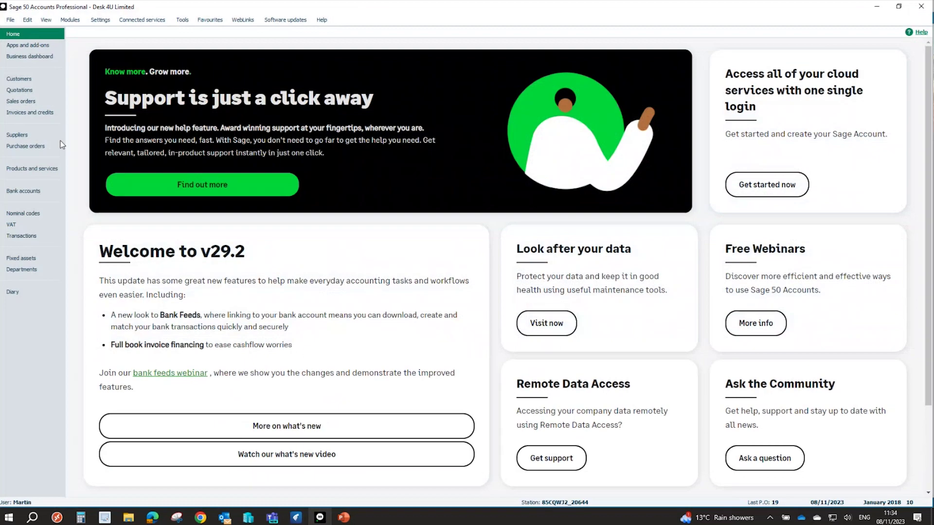
{"action": "left_click", "coordinate": [44, 148]}
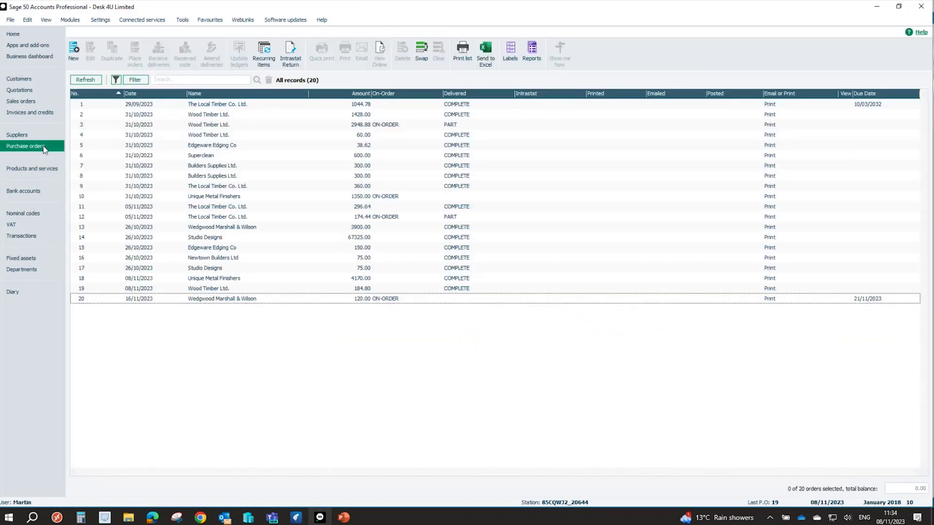
{"action": "left_click", "coordinate": [125, 302]}
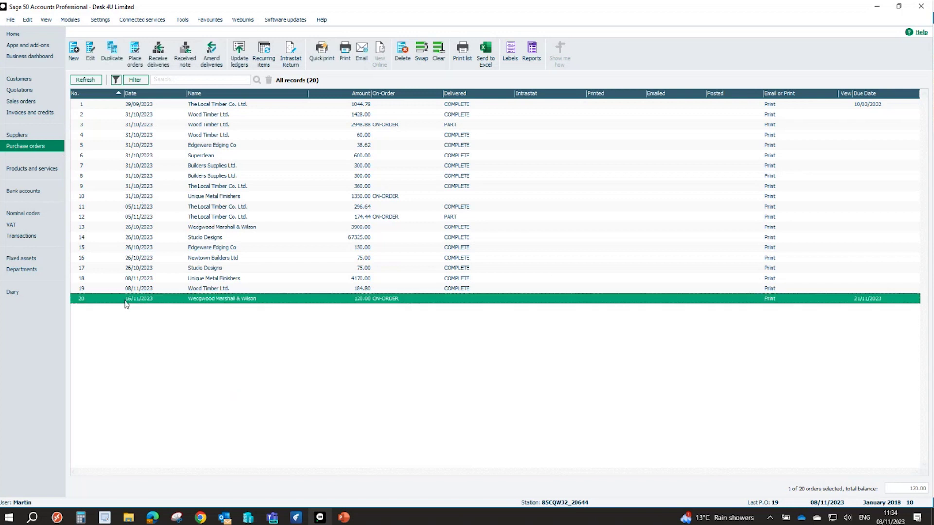
{"action": "double_click", "coordinate": [125, 303]}
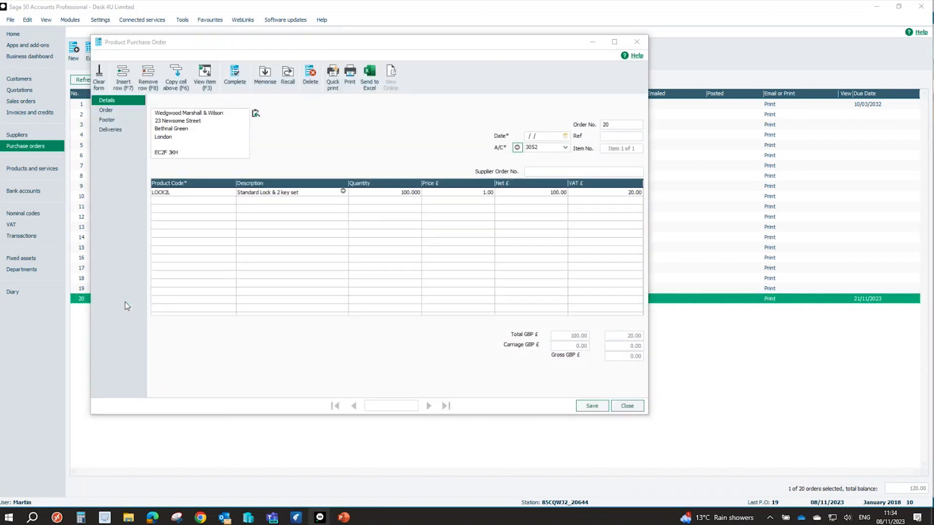
Check the LOCK2L item line's details and due date, then close the line and purchase order without saving
{"action": "left_click", "coordinate": [345, 254]}
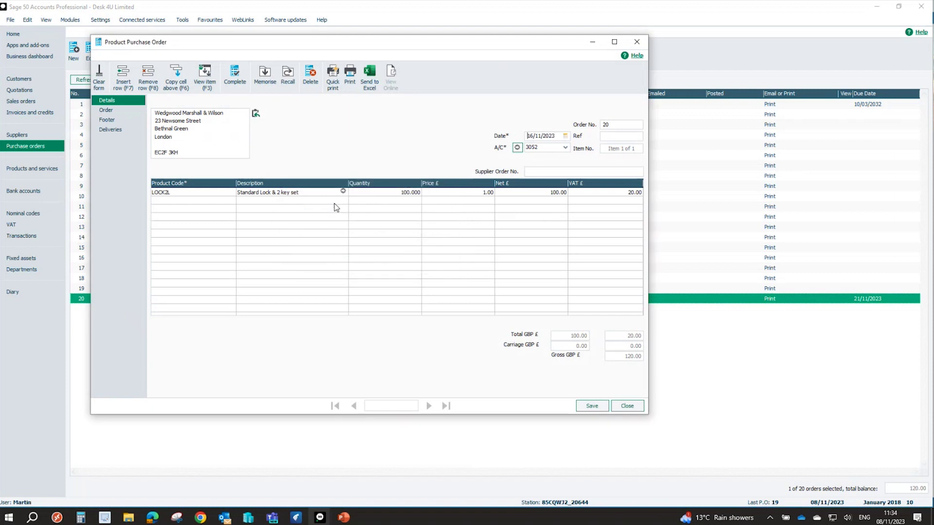
{"action": "double_click", "coordinate": [343, 193]}
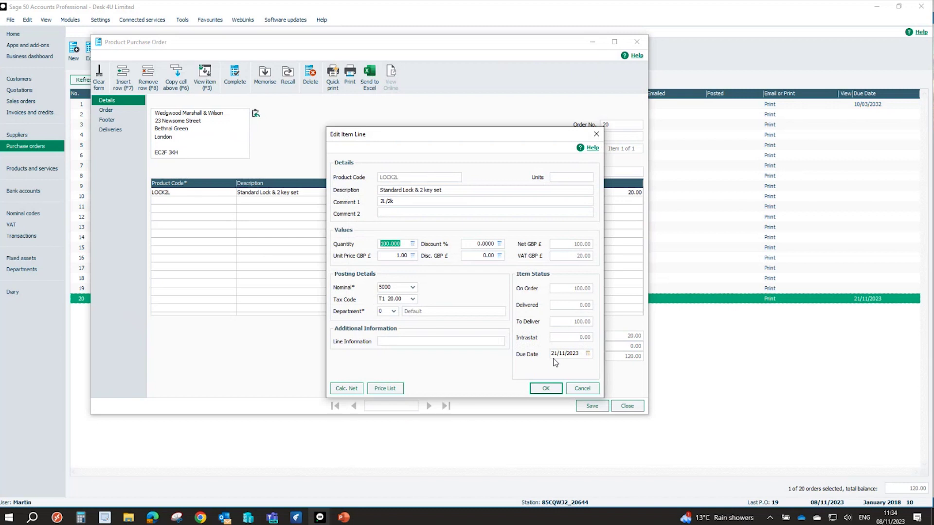
{"action": "left_click", "coordinate": [583, 388]}
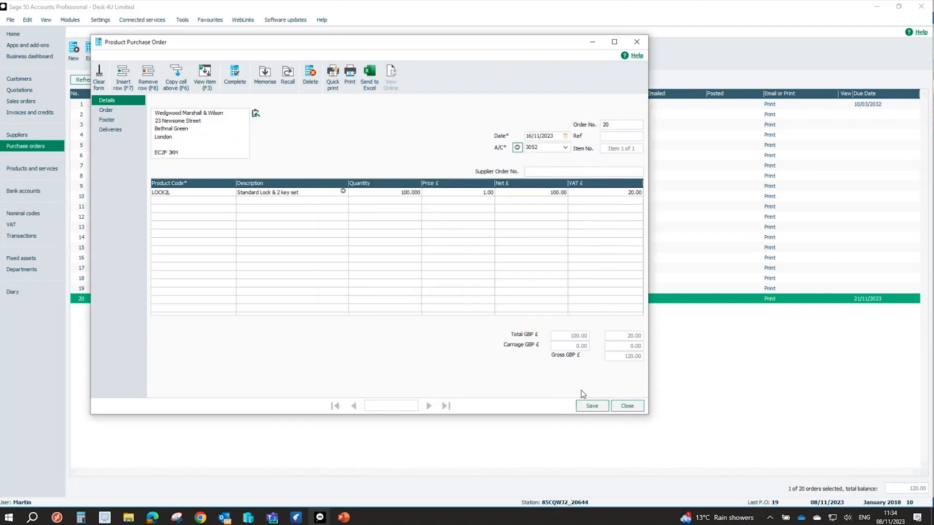
{"action": "left_click", "coordinate": [627, 407]}
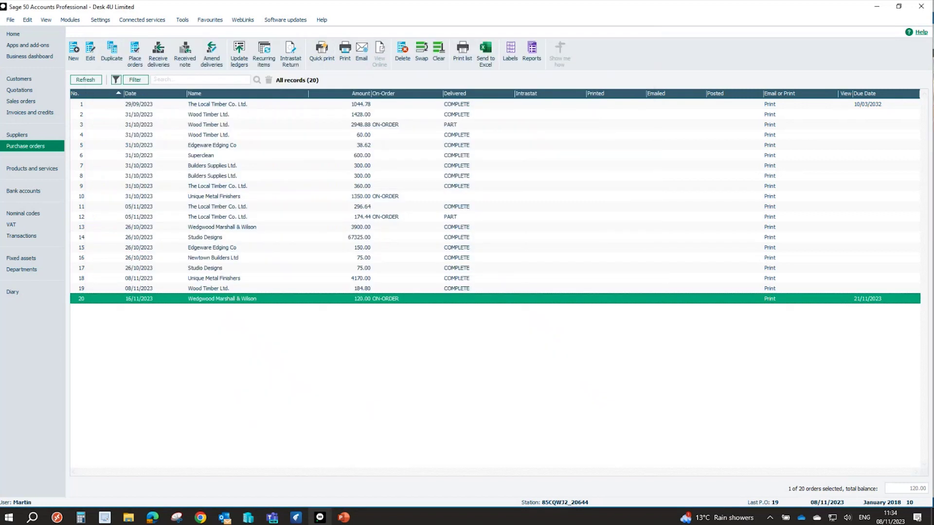
Switch back to Cim50 and action only the OAK manufacture recommendation, using the recommended order quantity
{"action": "left_click", "coordinate": [878, 7]}
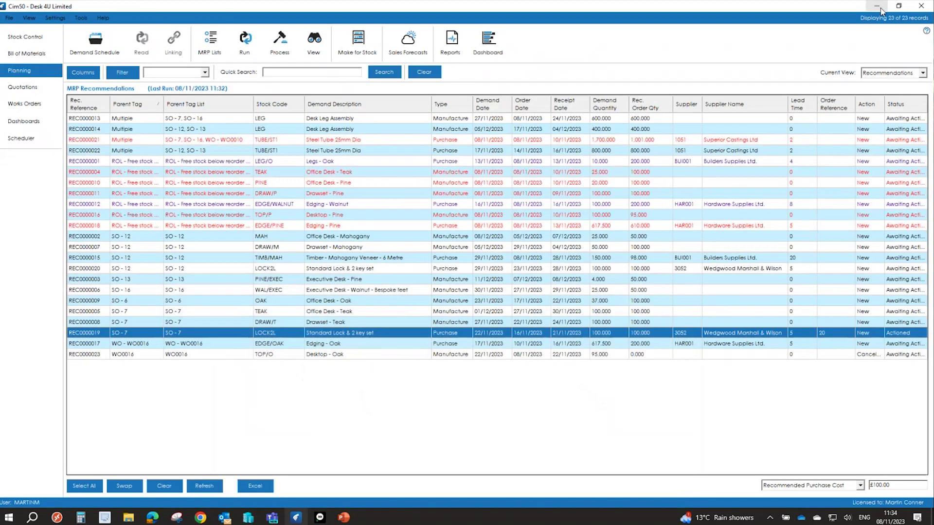
{"action": "left_click", "coordinate": [291, 304]}
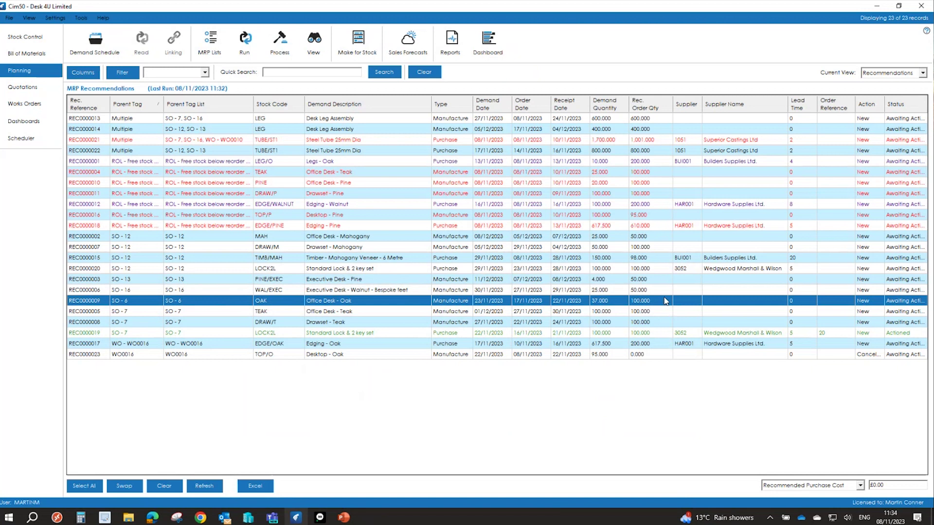
{"action": "left_click", "coordinate": [277, 53]}
{"action": "left_click", "coordinate": [290, 72]}
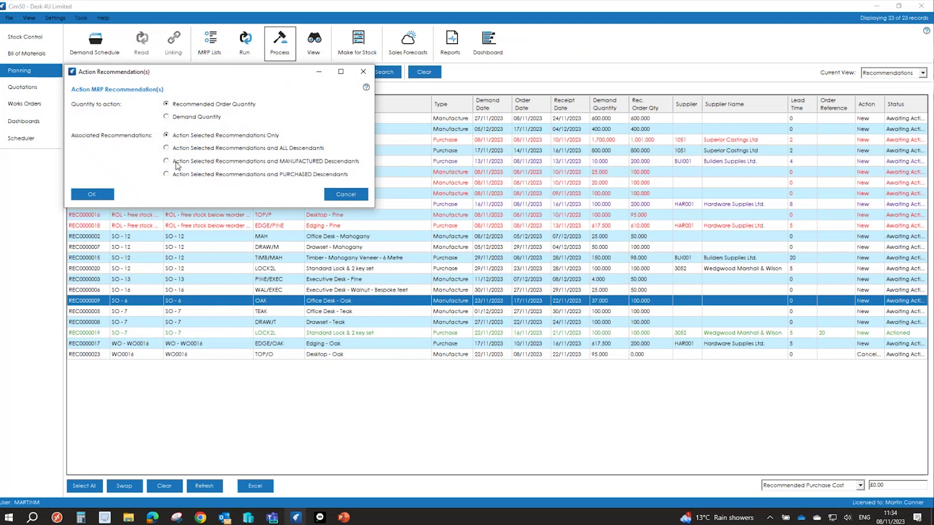
{"action": "left_click", "coordinate": [97, 195]}
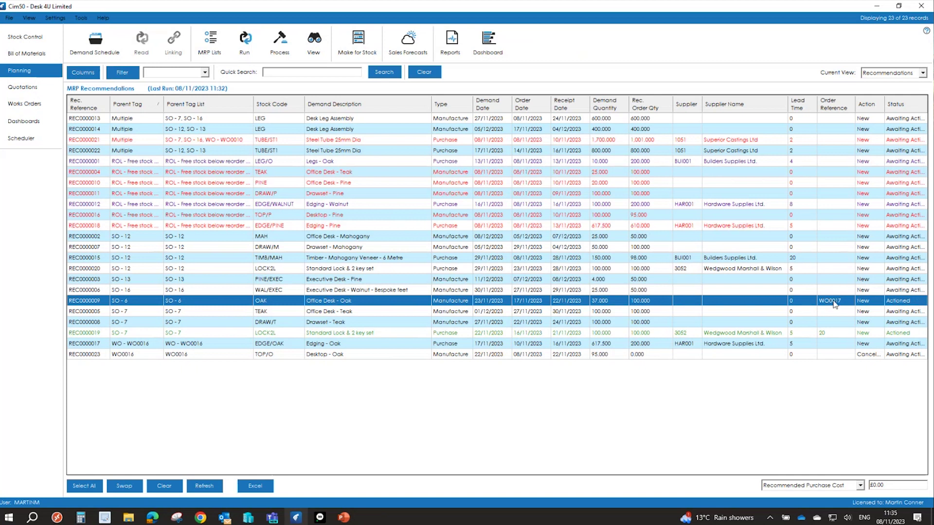
Preview the OAK works order's route card, picking list and label, reviewing the label and picking list and closing both
{"action": "left_click", "coordinate": [38, 108]}
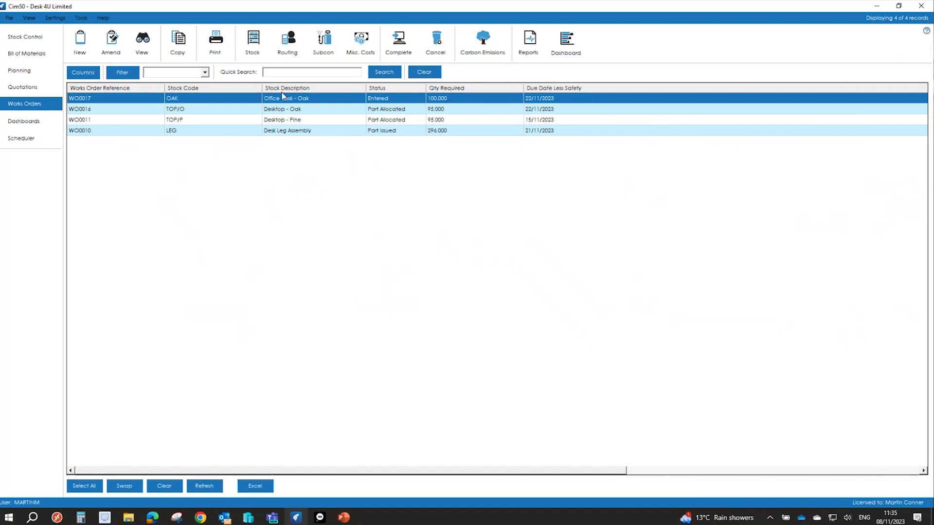
{"action": "left_click", "coordinate": [224, 49]}
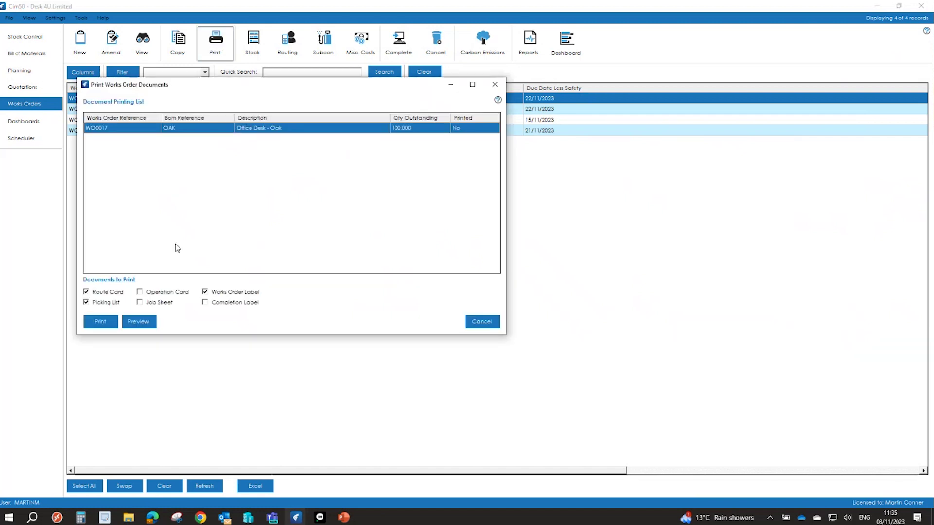
{"action": "left_click", "coordinate": [133, 321]}
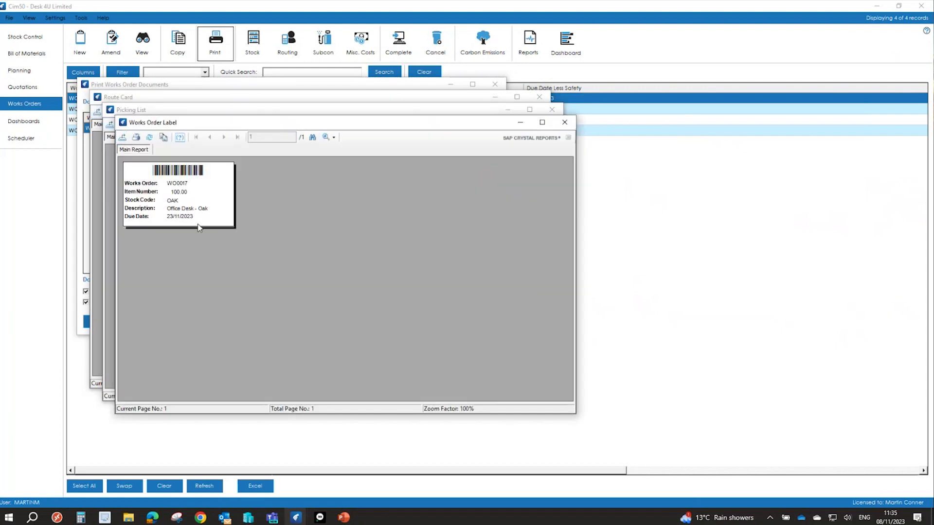
{"action": "left_click", "coordinate": [565, 122]}
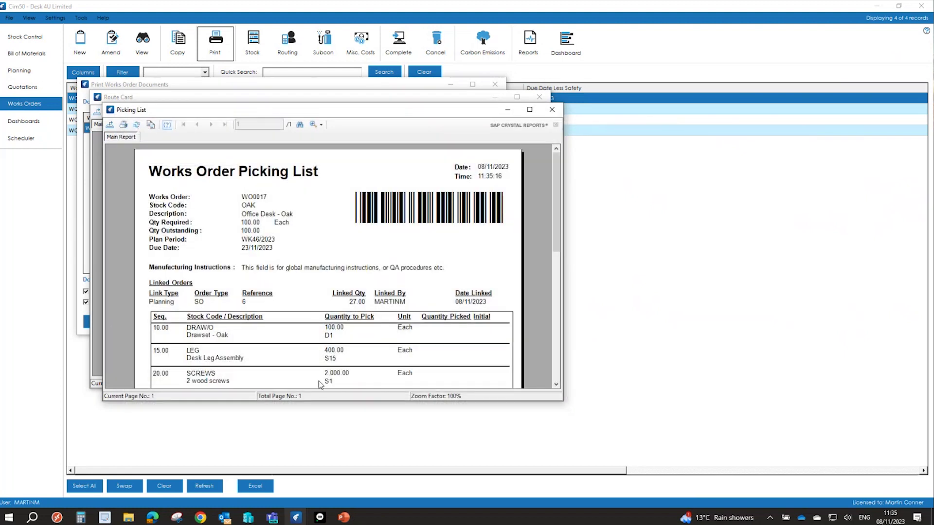
{"action": "scroll", "coordinate": [355, 293], "scroll_direction": "down", "scroll_amount": 4}
{"action": "scroll", "coordinate": [354, 292], "scroll_direction": "up", "scroll_amount": 3}
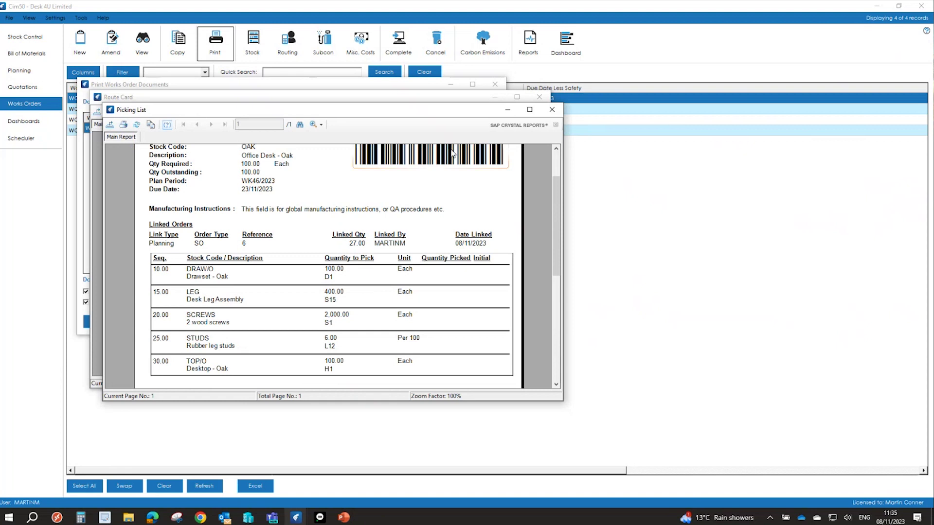
{"action": "scroll", "coordinate": [453, 180], "scroll_direction": "up", "scroll_amount": 1}
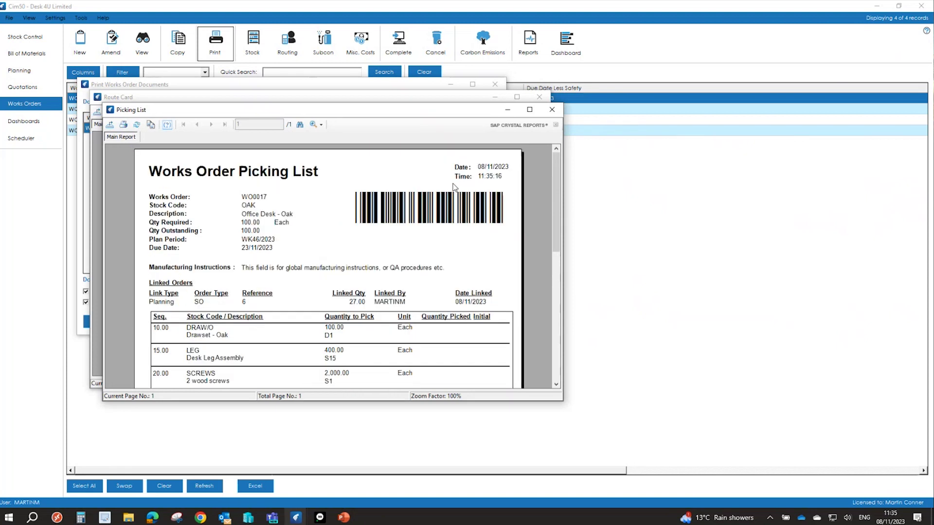
{"action": "left_click", "coordinate": [553, 110]}
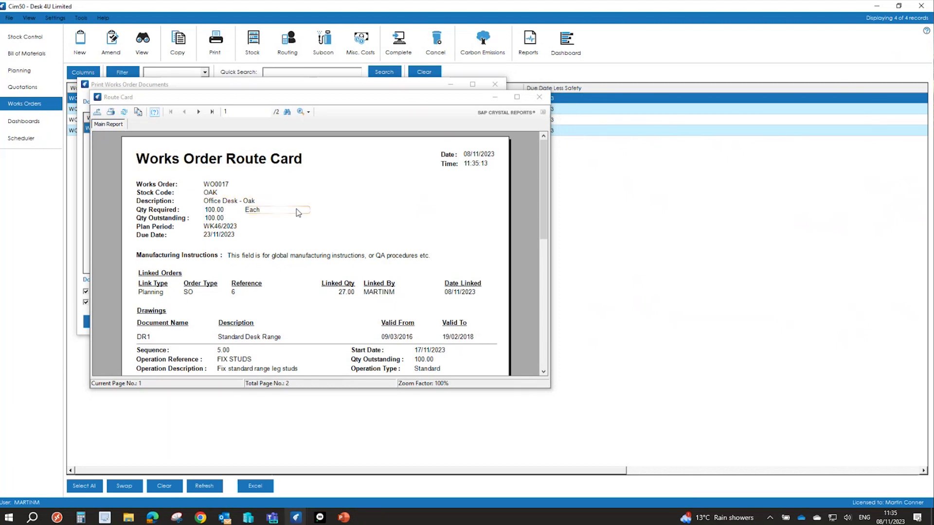
Review the OAK works order's route card, including its linked orders and operation details, and close the print windows
{"action": "scroll", "coordinate": [298, 212], "scroll_direction": "down", "scroll_amount": 1}
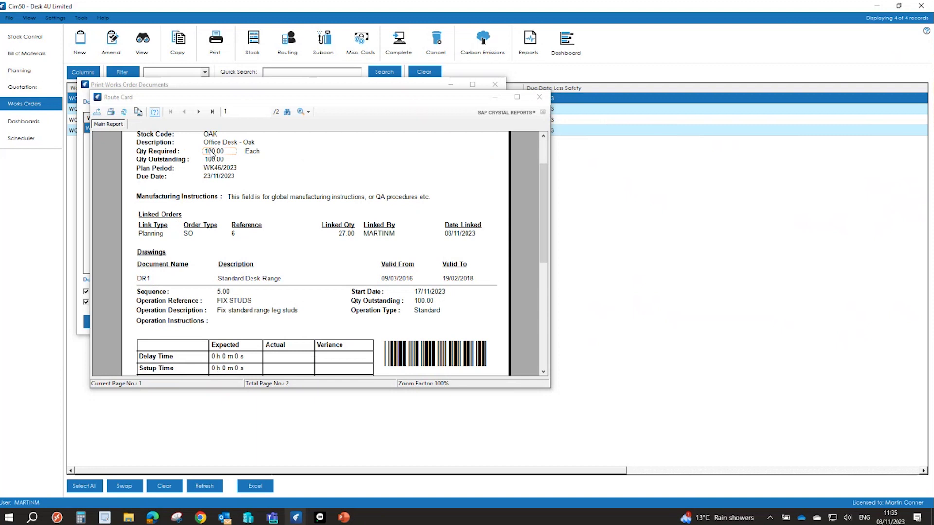
{"action": "scroll", "coordinate": [211, 155], "scroll_direction": "up", "scroll_amount": 1}
{"action": "scroll", "coordinate": [234, 258], "scroll_direction": "down", "scroll_amount": 2}
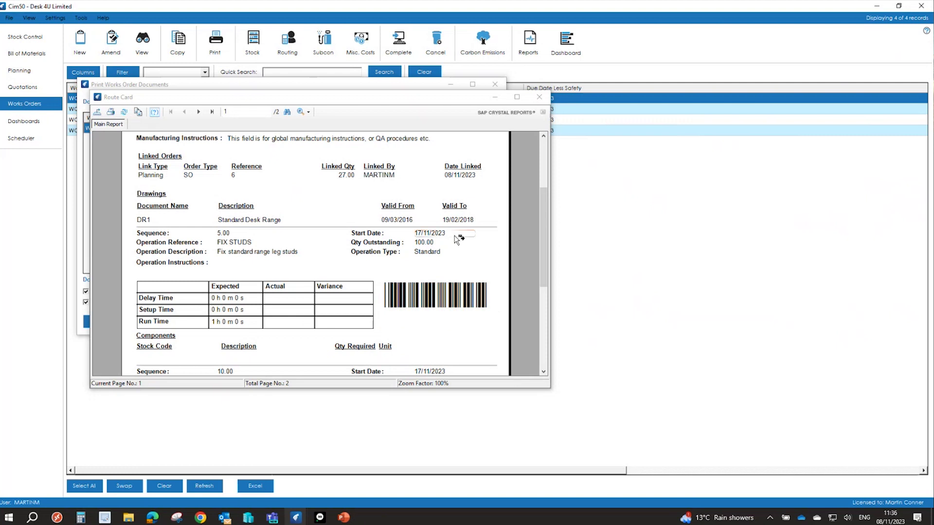
{"action": "left_click", "coordinate": [539, 97]}
{"action": "left_click", "coordinate": [495, 85]}
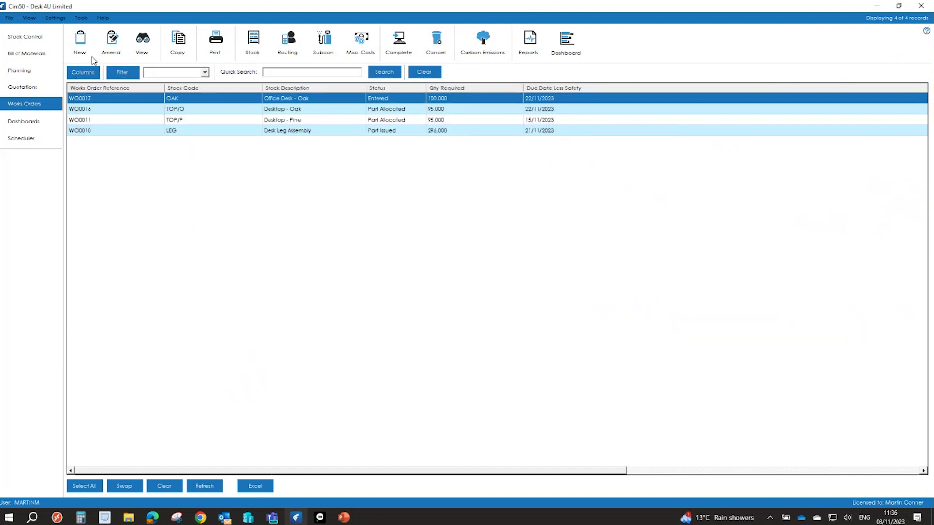
Run a trial kit for the OAK works order to check component availability, and close it without further action
{"action": "left_click", "coordinate": [253, 49]}
{"action": "left_click", "coordinate": [259, 68]}
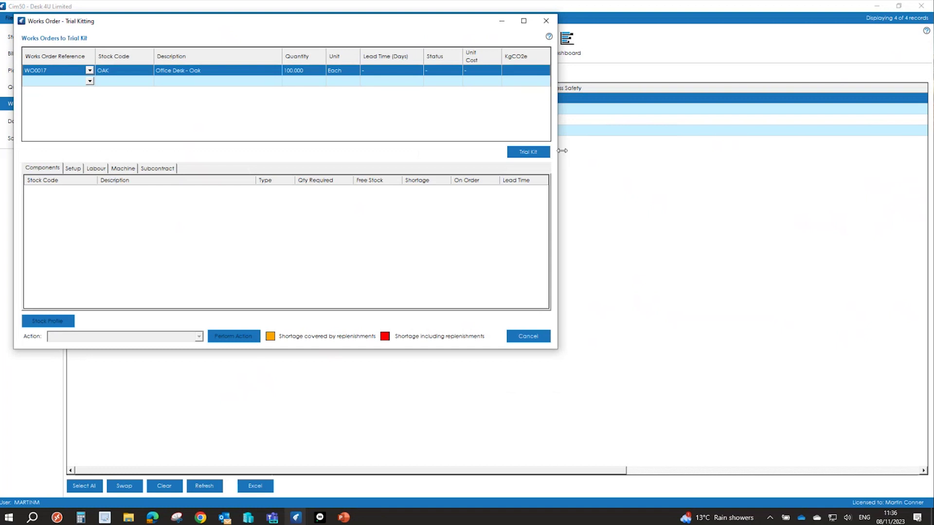
{"action": "left_click", "coordinate": [528, 152]}
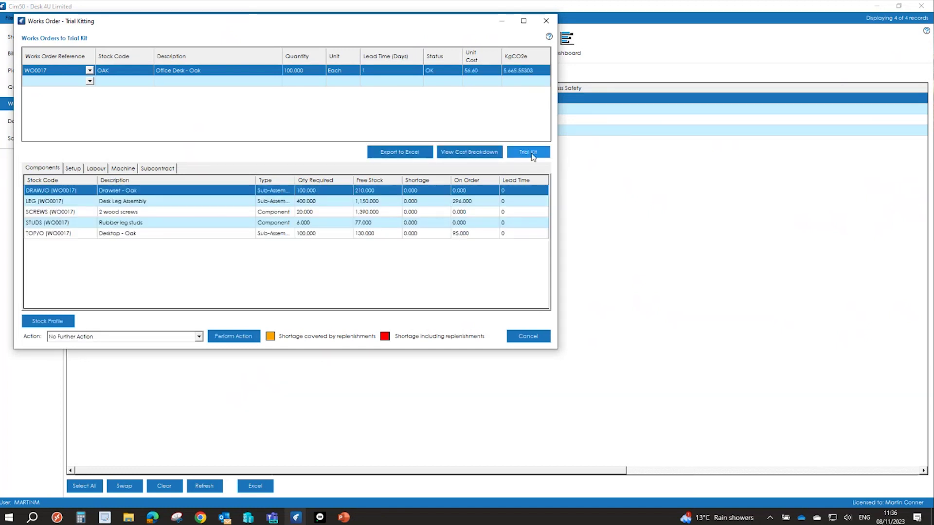
{"action": "left_click", "coordinate": [520, 341]}
Issue stock by works order for the OAK order, accepting the full quantities and auto-selecting the DRAW/O batch by FIFO
{"action": "left_click", "coordinate": [253, 43]}
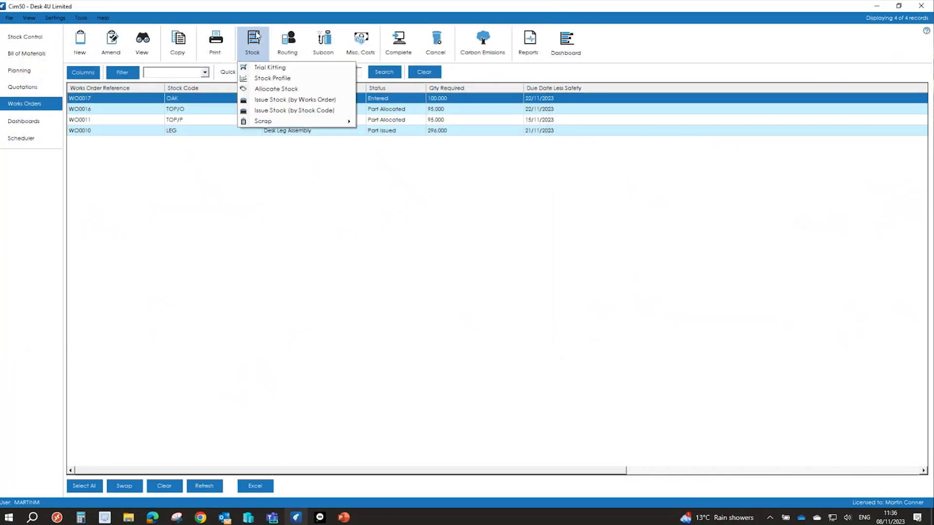
{"action": "left_click", "coordinate": [270, 103]}
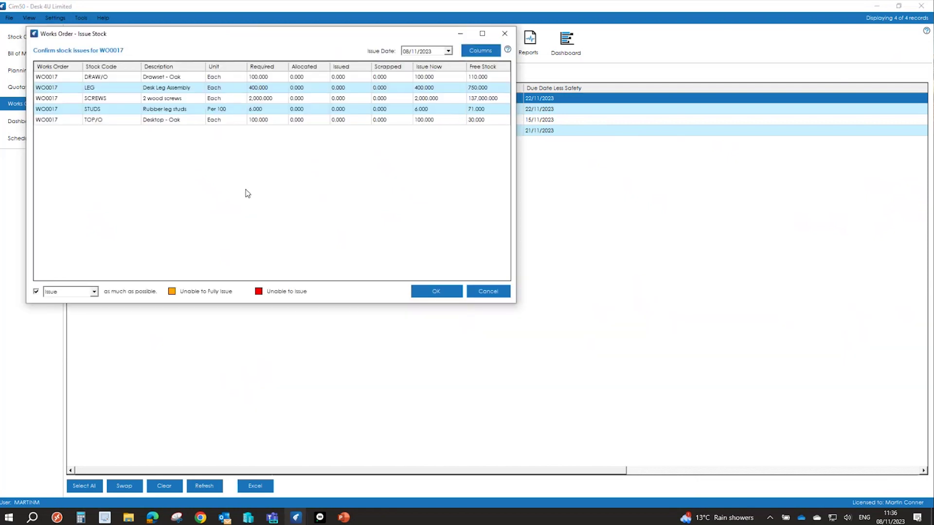
{"action": "left_click", "coordinate": [452, 290]}
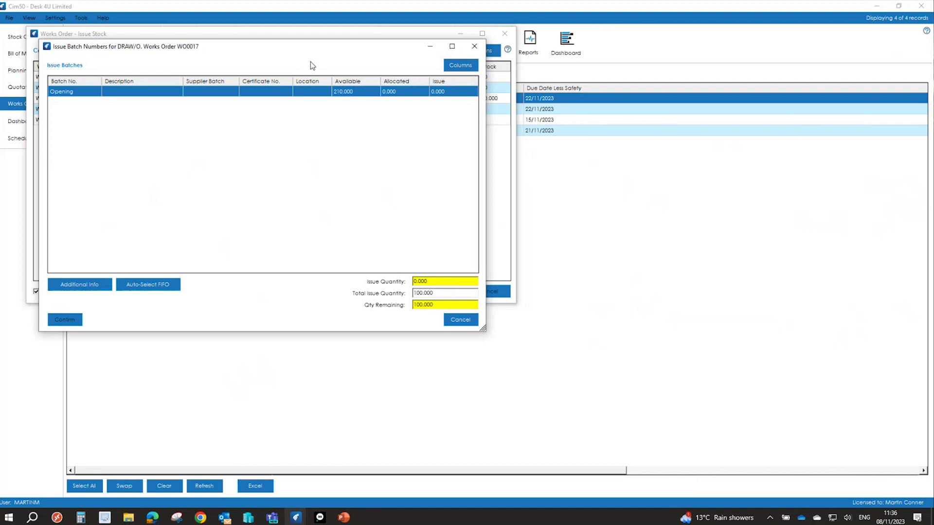
{"action": "left_click", "coordinate": [151, 286]}
{"action": "left_click", "coordinate": [70, 319]}
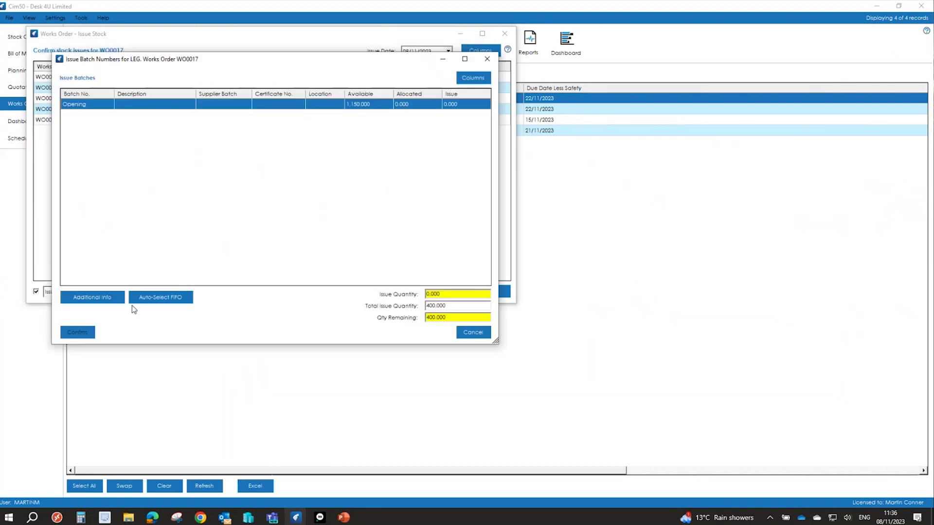
Auto-select by FIFO and confirm the batches for LEG, SCREWS, STUDS and TOP/O to finish the stock issue
{"action": "left_click", "coordinate": [165, 298]}
{"action": "left_click", "coordinate": [86, 332]}
{"action": "left_click", "coordinate": [152, 313]}
{"action": "left_click", "coordinate": [91, 346]}
{"action": "left_click", "coordinate": [164, 321]}
{"action": "left_click", "coordinate": [117, 357]}
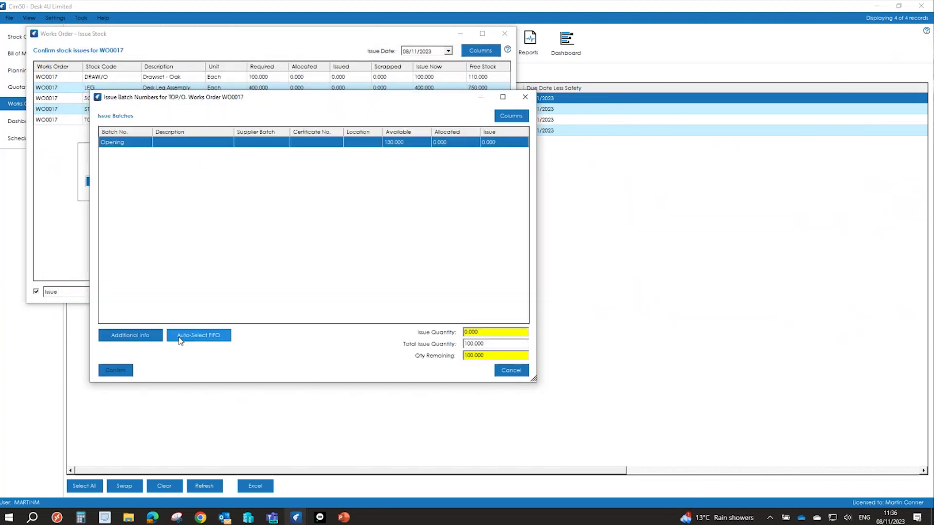
{"action": "left_click", "coordinate": [180, 341]}
{"action": "left_click", "coordinate": [126, 370]}
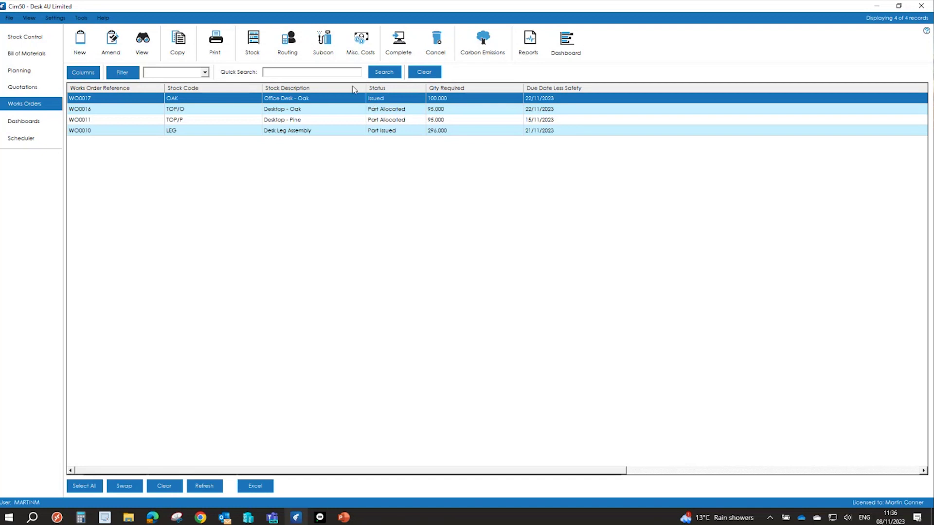
Look over the stock and routing options, and view the live subcontract operations before closing the subcontracting window
{"action": "left_click", "coordinate": [252, 43]}
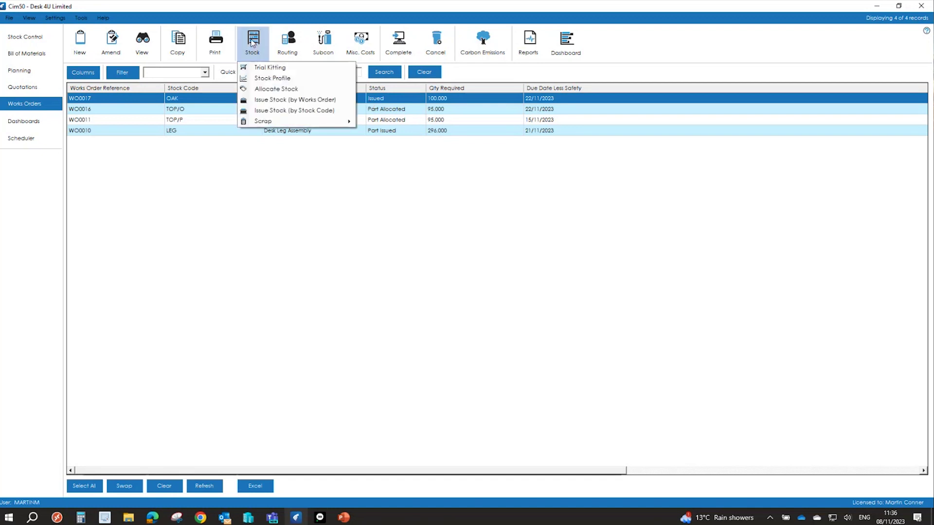
{"action": "left_click", "coordinate": [287, 43]}
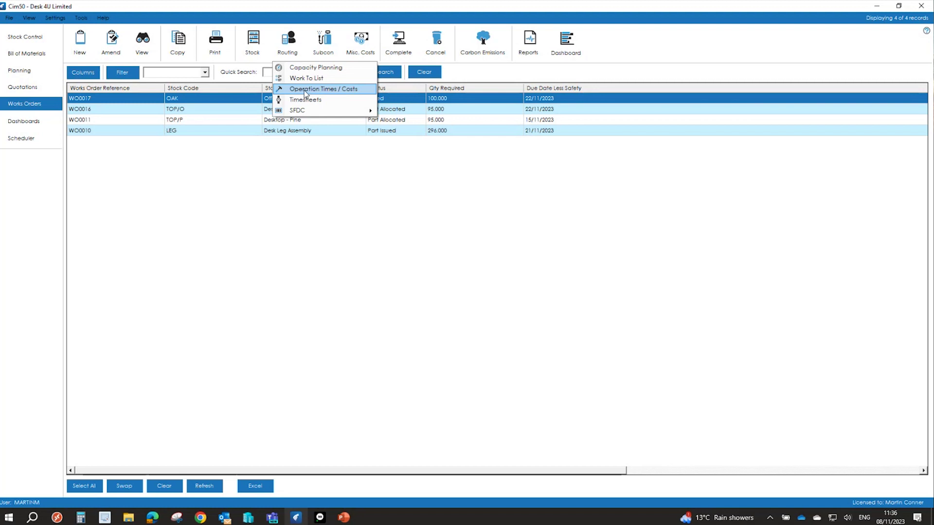
{"action": "left_click", "coordinate": [327, 46]}
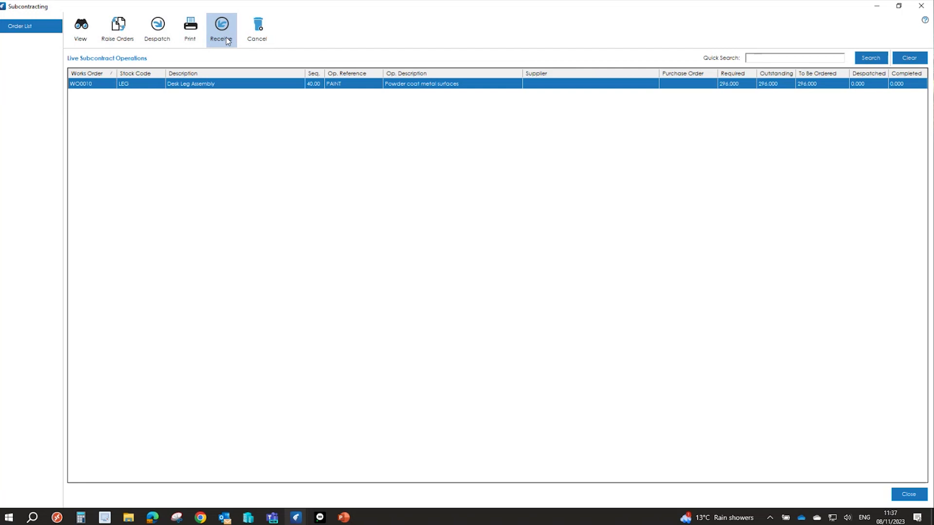
{"action": "left_click", "coordinate": [900, 496]}
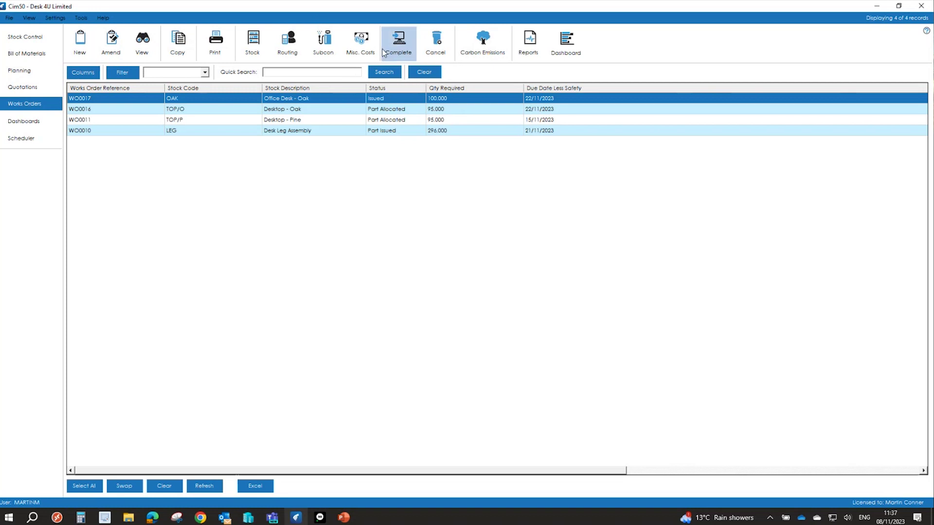
Calculate works order carbon emissions for 08/10/2023 to 08/11/2023, and close the emissions window
{"action": "left_click", "coordinate": [494, 37]}
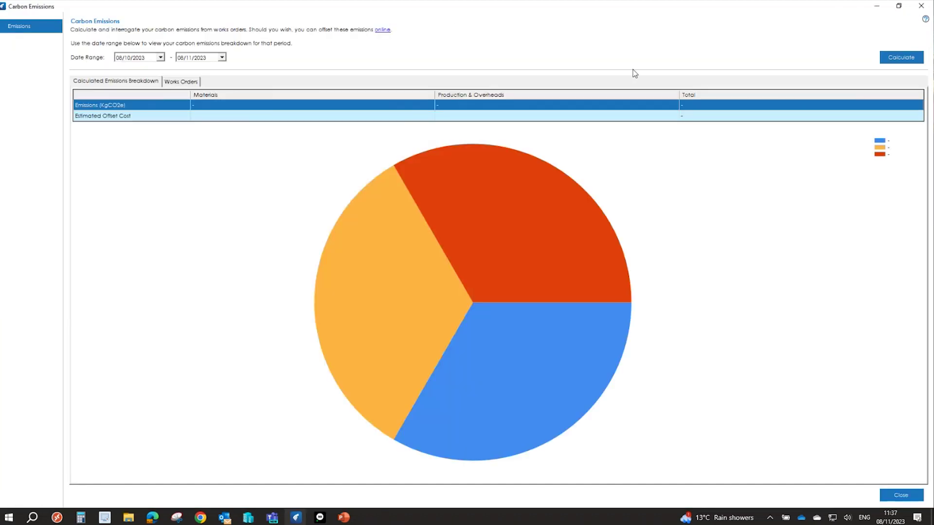
{"action": "left_click", "coordinate": [890, 60]}
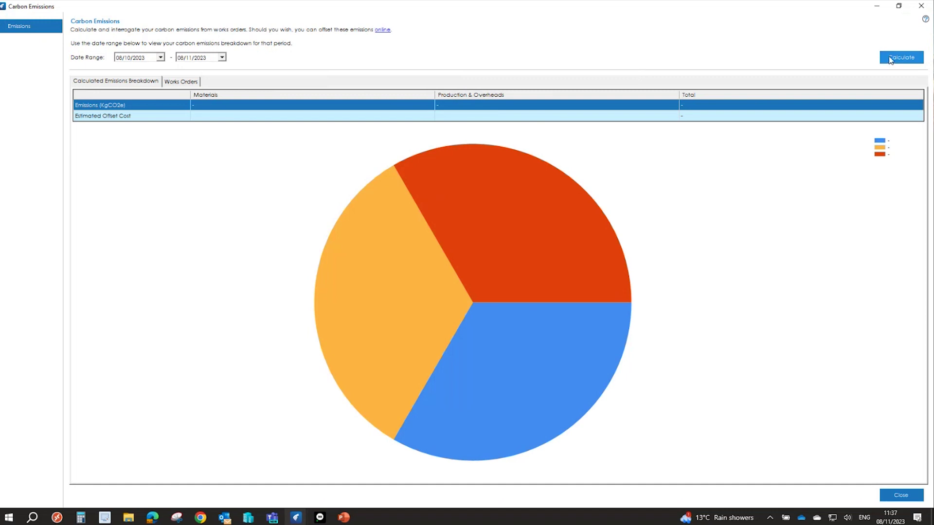
{"action": "left_click", "coordinate": [892, 496]}
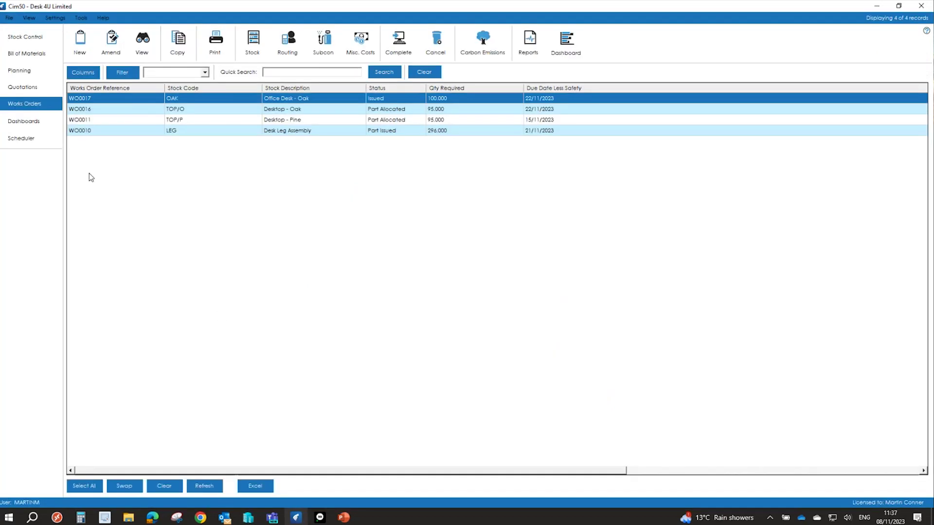
Complete the full 100 of works order WO0017 without quarantine, accepting automatic posting of the expected operation costs
{"action": "left_click", "coordinate": [404, 54]}
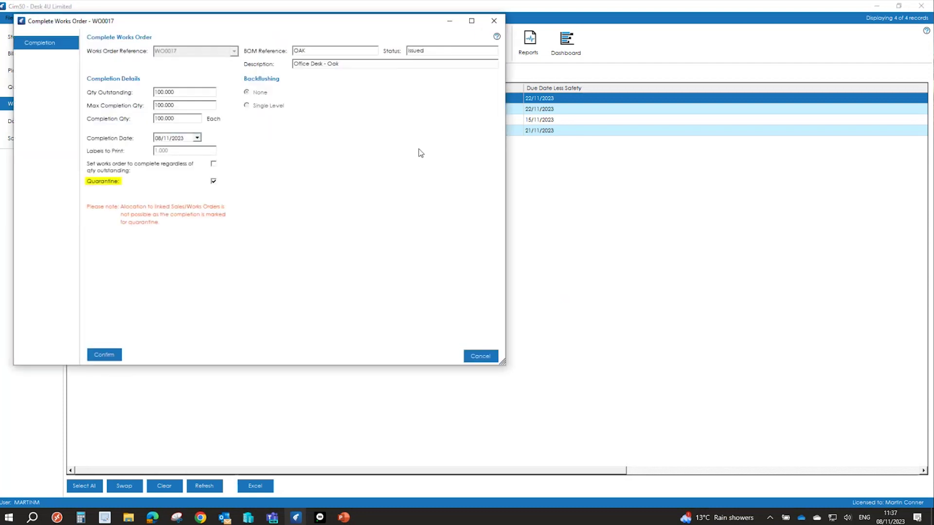
{"action": "left_click", "coordinate": [214, 182]}
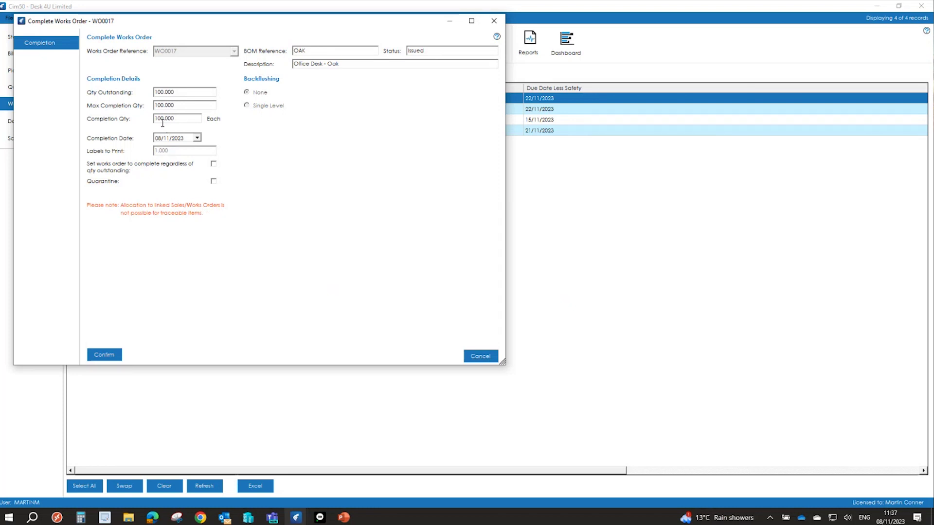
{"action": "left_click", "coordinate": [102, 355]}
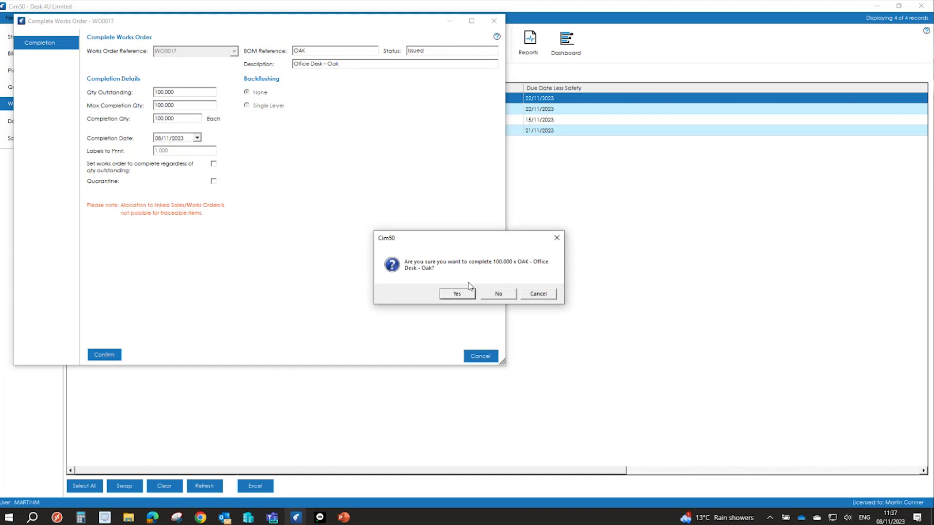
{"action": "left_click", "coordinate": [458, 295]}
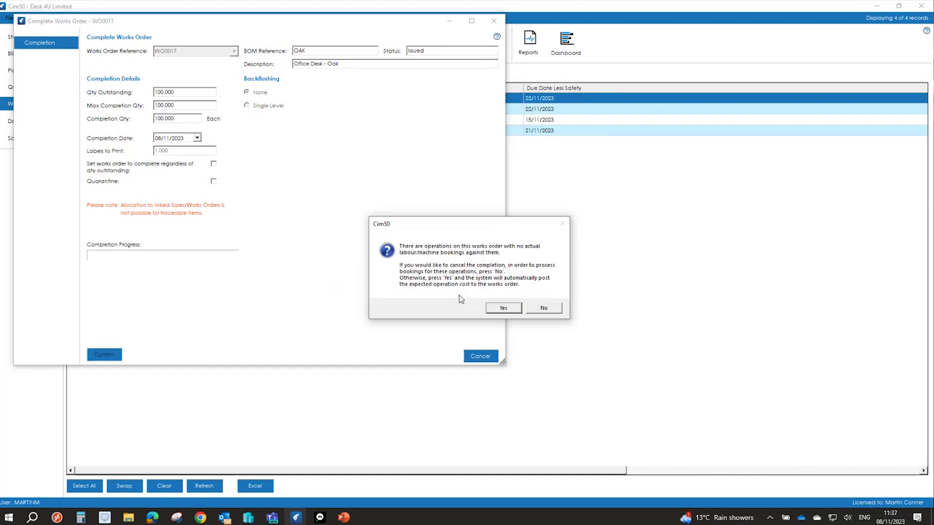
{"action": "left_click", "coordinate": [503, 308]}
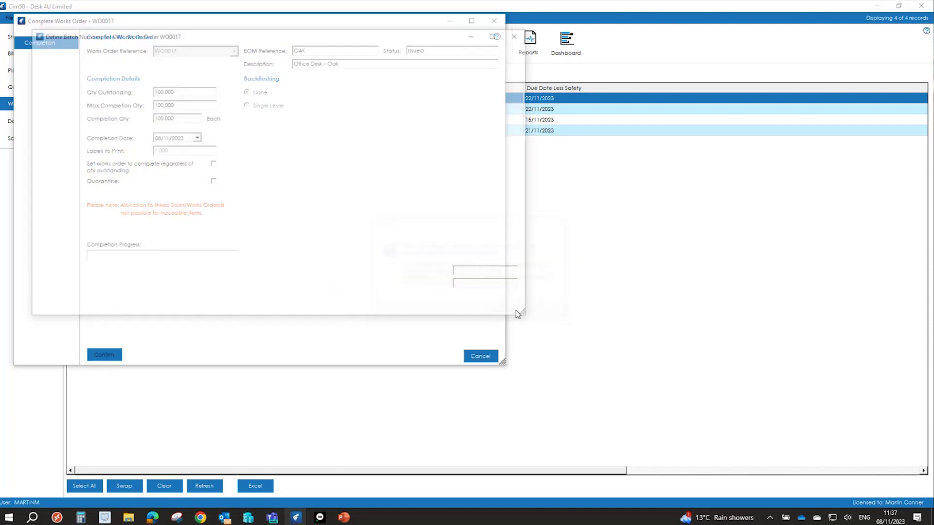
Define batch number 7637467 for the completed OAK desks, confirm it, and close the completion label
{"action": "type", "text": "7637467"}
{"action": "key", "text": "Tab"}
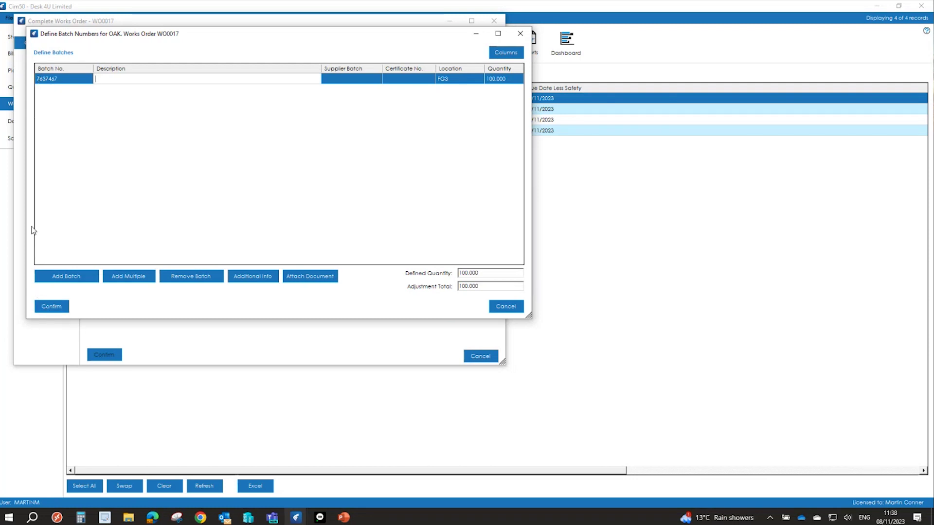
{"action": "left_click", "coordinate": [51, 307]}
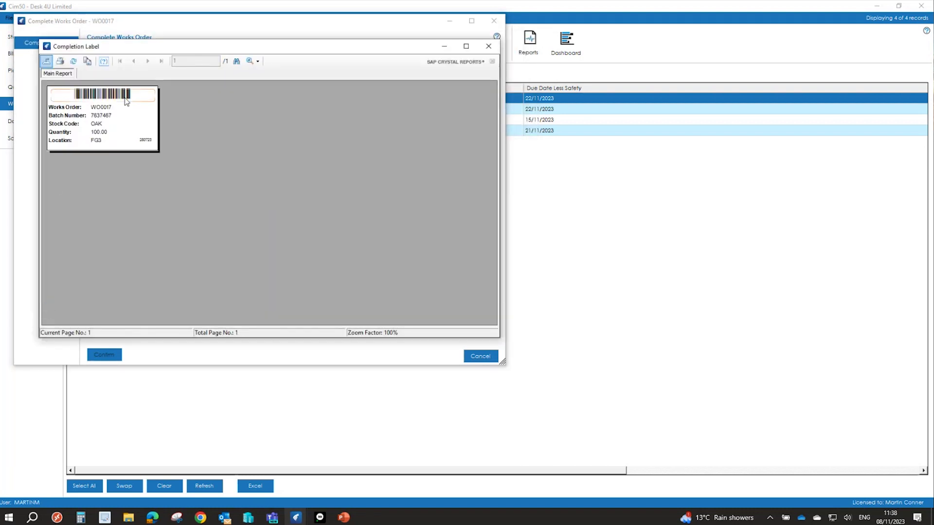
{"action": "left_click", "coordinate": [488, 45]}
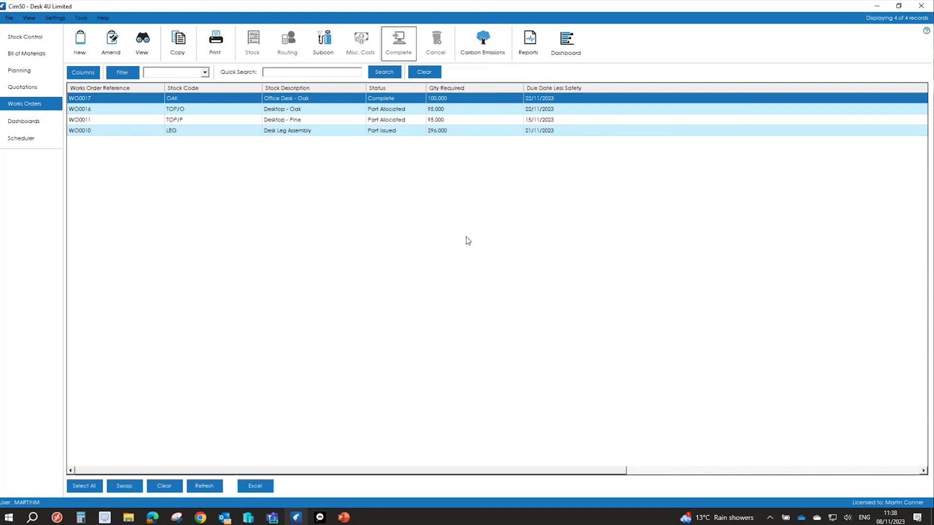
Review quotation QUO00001's main details, products and pricing, and the MIXED item's components, closing everything without saving
{"action": "left_click", "coordinate": [23, 90]}
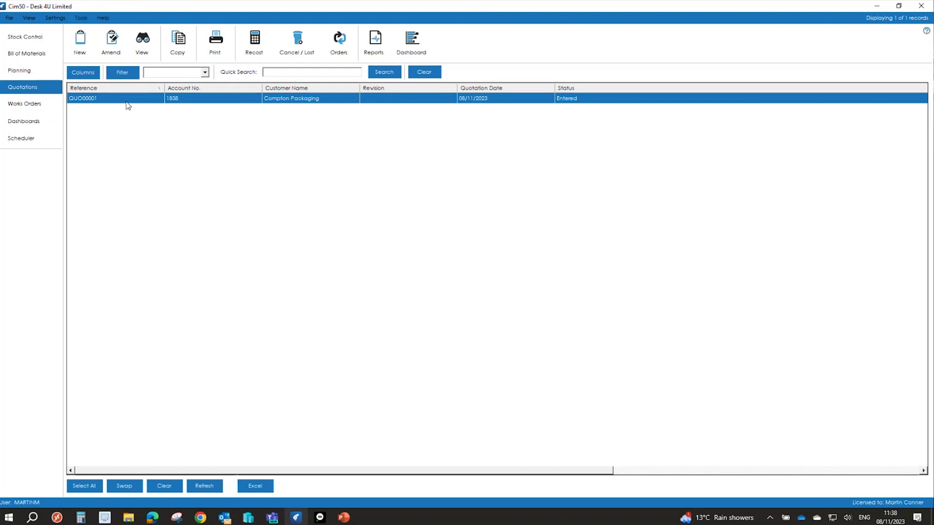
{"action": "left_click", "coordinate": [111, 41]}
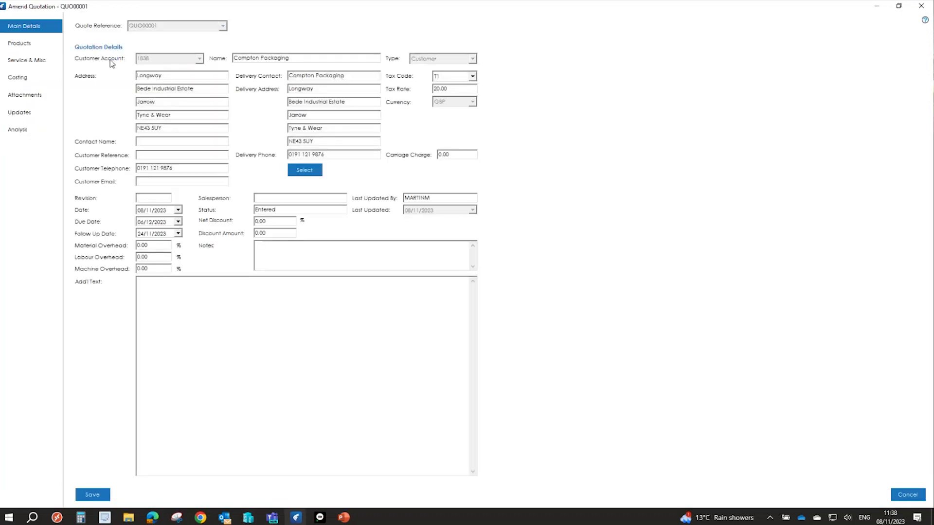
{"action": "left_click", "coordinate": [35, 44]}
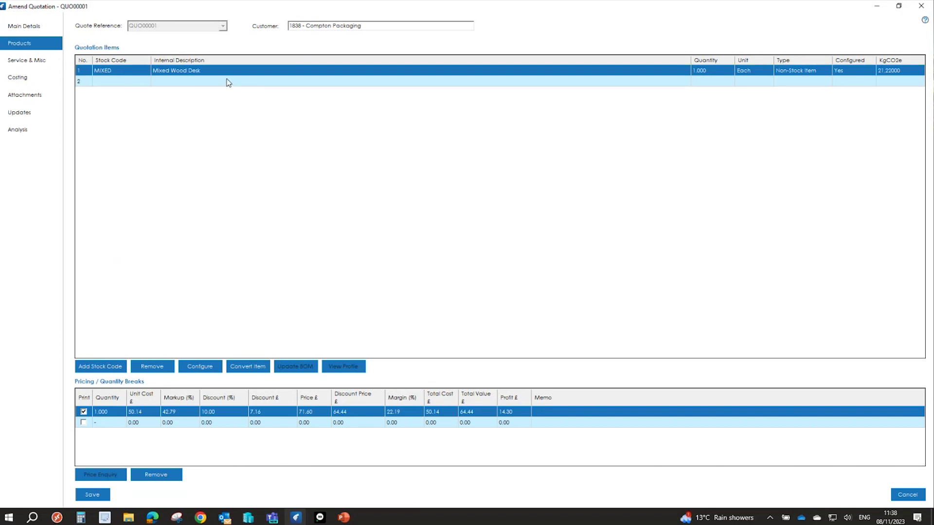
{"action": "left_click", "coordinate": [205, 367]}
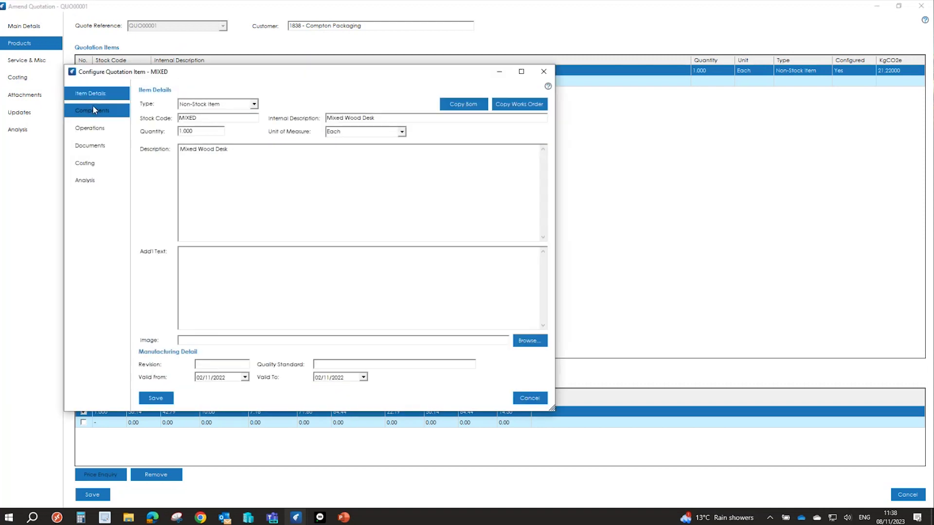
{"action": "left_click", "coordinate": [95, 111]}
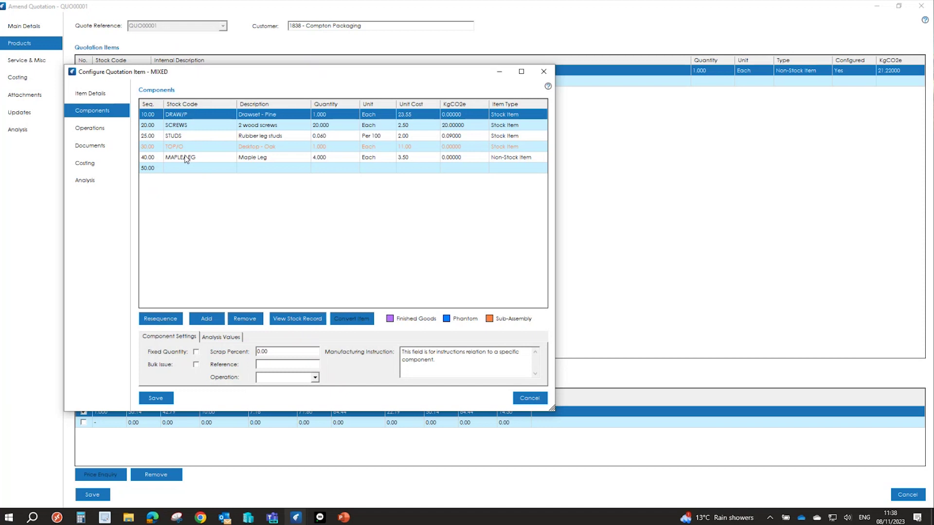
{"action": "left_click", "coordinate": [527, 398]}
{"action": "left_click", "coordinate": [510, 297]}
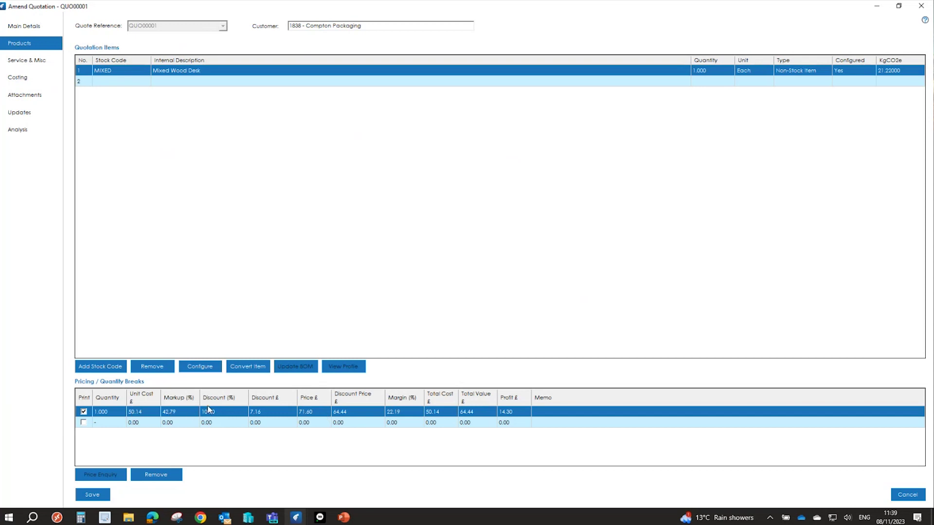
{"action": "left_click", "coordinate": [908, 494]}
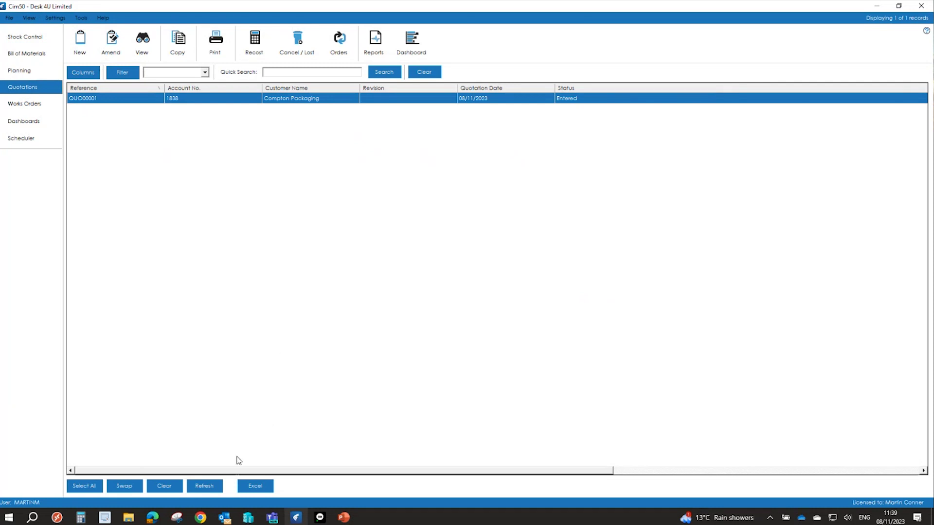
Switch to Cim50 Scheduler in the browser and bring WO0018's operations forward, with desk assembly starting 15 Nov 2023 and final inspection directly after it
{"action": "left_click", "coordinate": [201, 517]}
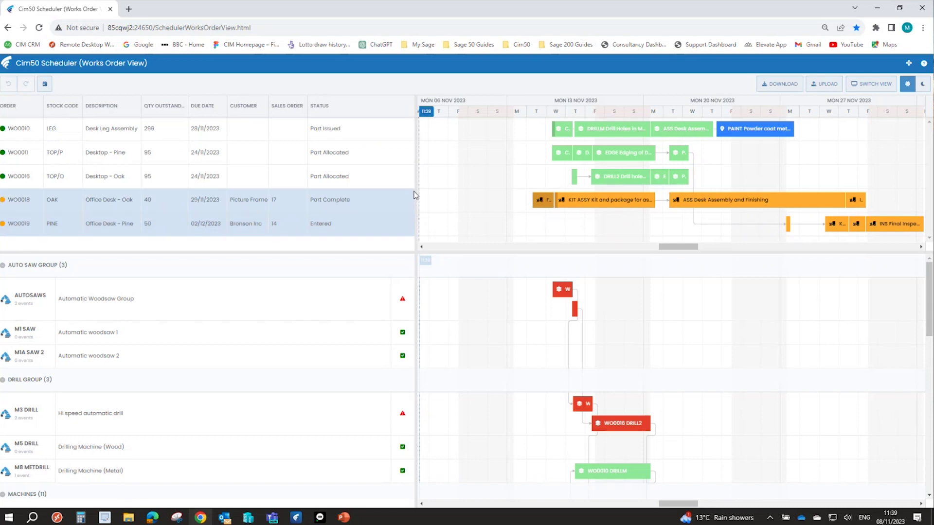
{"action": "mouse_move", "coordinate": [604, 210]}
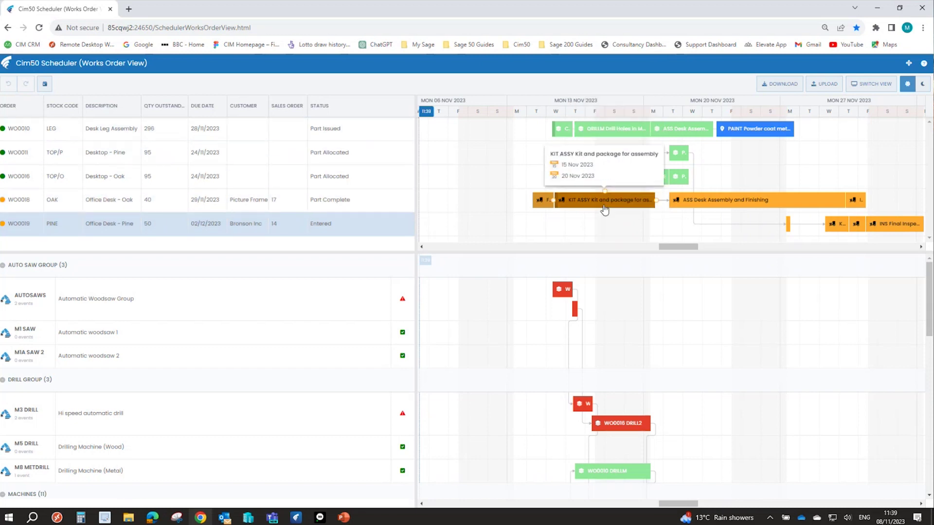
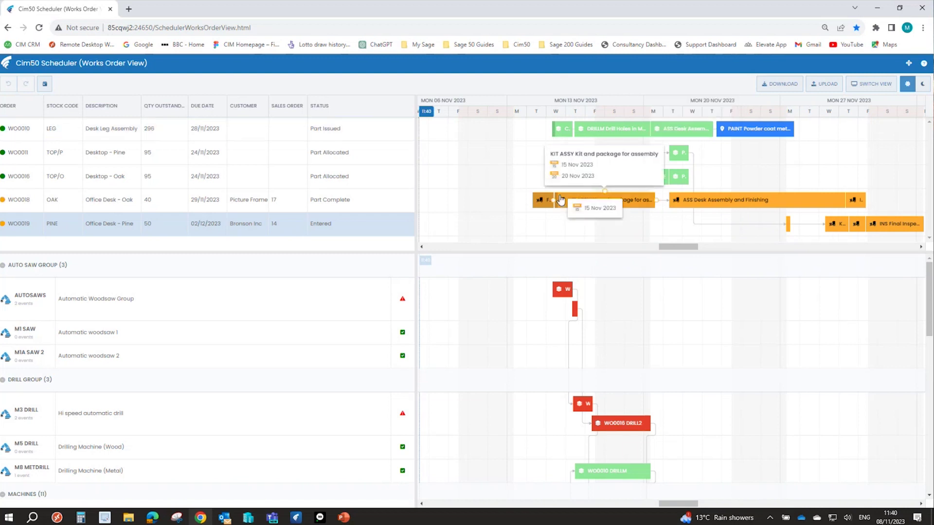
{"action": "left_click_drag", "start_coordinate": [544, 201], "coordinate": [436, 206]}
{"action": "left_click_drag", "start_coordinate": [592, 205], "coordinate": [480, 200]}
{"action": "left_click_drag", "start_coordinate": [720, 209], "coordinate": [582, 207]}
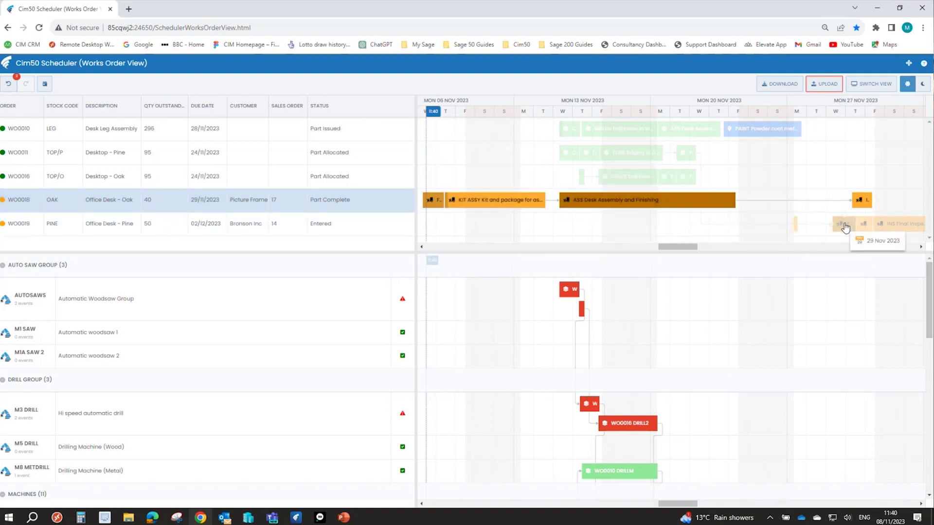
{"action": "left_click_drag", "start_coordinate": [859, 202], "coordinate": [742, 210]}
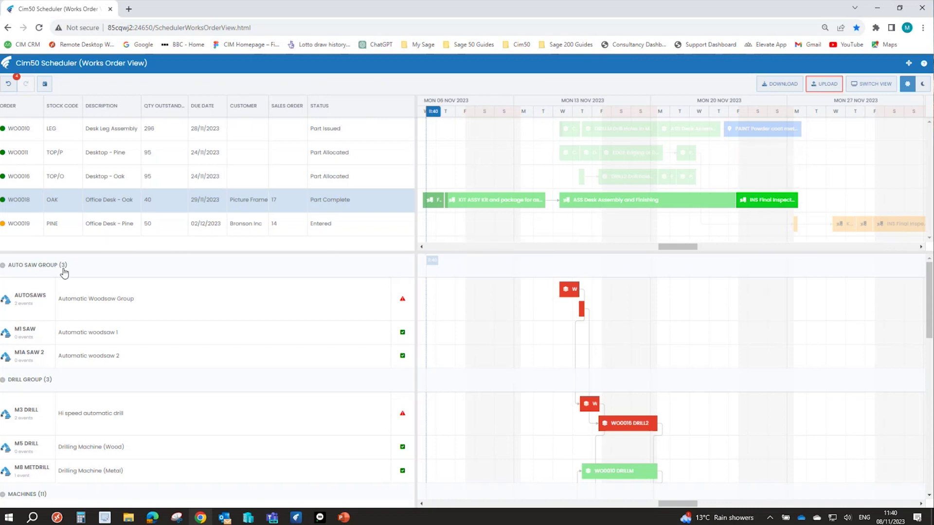
Reassign the two conflicting AUTOSAWS cutting operations, placing WO0016 CUT on M1 SAW and the other on M1A SAW 2
{"action": "left_click", "coordinate": [28, 282]}
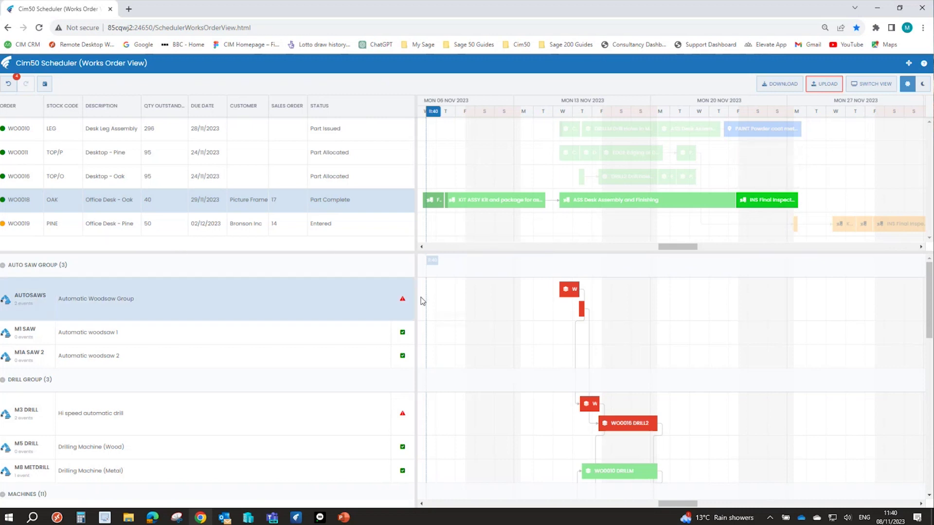
{"action": "left_click", "coordinate": [561, 286]}
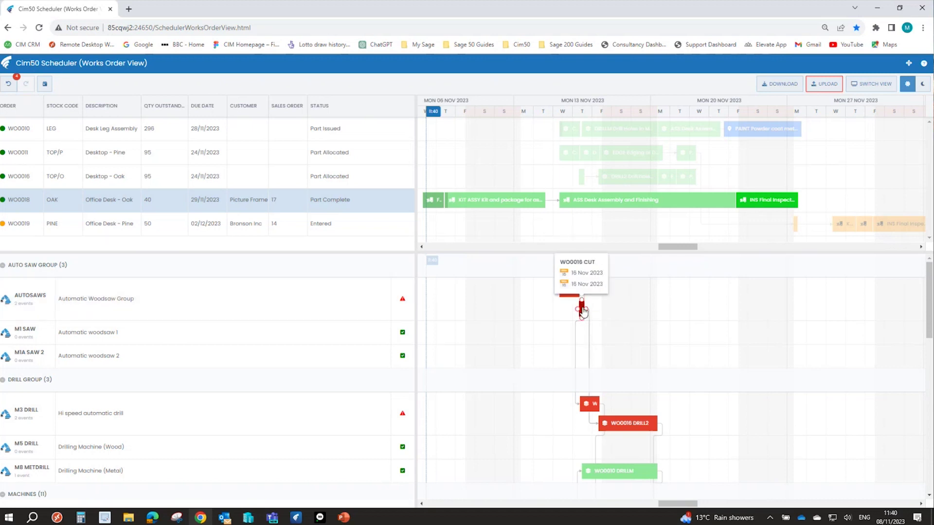
{"action": "left_click", "coordinate": [583, 311]}
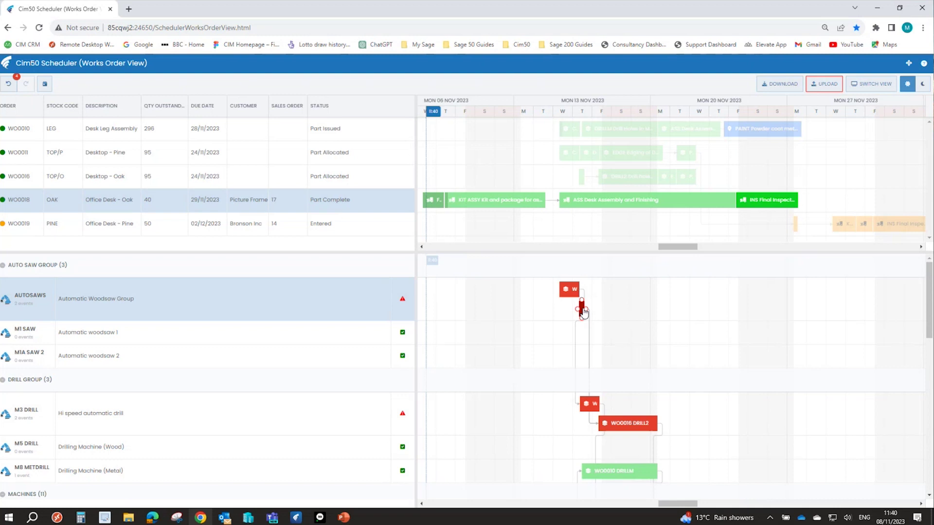
{"action": "left_click_drag", "start_coordinate": [583, 314], "coordinate": [557, 340]}
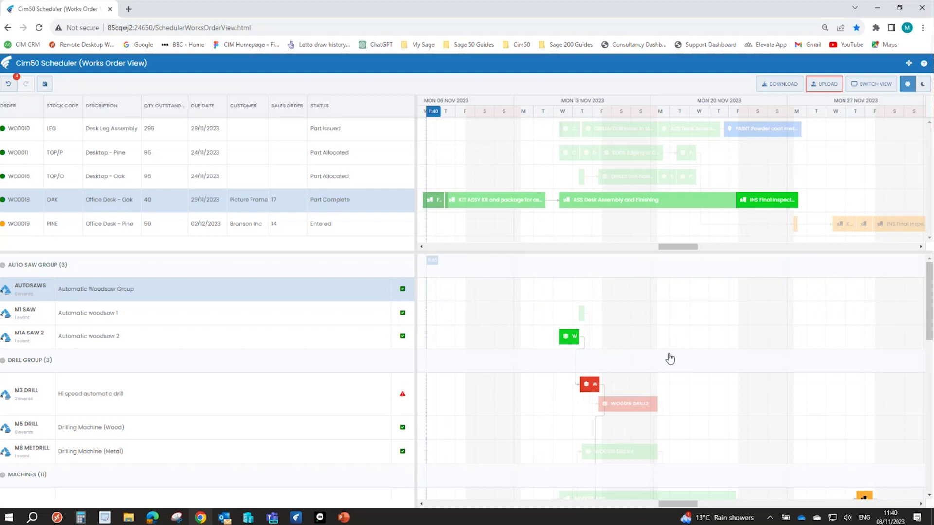
Move WO0016 DRILL2 from the overloaded M3 DRILL to M5 DRILL, keeping its dates
{"action": "scroll", "coordinate": [669, 356], "scroll_direction": "down", "scroll_amount": 2}
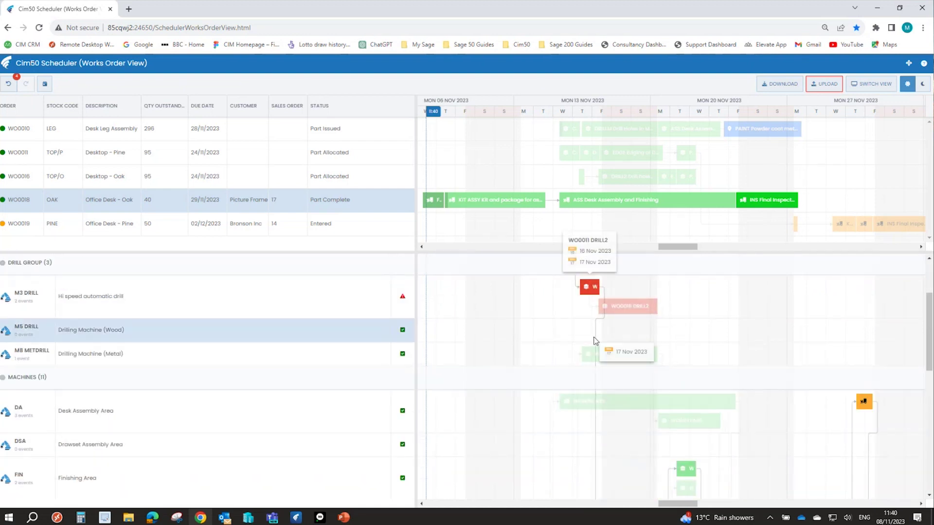
{"action": "left_click_drag", "start_coordinate": [619, 313], "coordinate": [619, 334]}
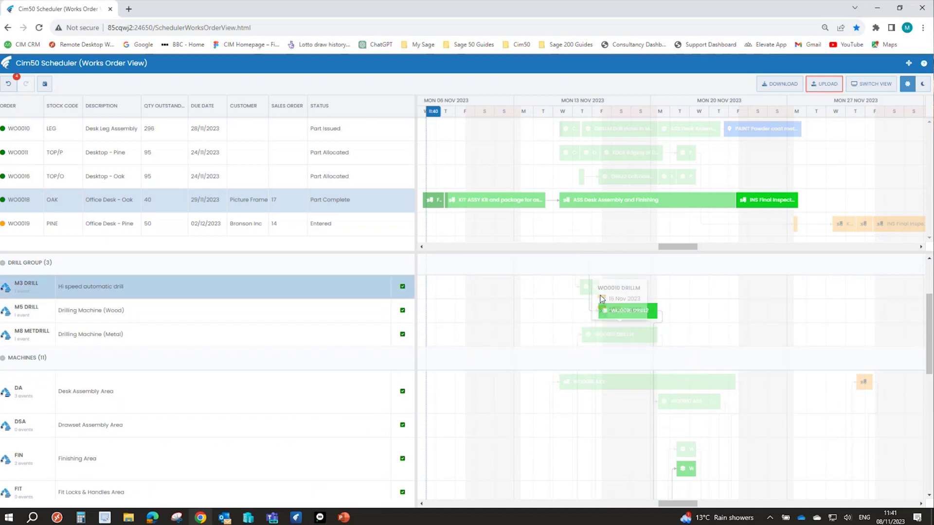
{"action": "mouse_move", "coordinate": [590, 288]}
{"action": "left_mouse_down"}
{"action": "mouse_move", "coordinate": [615, 314]}
{"action": "mouse_move", "coordinate": [593, 287]}
{"action": "left_mouse_up"}
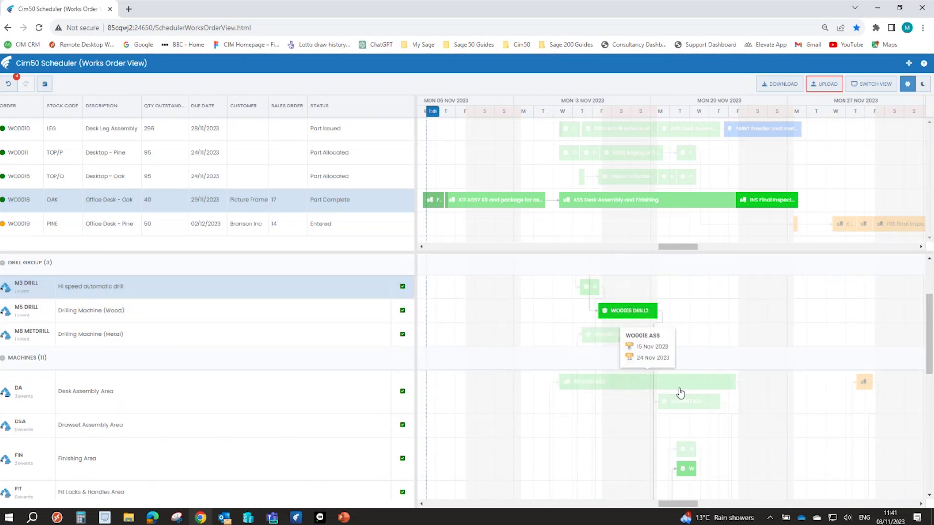
Move WO0016's edging operation on M6 EDGER slightly later so it no longer overlaps WO0011 EDGE
{"action": "scroll", "coordinate": [676, 378], "scroll_direction": "down", "scroll_amount": 3}
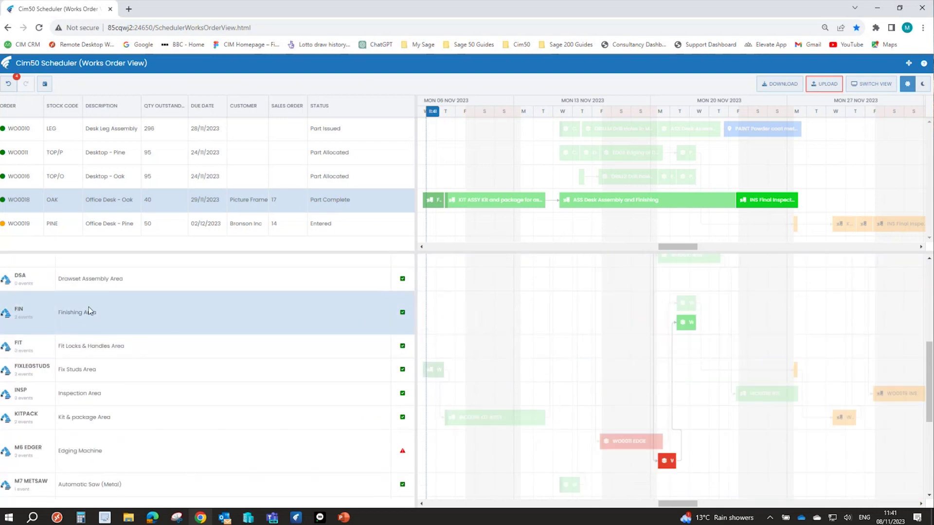
{"action": "left_click", "coordinate": [720, 314]}
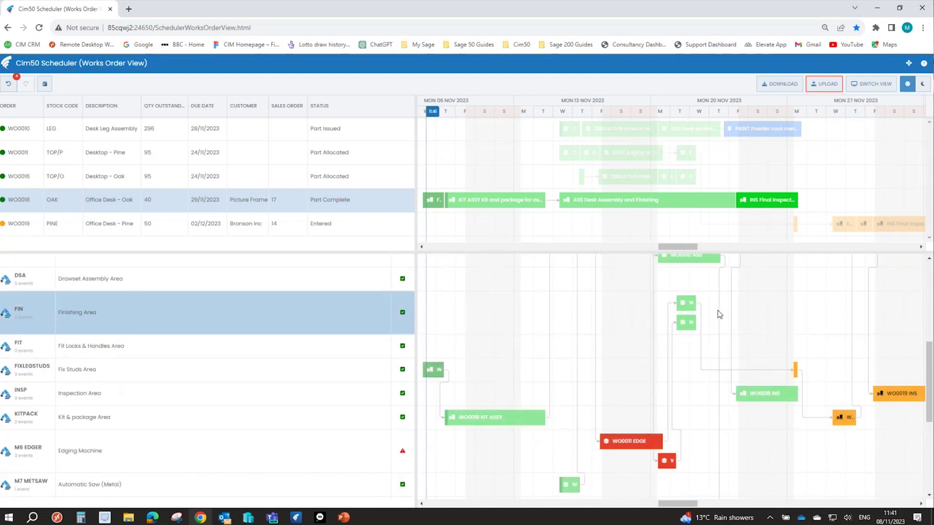
{"action": "mouse_move", "coordinate": [690, 325]}
{"action": "left_click_drag", "start_coordinate": [691, 326], "coordinate": [689, 310]}
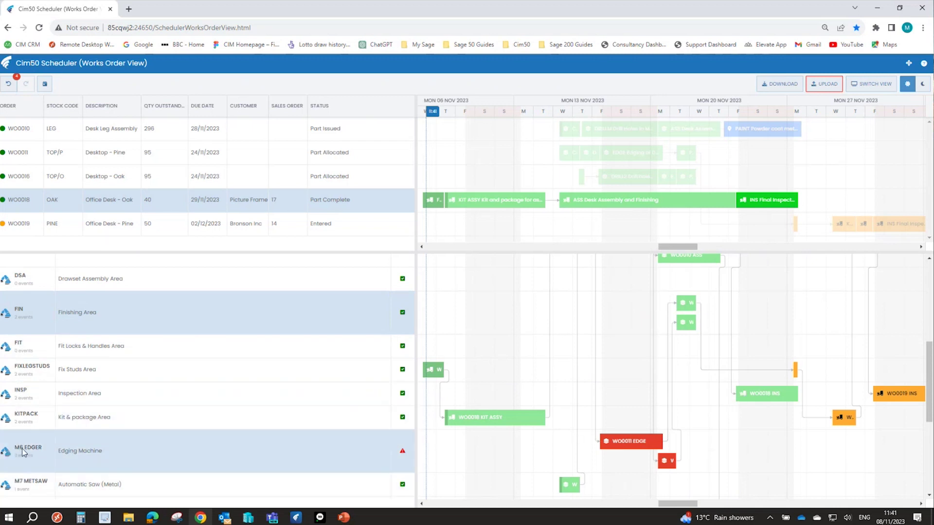
{"action": "left_click", "coordinate": [640, 441]}
{"action": "left_click", "coordinate": [673, 465]}
{"action": "left_click_drag", "start_coordinate": [675, 467], "coordinate": [686, 466]}
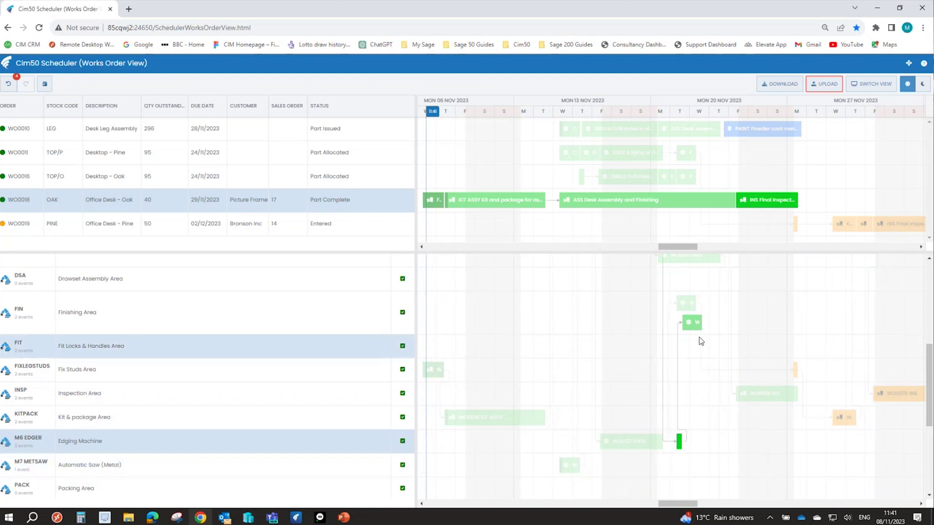
Check the work centres for remaining clashes and inspect WO0019's operations together with its linked works order WO0011
{"action": "mouse_move", "coordinate": [697, 327]}
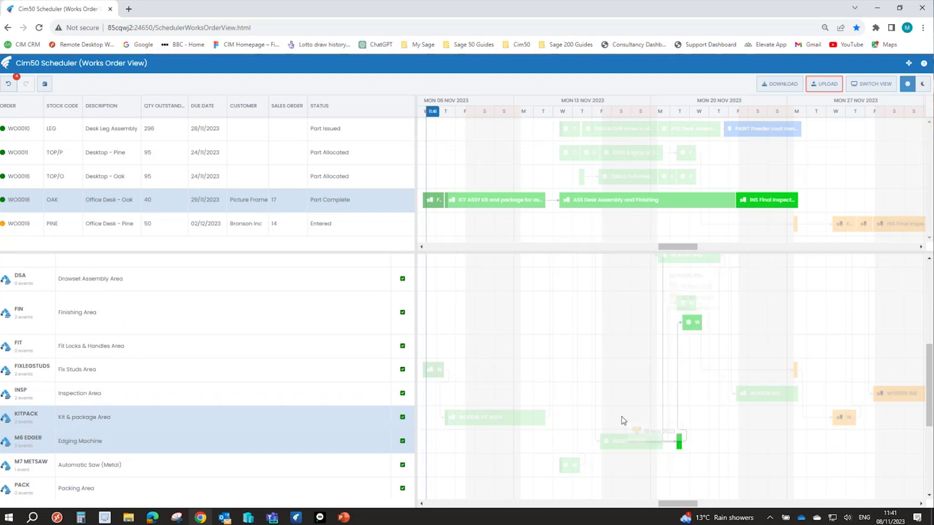
{"action": "scroll", "coordinate": [623, 417], "scroll_direction": "down", "scroll_amount": 4}
{"action": "scroll", "coordinate": [624, 418], "scroll_direction": "up", "scroll_amount": 6}
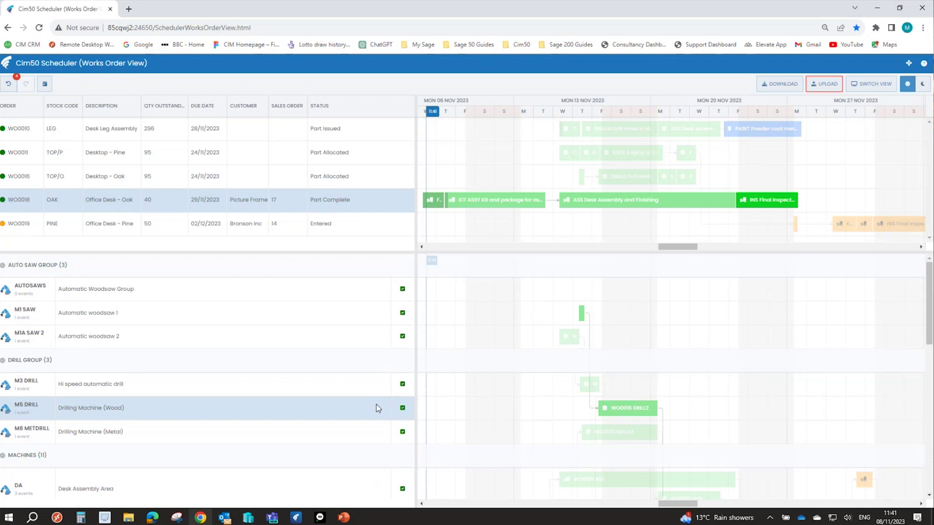
{"action": "left_click", "coordinate": [576, 224]}
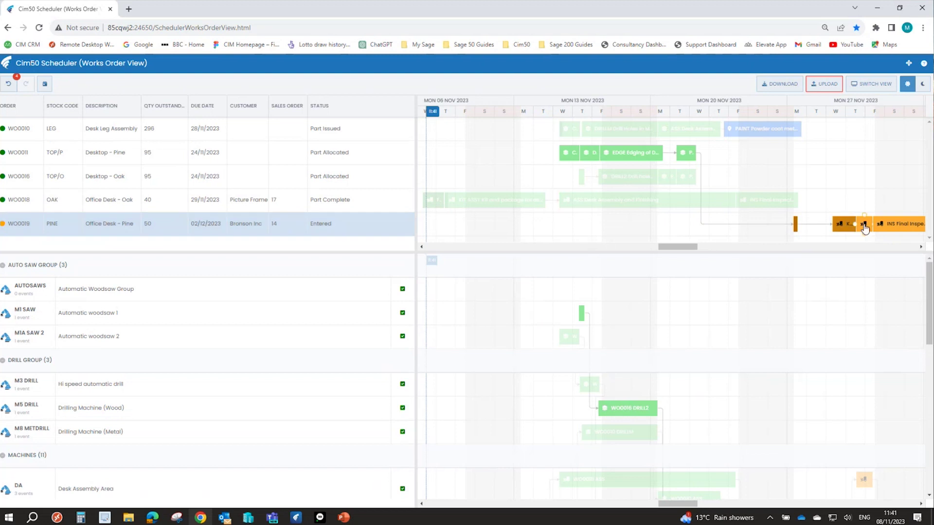
{"action": "mouse_move", "coordinate": [689, 155]}
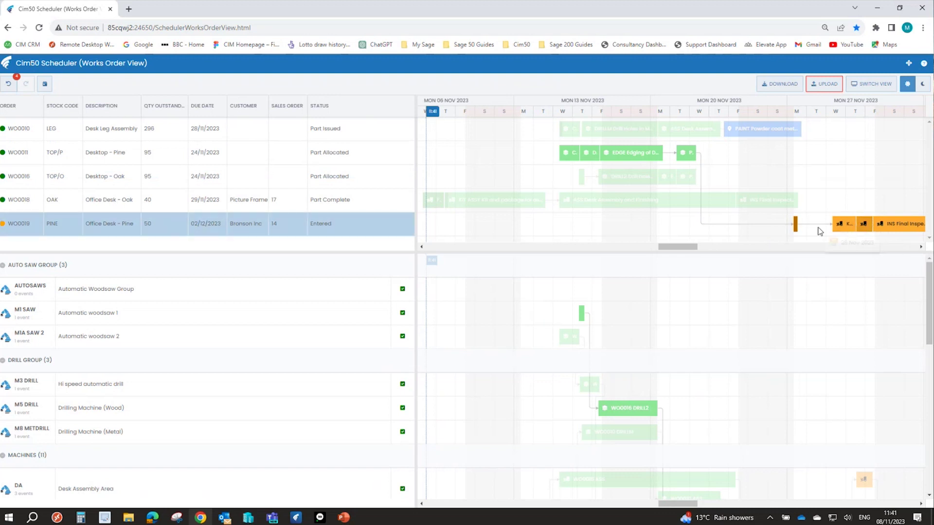
Bring WO0019's operations forward to begin on 22 November after WO0011, starting KIT ASSY on 23 November with assembly and final inspection following
{"action": "left_click_drag", "start_coordinate": [796, 225], "coordinate": [551, 232]}
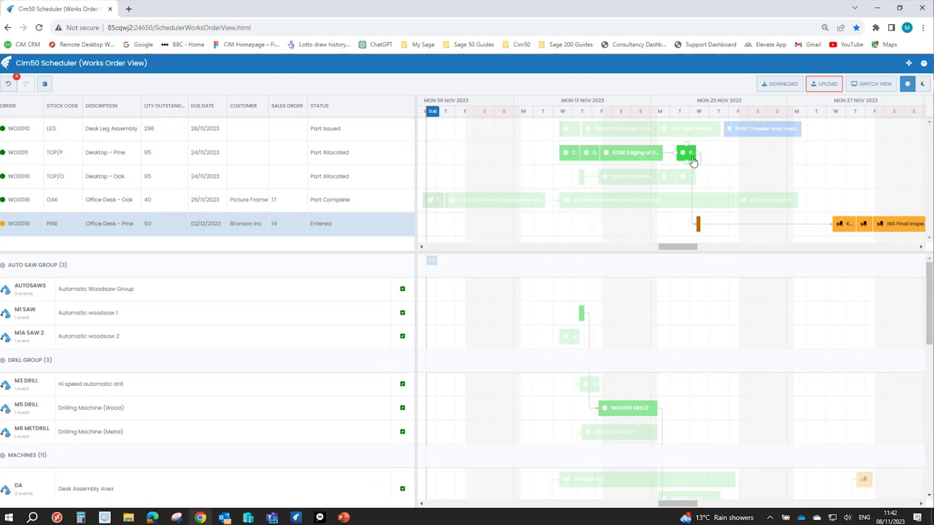
{"action": "left_click_drag", "start_coordinate": [848, 227], "coordinate": [721, 231]}
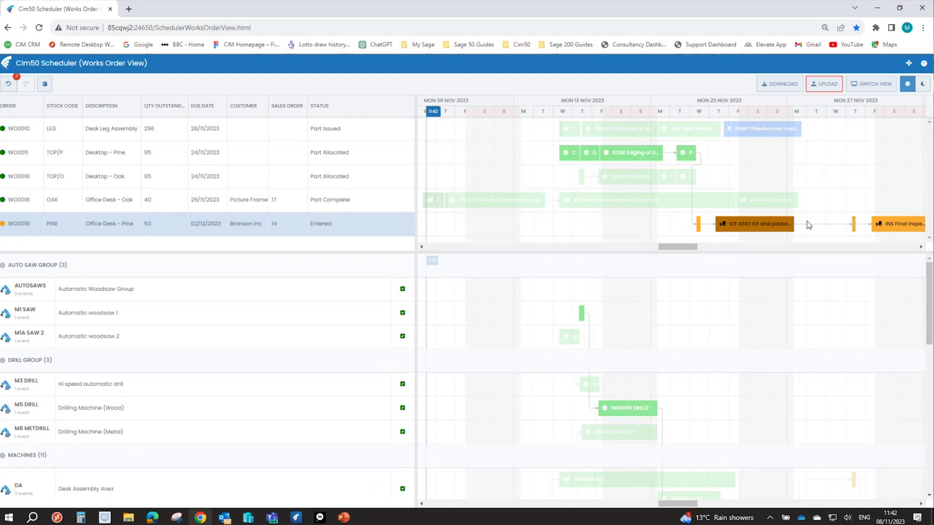
{"action": "left_click_drag", "start_coordinate": [852, 230], "coordinate": [800, 230]}
{"action": "left_click_drag", "start_coordinate": [889, 229], "coordinate": [816, 228]}
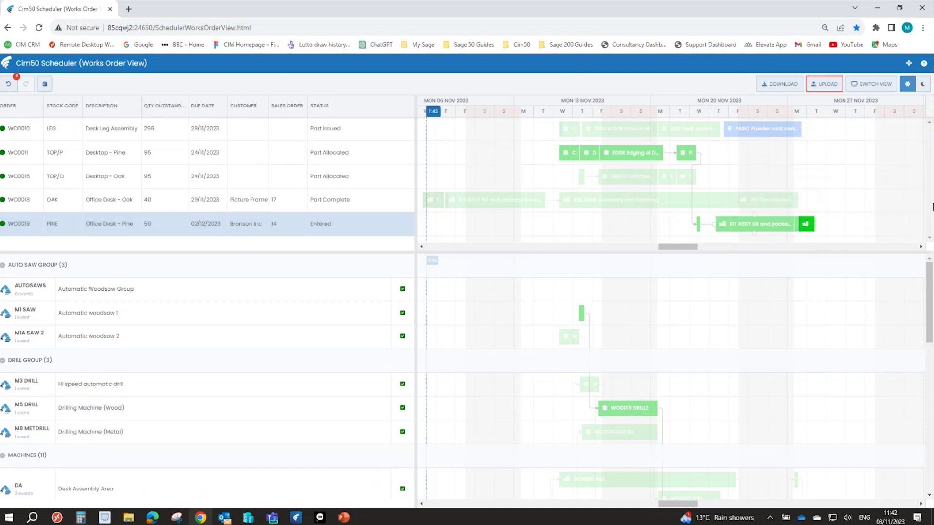
{"action": "left_click", "coordinate": [869, 194]}
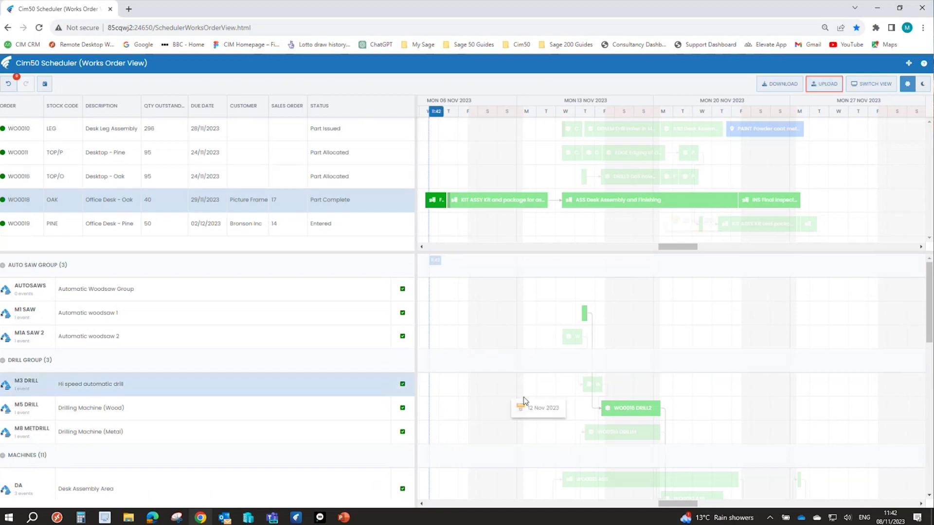
Switch to Cim50 stock control, start a new despatch delivery note and display the lines of the first listed sales order
{"action": "left_click", "coordinate": [296, 518]}
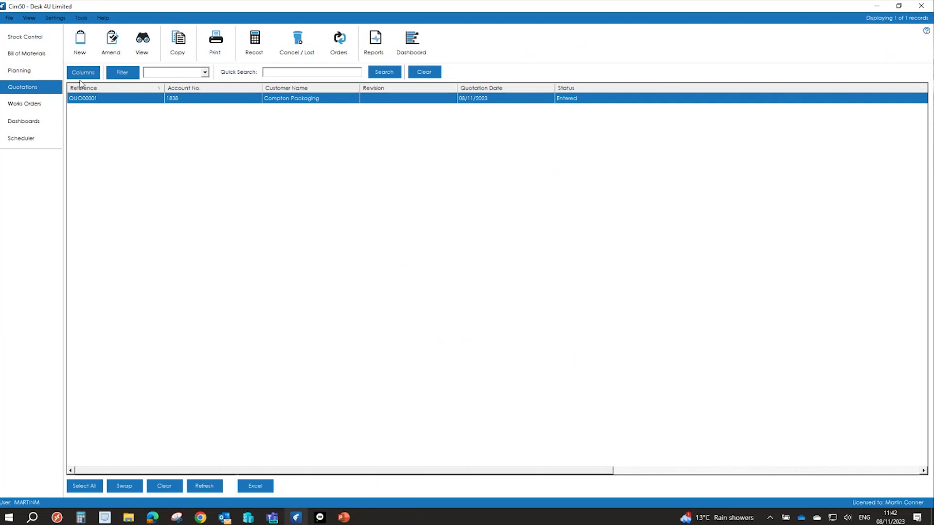
{"action": "left_click", "coordinate": [21, 43]}
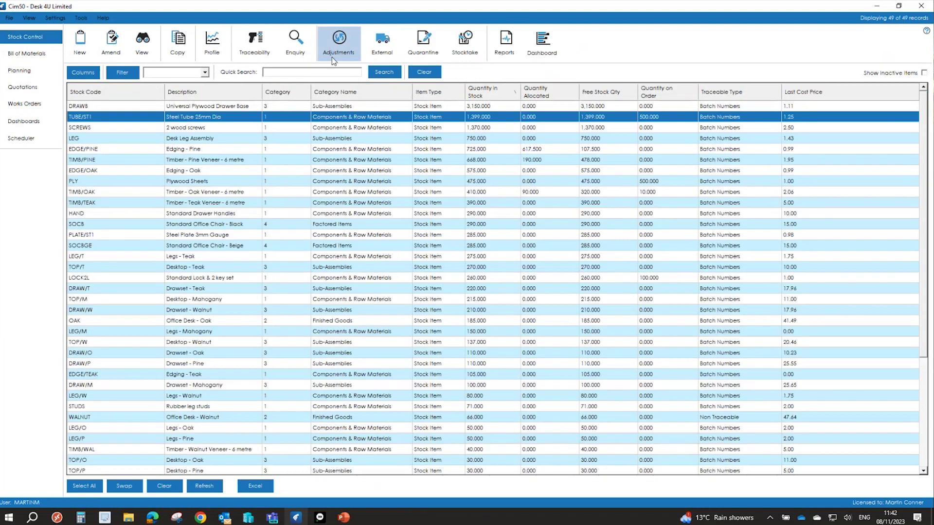
{"action": "left_click", "coordinate": [381, 55]}
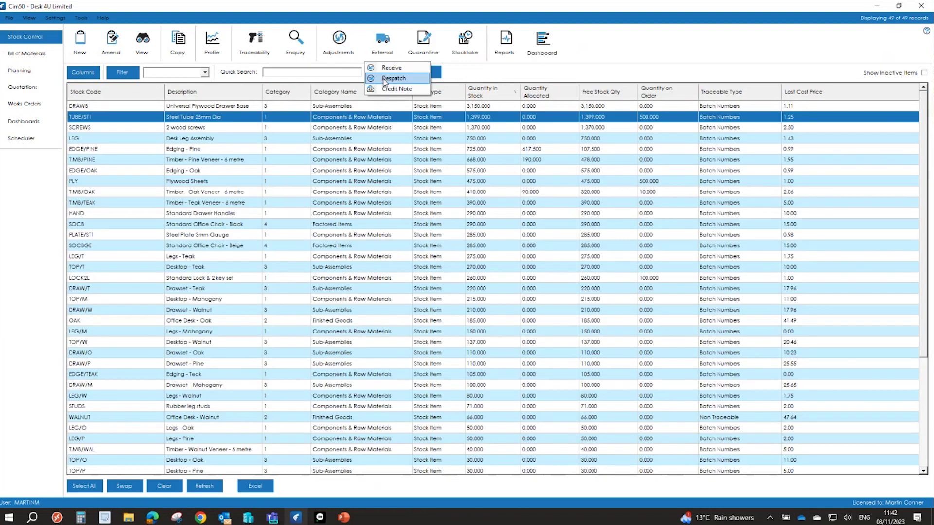
{"action": "left_click", "coordinate": [387, 78]}
{"action": "left_click", "coordinate": [86, 30]}
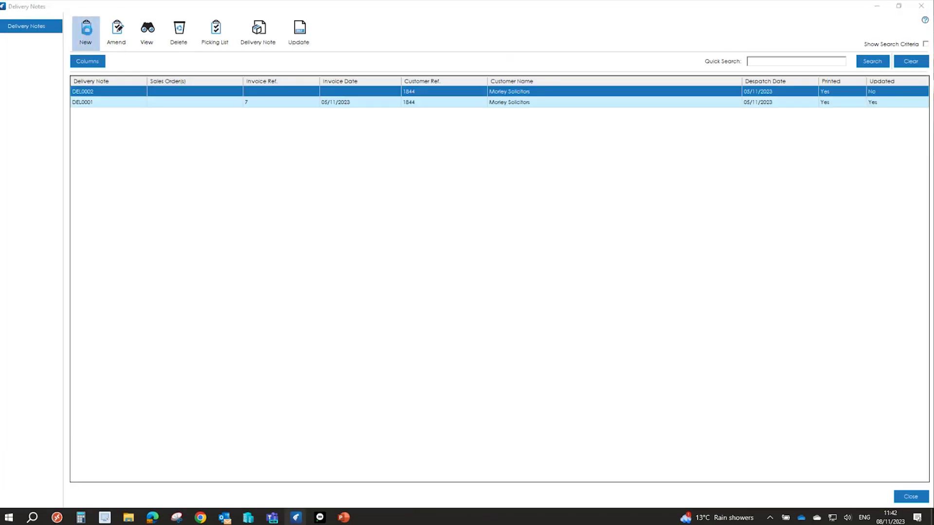
{"action": "left_click", "coordinate": [309, 129]}
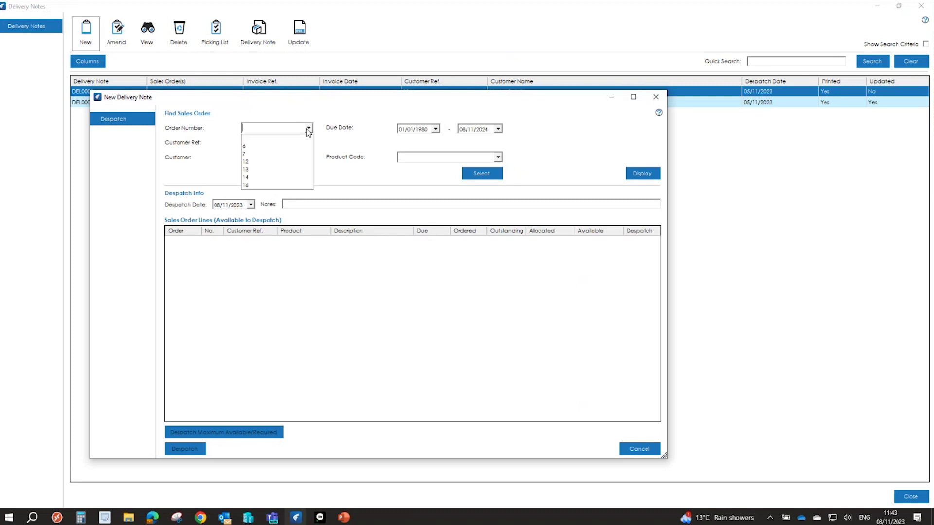
{"action": "left_click", "coordinate": [274, 146]}
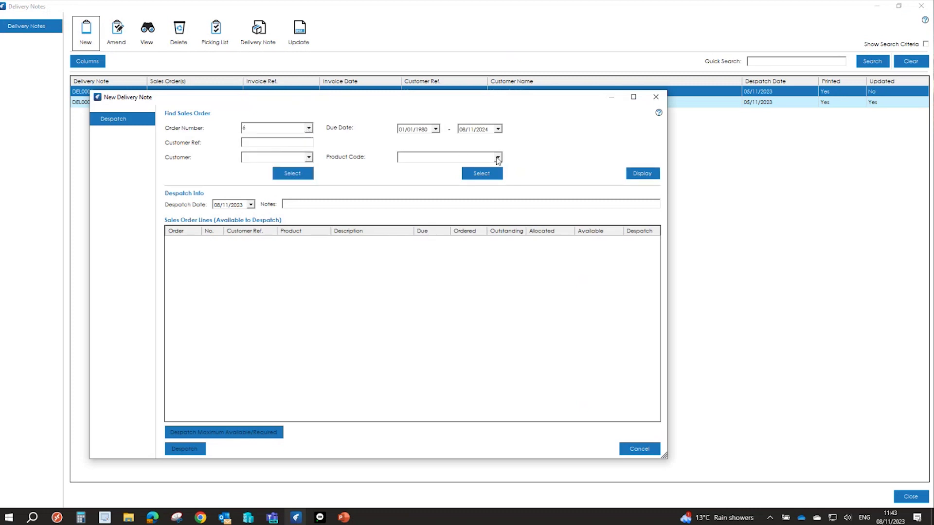
{"action": "left_click", "coordinate": [640, 174]}
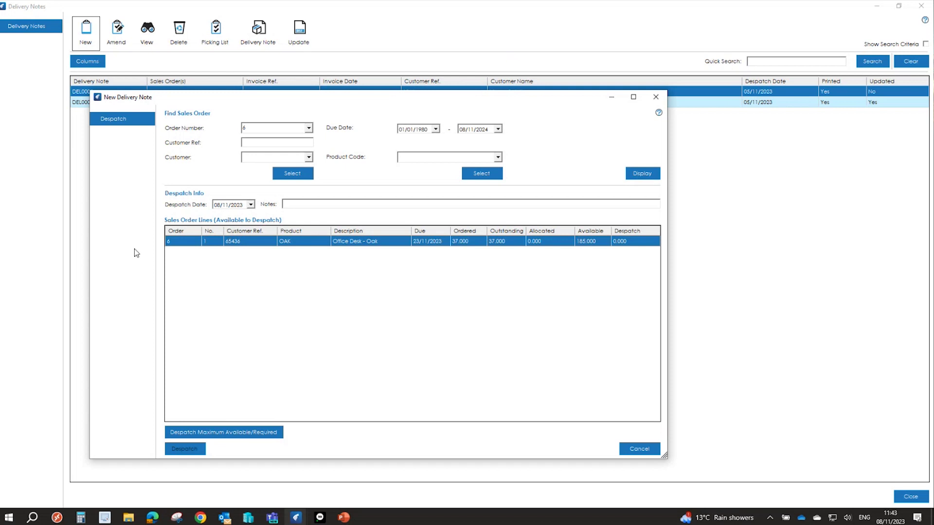
Despatch 37 of the OAK line, allocating the full quantity from batch 7637467
{"action": "left_click", "coordinate": [625, 242]}
{"action": "type", "text": "37"}
{"action": "key", "text": "Return"}
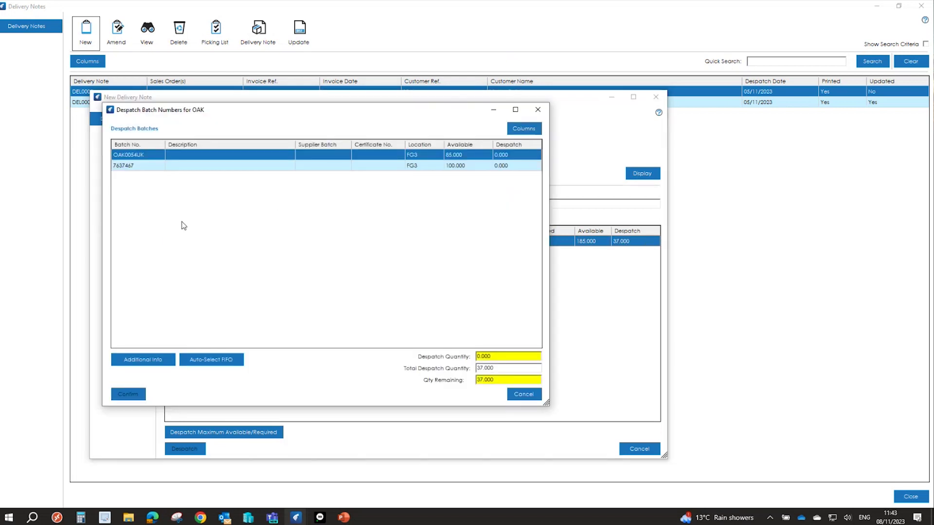
{"action": "left_click", "coordinate": [131, 163]}
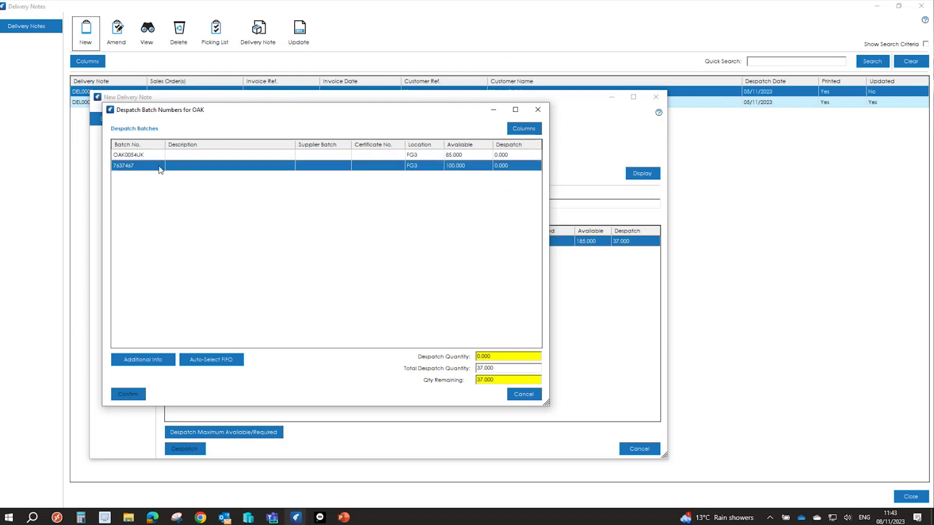
{"action": "left_click", "coordinate": [503, 166]}
{"action": "type", "text": "37"}
{"action": "key", "text": "Return"}
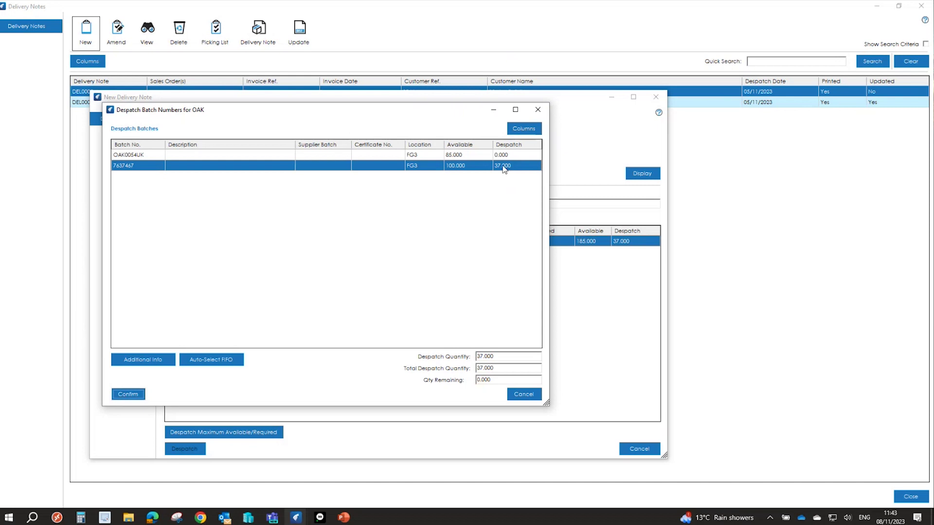
{"action": "left_click", "coordinate": [120, 395]}
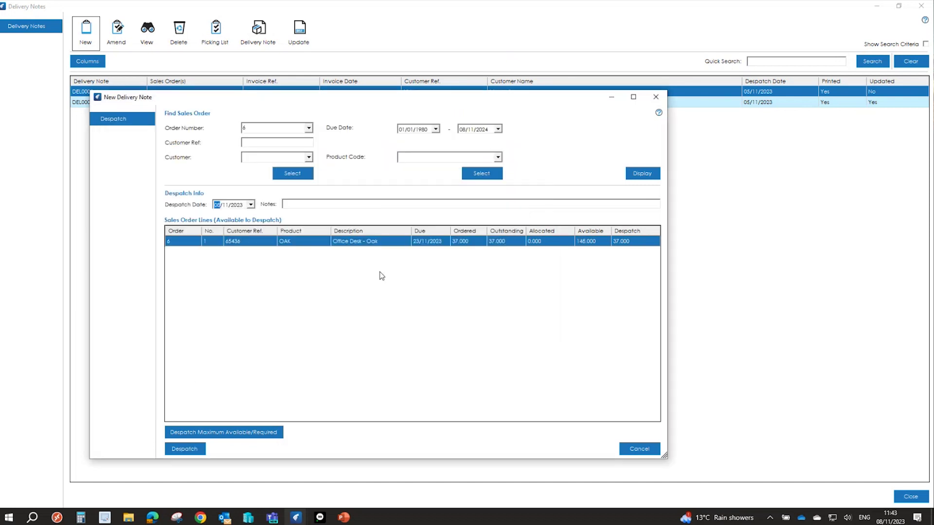
{"action": "left_click", "coordinate": [184, 449]}
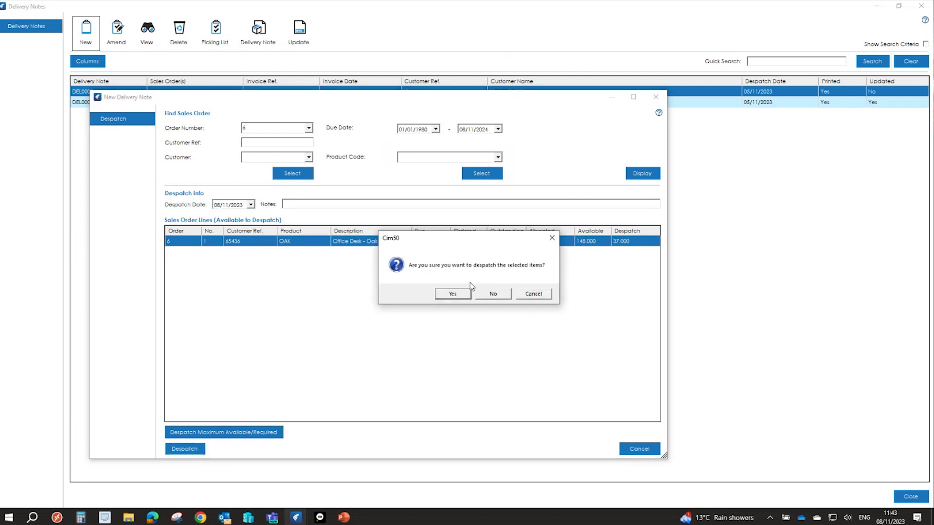
{"action": "left_click", "coordinate": [457, 293]}
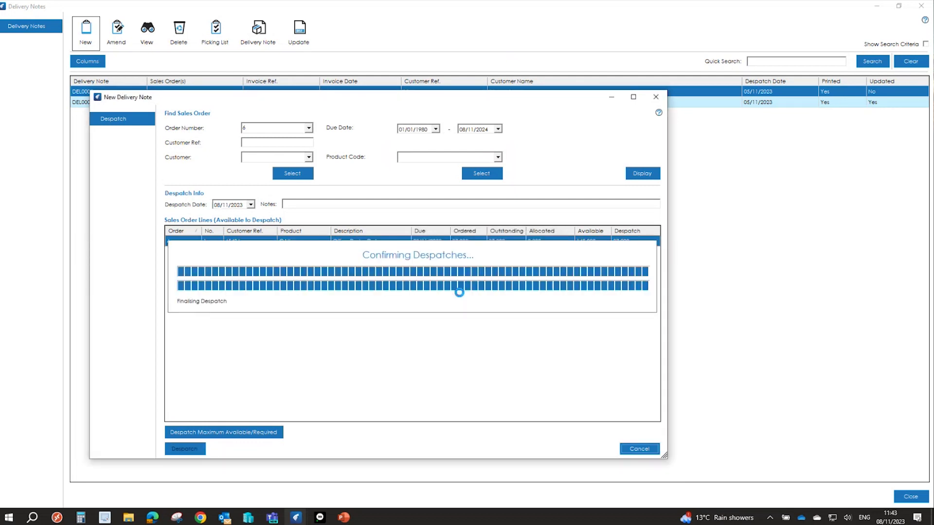
Review delivery note DEL0003's details and its OAK batch allocation in amend mode, leaving without saving
{"action": "left_click", "coordinate": [96, 93]}
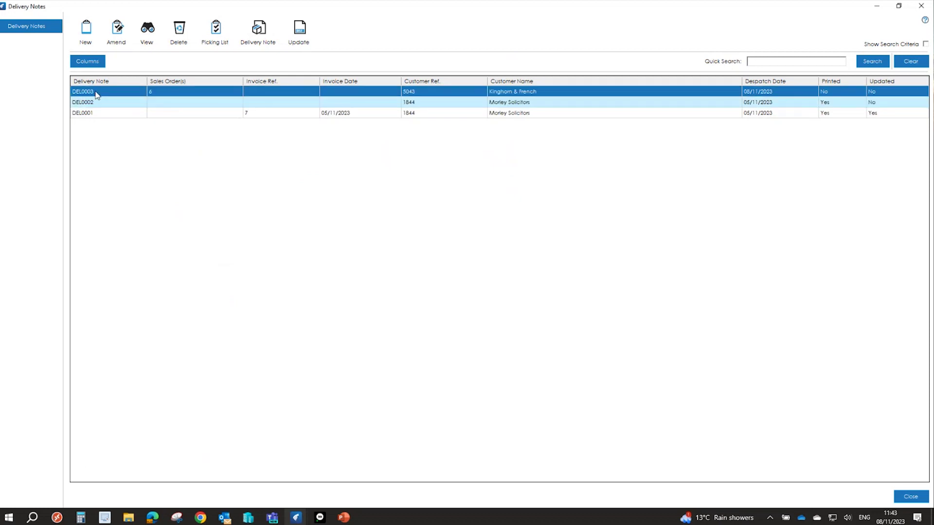
{"action": "left_click", "coordinate": [120, 40]}
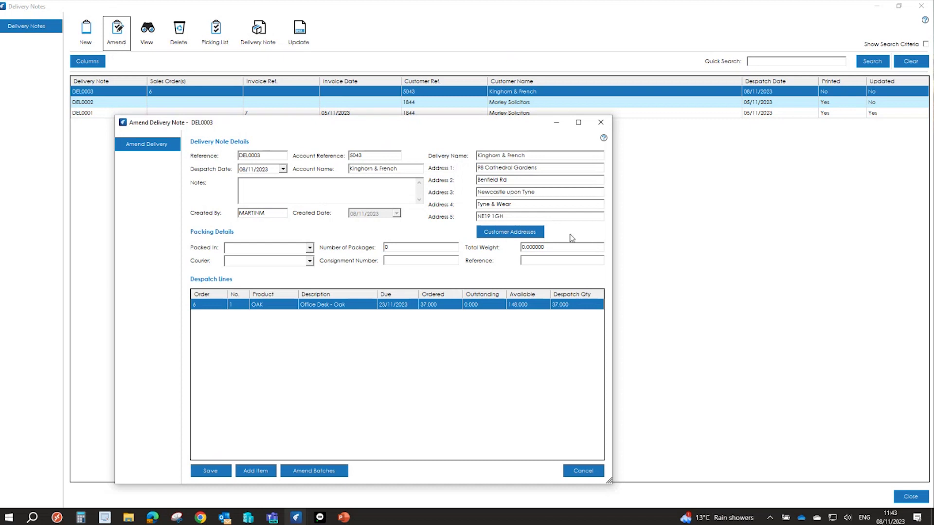
{"action": "left_click", "coordinate": [560, 308]}
{"action": "left_click", "coordinate": [314, 470]}
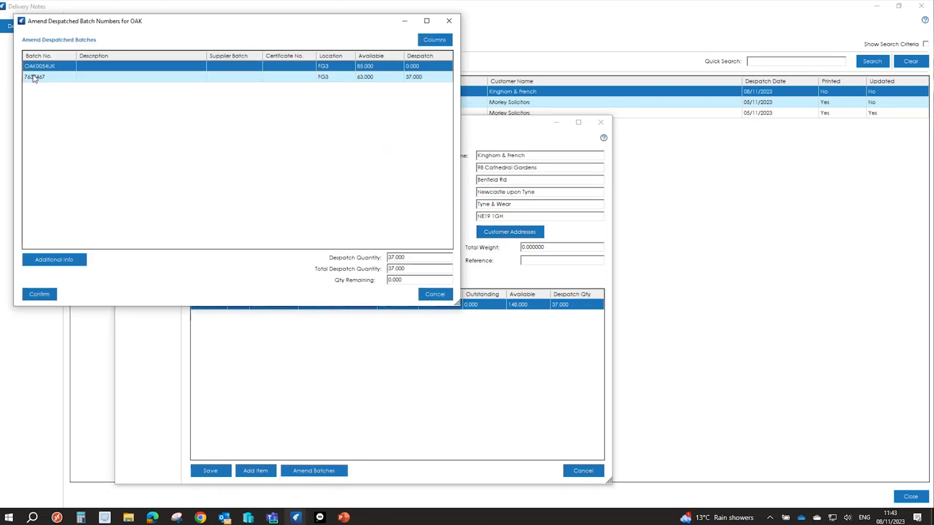
{"action": "left_click", "coordinate": [435, 294]}
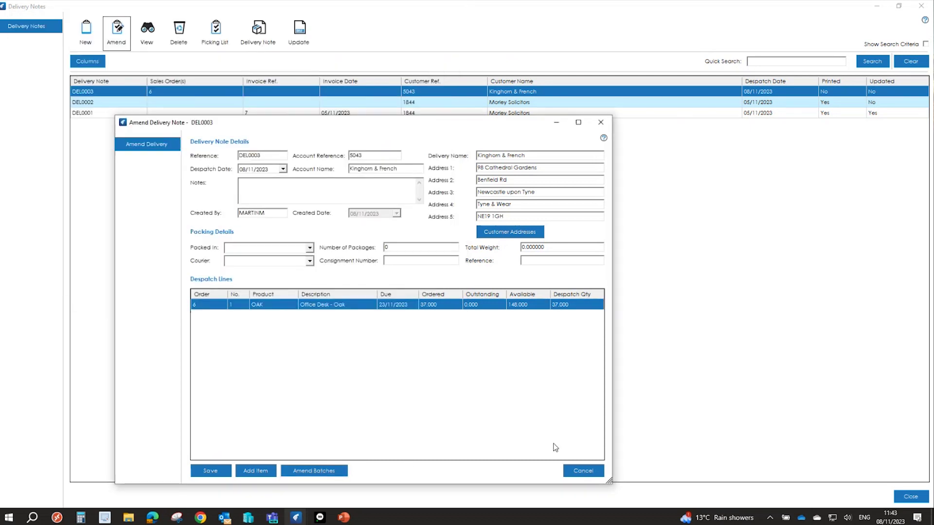
{"action": "left_click", "coordinate": [578, 476]}
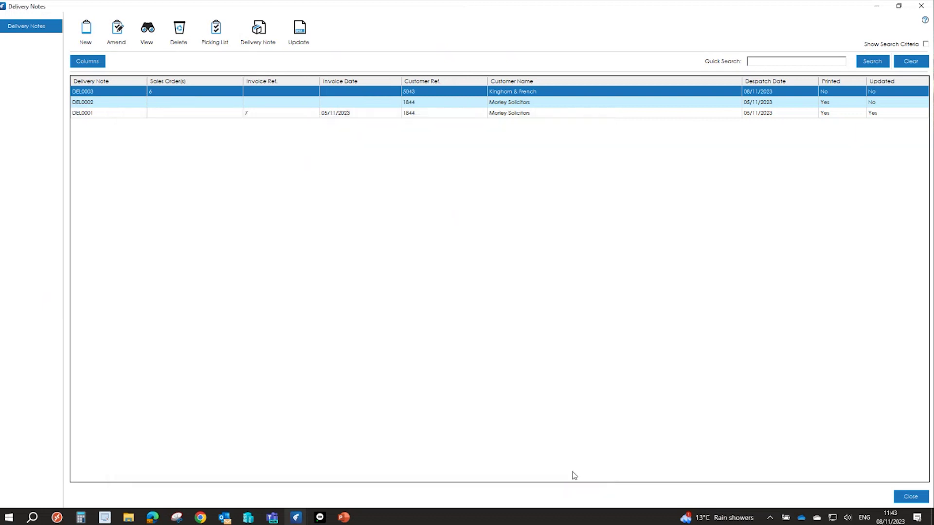
Preview the picking list for delivery note DEL0003 and close it
{"action": "left_click", "coordinate": [205, 42]}
{"action": "left_click", "coordinate": [96, 53]}
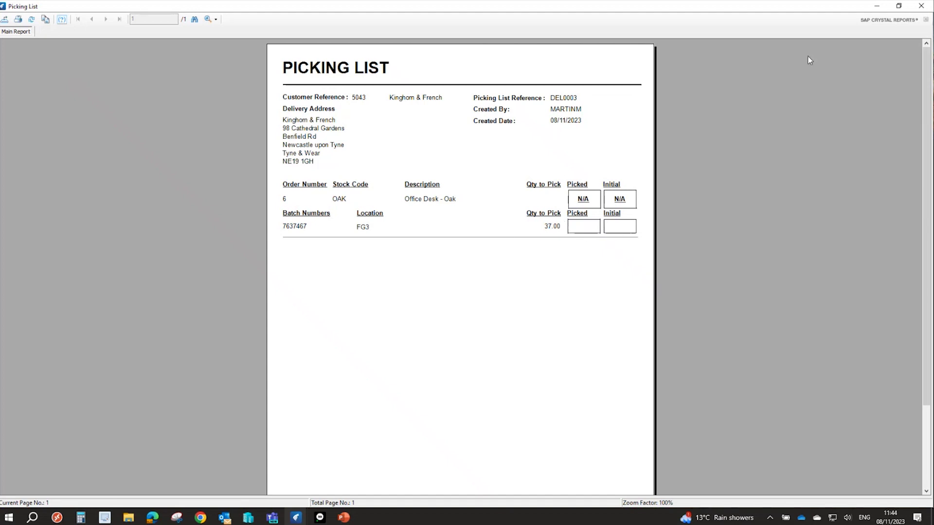
{"action": "left_click", "coordinate": [920, 11]}
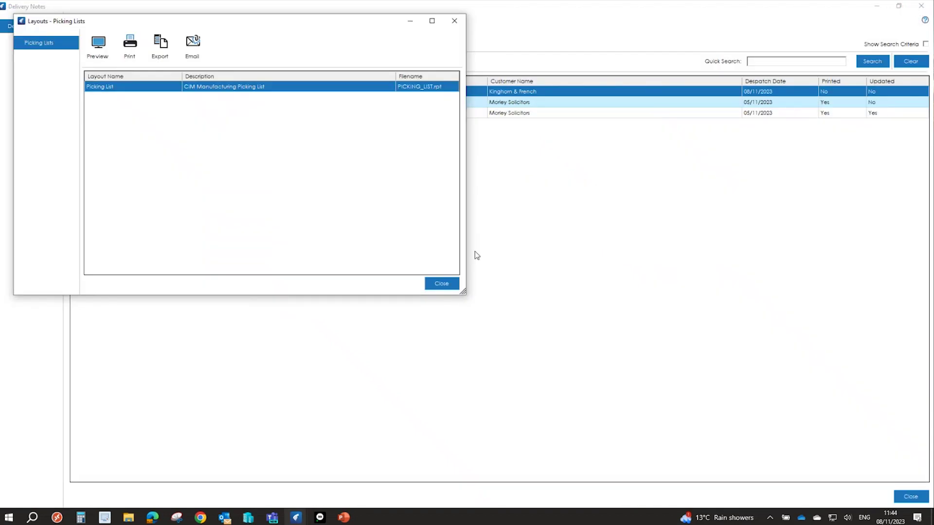
{"action": "left_click", "coordinate": [441, 284]}
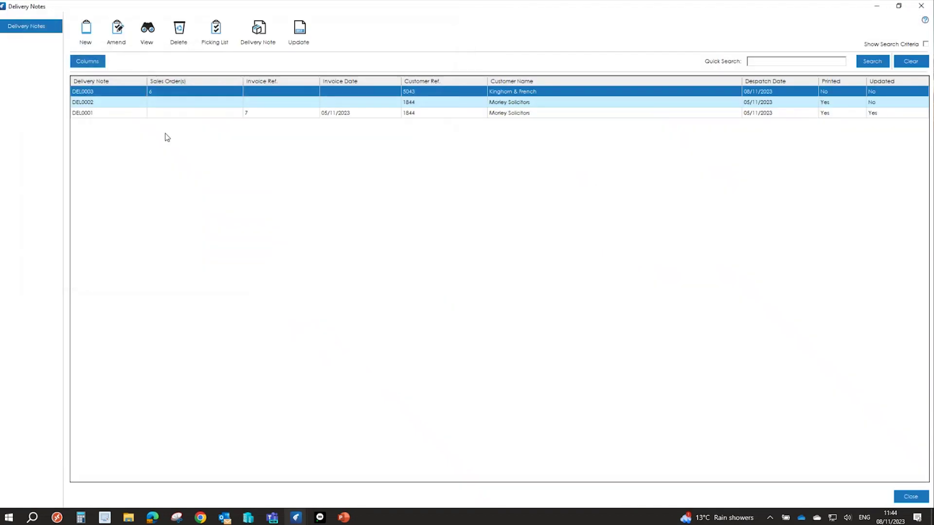
Enter DEL0003's additional delivery info: packed in Box, 5 packages, total weight 100, courier 1st Express, consignment number 74747
{"action": "left_click", "coordinate": [258, 30]}
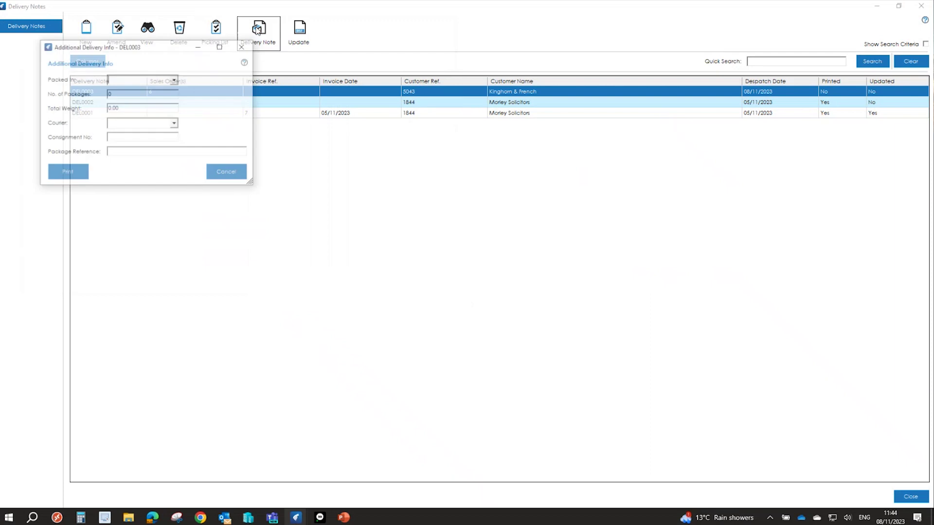
{"action": "left_click", "coordinate": [175, 78]}
{"action": "left_click", "coordinate": [148, 97]}
{"action": "key", "text": "Tab"}
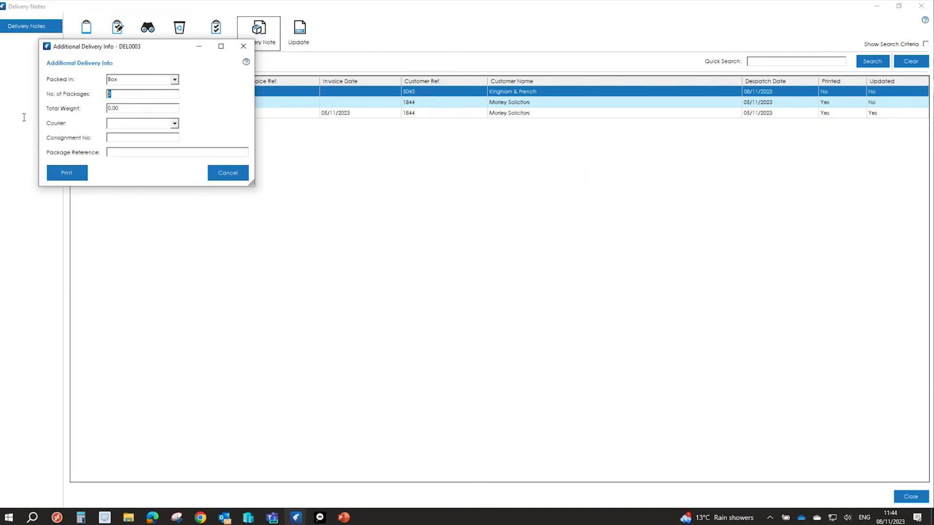
{"action": "type", "text": "5"}
{"action": "key", "text": "Tab"}
{"action": "type", "text": "100"}
{"action": "key", "text": "Tab"}
{"action": "left_click", "coordinate": [174, 123]}
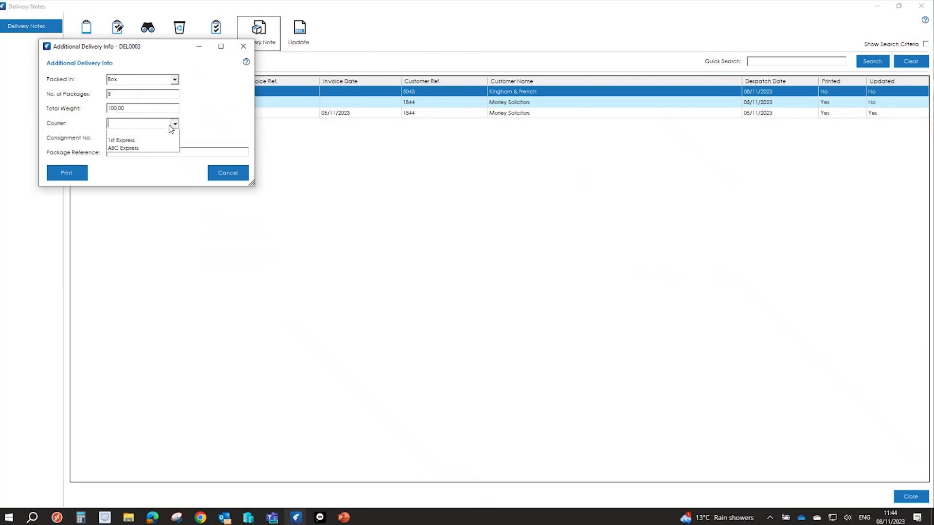
{"action": "left_click", "coordinate": [141, 140]}
{"action": "left_click", "coordinate": [137, 137]}
{"action": "type", "text": "74747"}
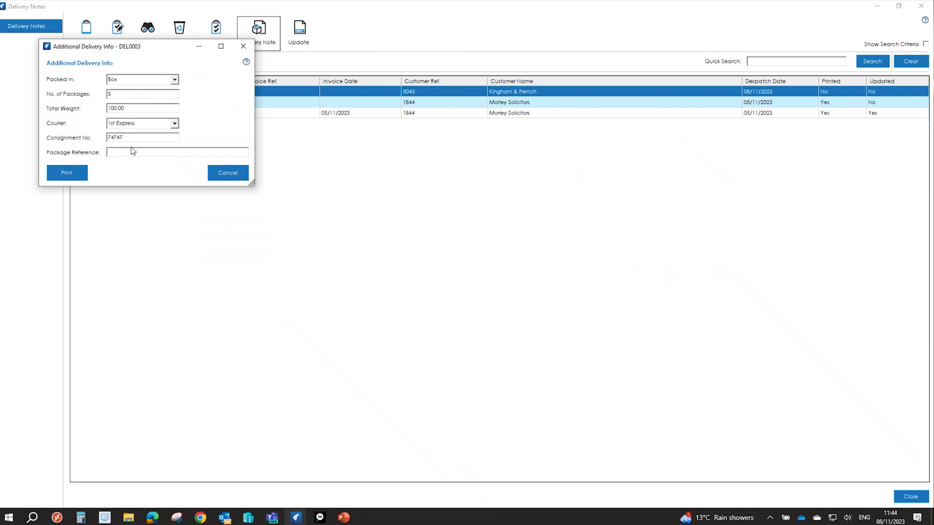
Produce a preview of DEL0003 with the DELIVERY_NOTE.rpt layout, check its batch and remaining quantity, and return to the delivery notes list
{"action": "left_click", "coordinate": [71, 172]}
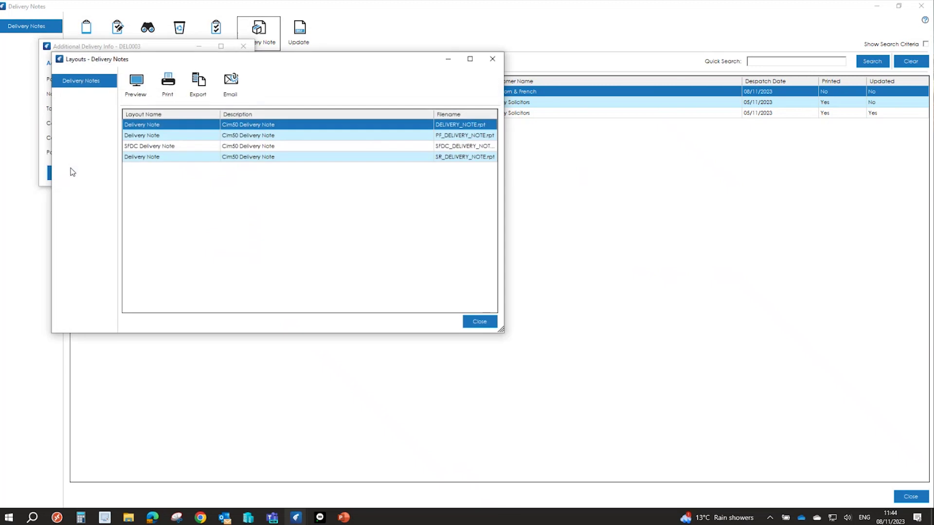
{"action": "left_click", "coordinate": [138, 94]}
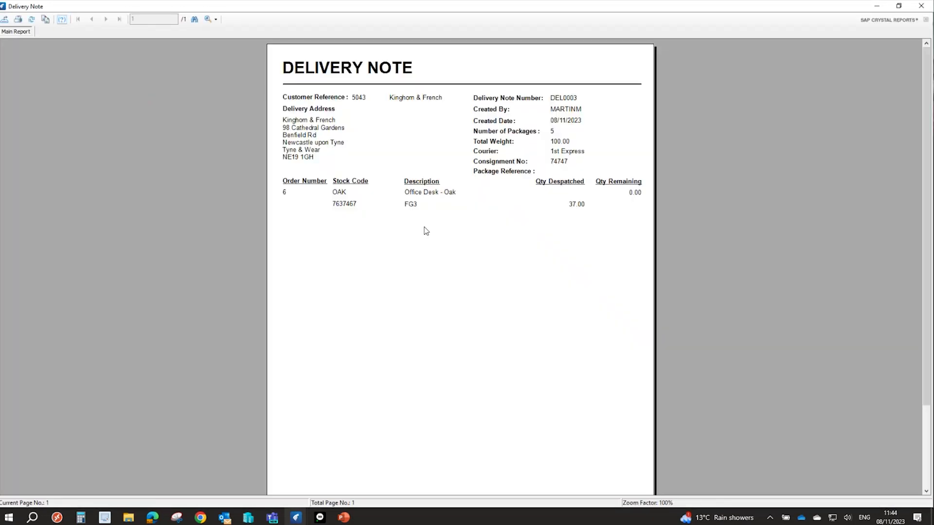
{"action": "left_click", "coordinate": [343, 208]}
{"action": "left_click", "coordinate": [633, 193]}
{"action": "left_click", "coordinate": [921, 6]}
{"action": "left_click", "coordinate": [480, 322]}
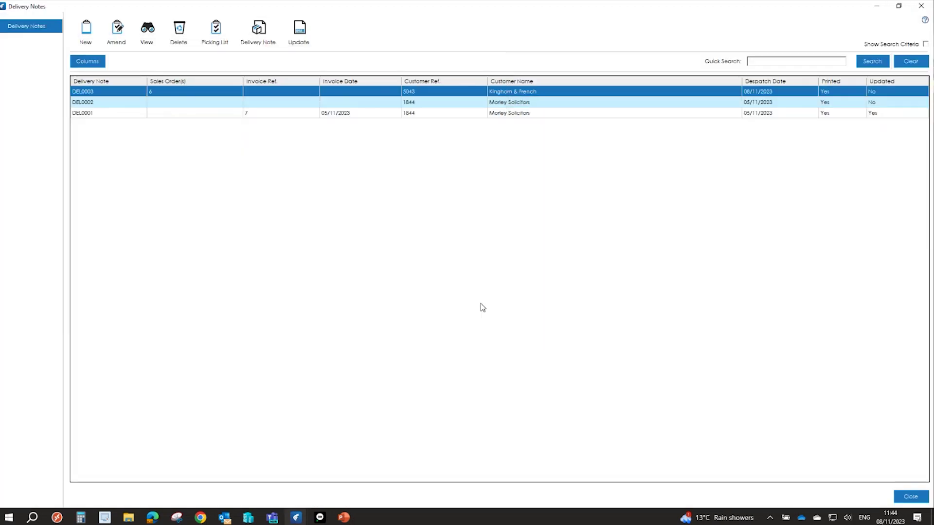
Update only delivery note DEL0003 to an invoice dated 08/11/2023
{"action": "left_click", "coordinate": [305, 46]}
{"action": "left_click", "coordinate": [157, 179]}
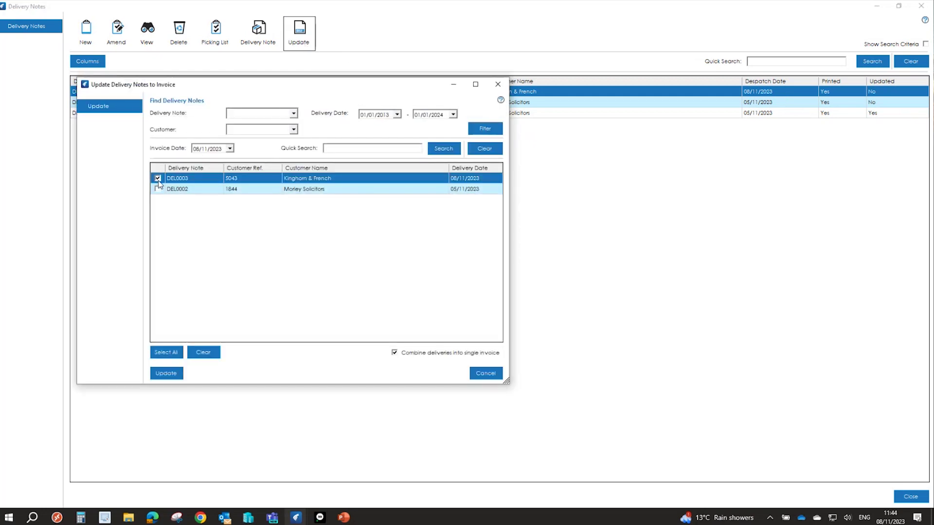
{"action": "left_click", "coordinate": [166, 373]}
{"action": "left_click", "coordinate": [461, 294]}
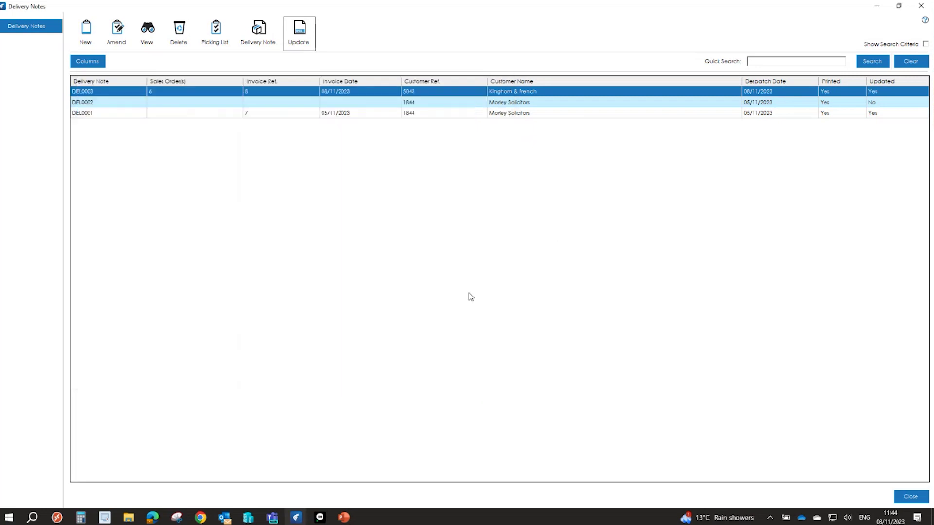
Switch to Sage 50 and check the despatch status of sales order 6 for Kinghorn & French
{"action": "left_click", "coordinate": [320, 517]}
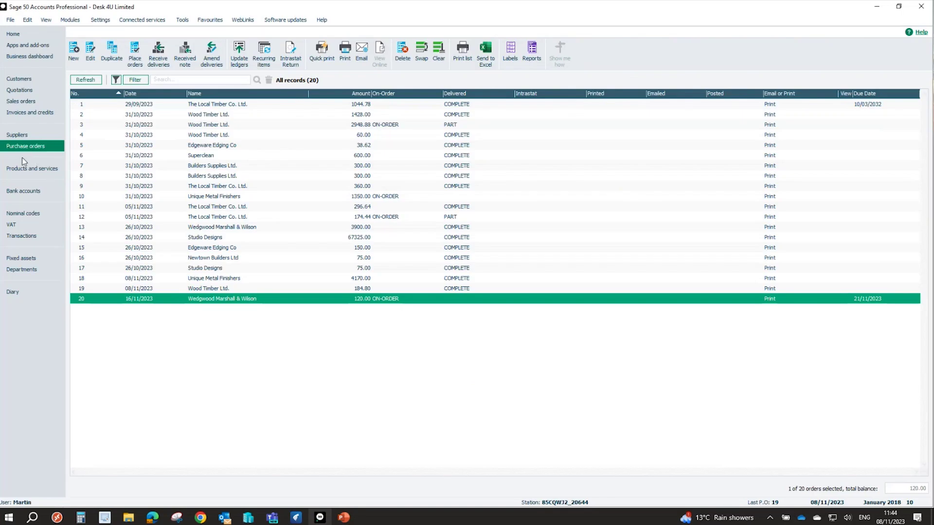
{"action": "left_click", "coordinate": [26, 103]}
{"action": "left_click", "coordinate": [100, 156]}
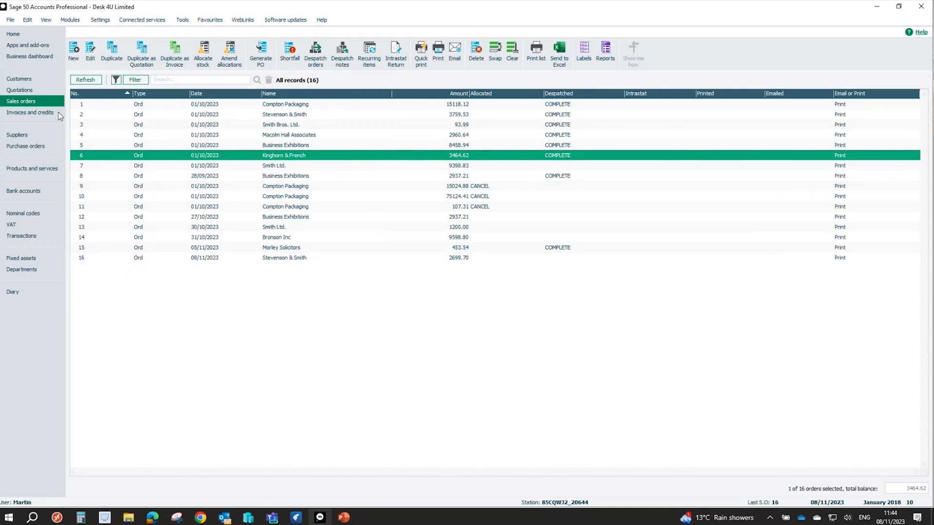
Open Kinghorn & French's invoice 8 in Sage 50, check its sales order and delivery note reference and product line, and close it
{"action": "left_click", "coordinate": [29, 117]}
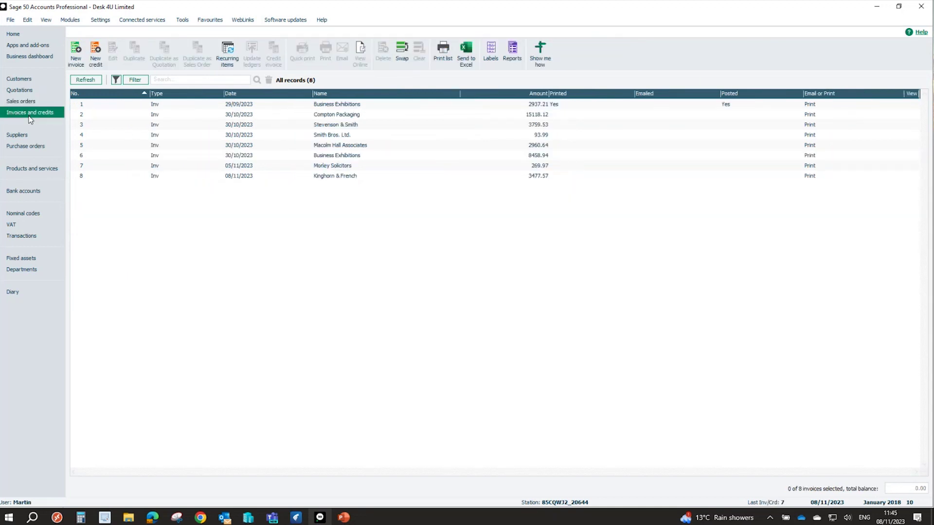
{"action": "left_click", "coordinate": [82, 176]}
{"action": "double_click", "coordinate": [84, 177]}
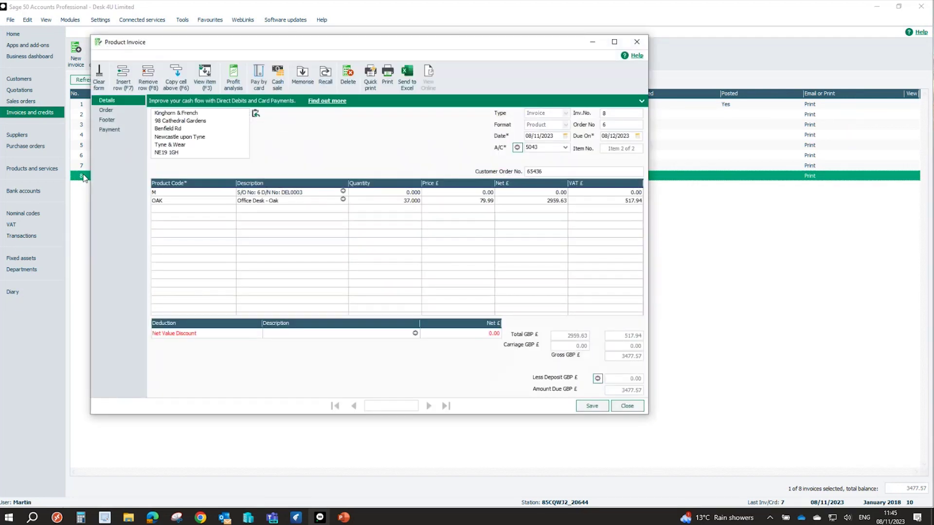
{"action": "left_click", "coordinate": [368, 236]}
{"action": "left_click", "coordinate": [627, 406]}
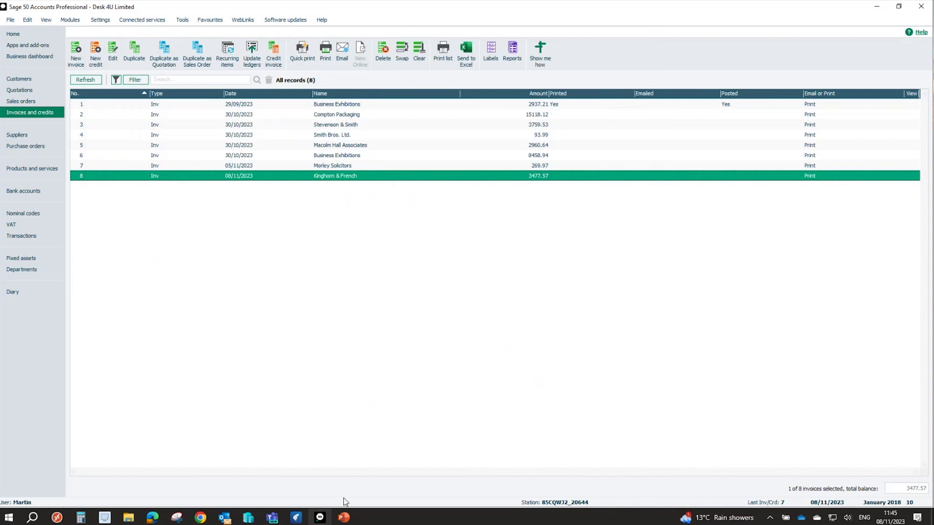
Switch back to Cim50's Delivery Notes window and close it
{"action": "mouse_move", "coordinate": [291, 520]}
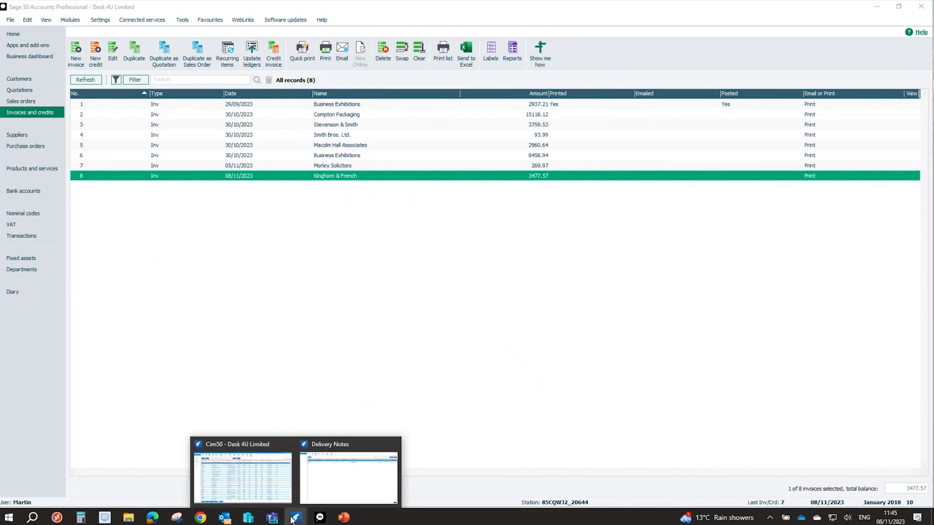
{"action": "left_click", "coordinate": [345, 490]}
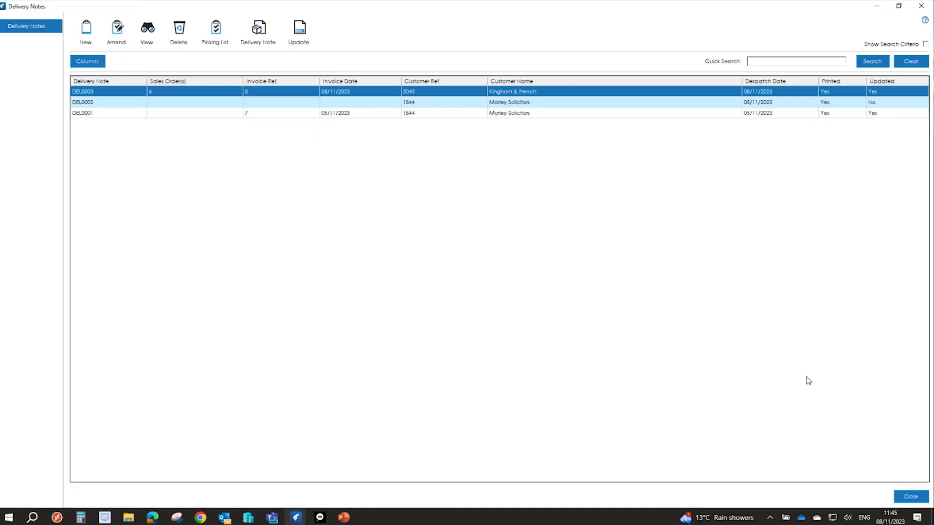
{"action": "left_click", "coordinate": [910, 496]}
Refresh the data of all the selectable dashboards in Cim50
{"action": "left_click", "coordinate": [10, 18]}
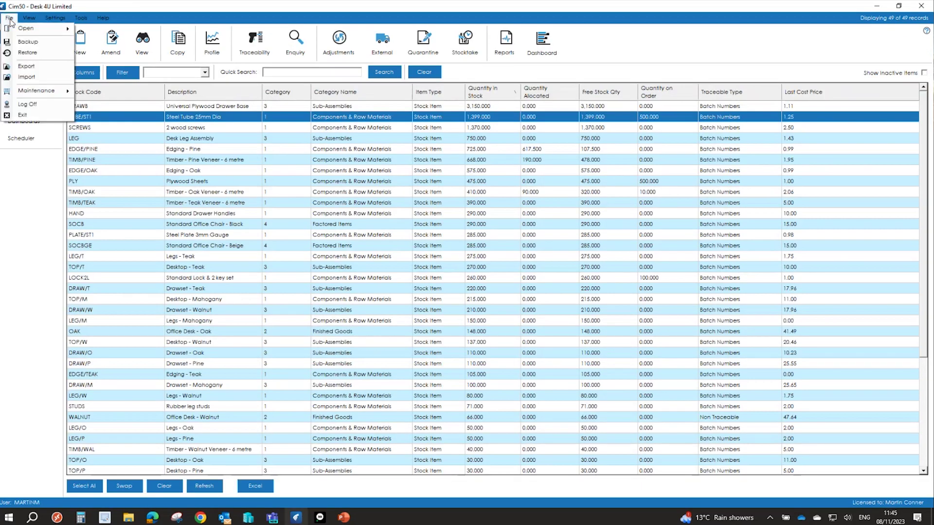
{"action": "mouse_move", "coordinate": [30, 91]}
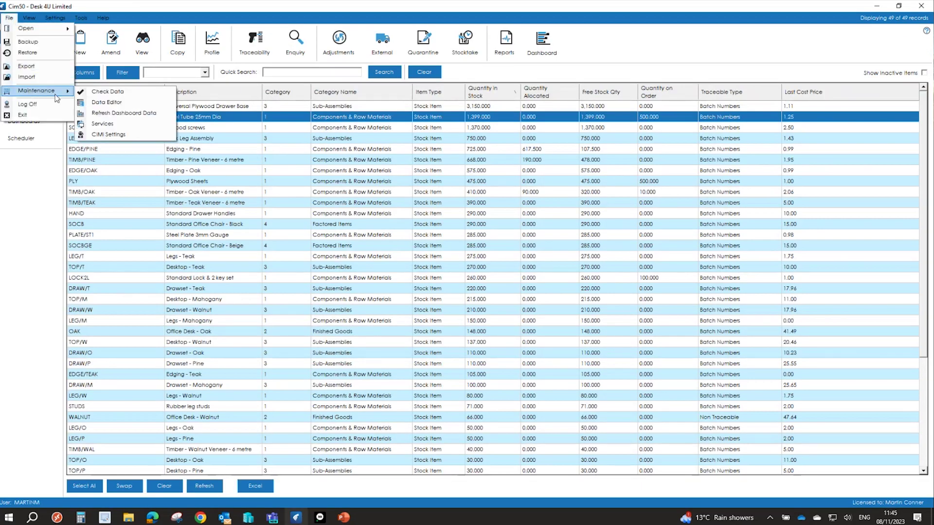
{"action": "left_click", "coordinate": [107, 114]}
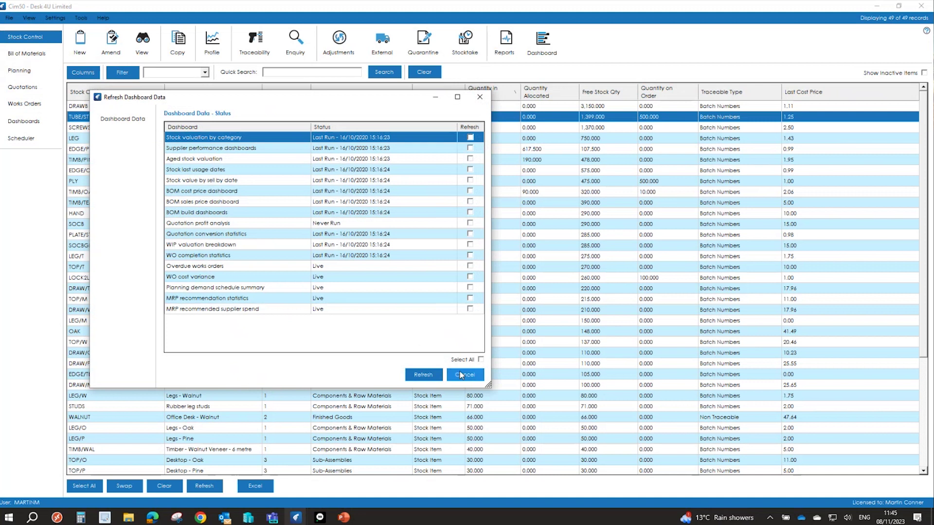
{"action": "left_click", "coordinate": [480, 360]}
{"action": "left_click", "coordinate": [423, 375]}
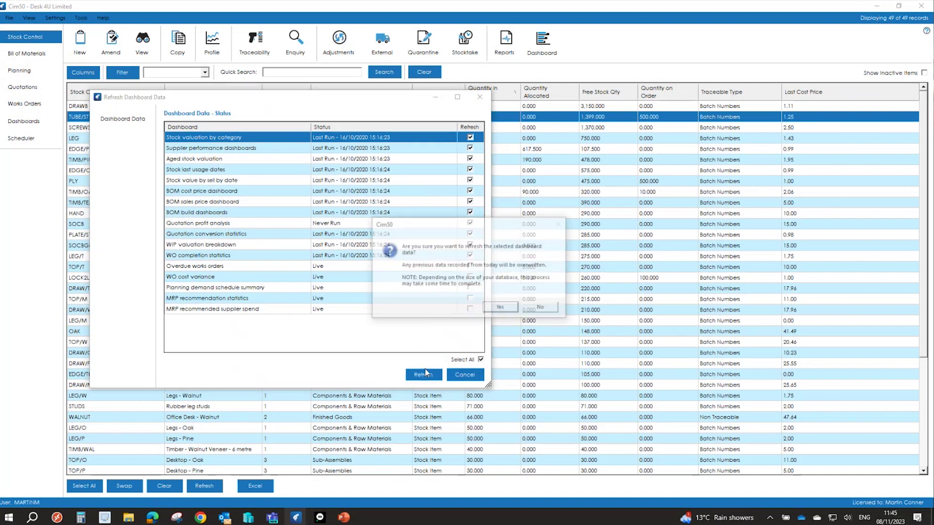
{"action": "left_click", "coordinate": [501, 308]}
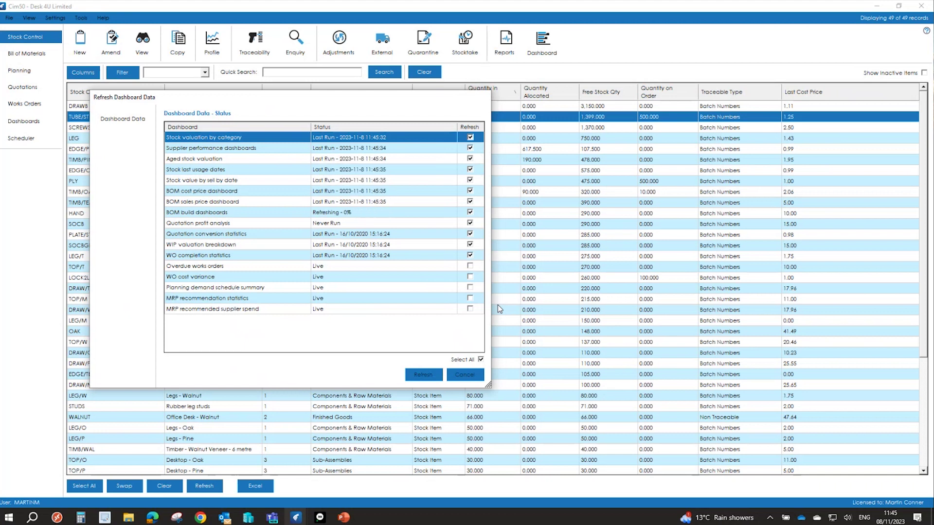
{"action": "left_click", "coordinate": [509, 293]}
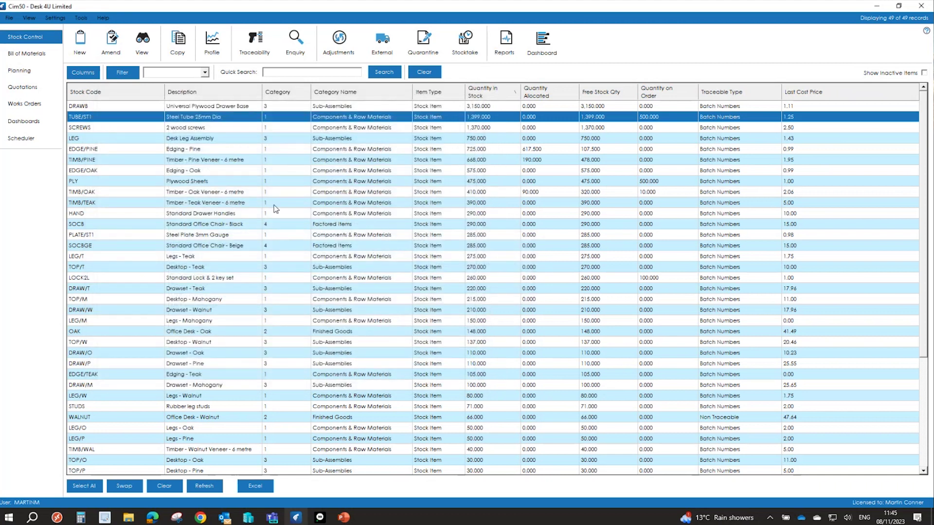
Review the Stock Control dashboard with last movement dates sorted by Cim50 date, and the Bill of Materials, Works Orders and Planning dashboards
{"action": "left_click", "coordinate": [35, 118]}
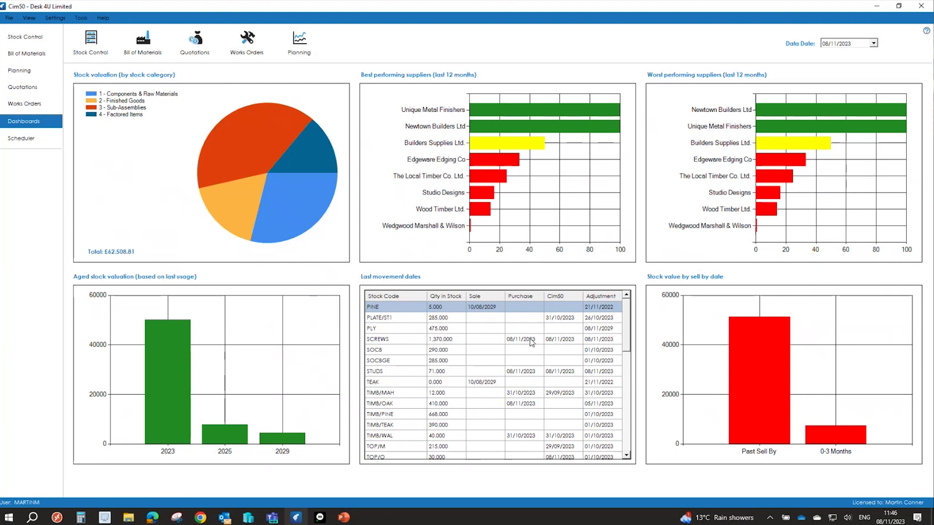
{"action": "left_click", "coordinate": [561, 299]}
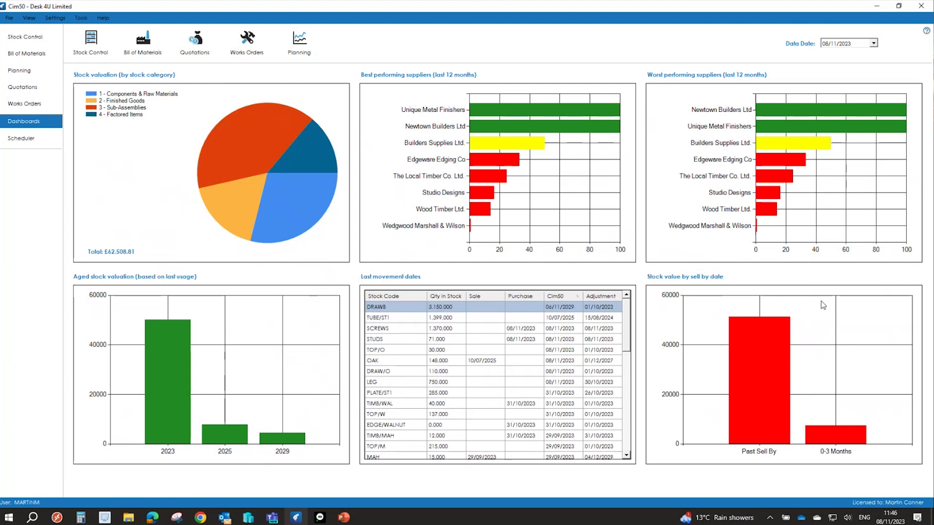
{"action": "left_click", "coordinate": [128, 32]}
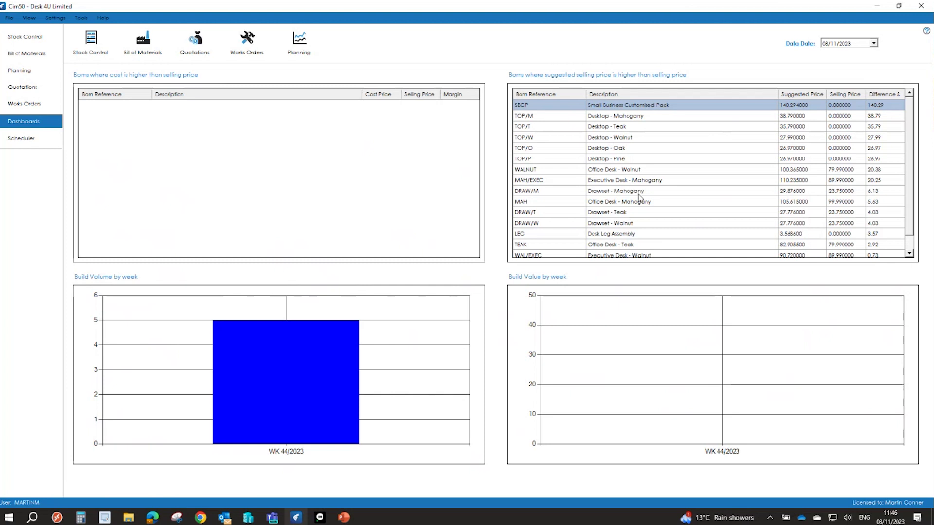
{"action": "left_click", "coordinate": [253, 49]}
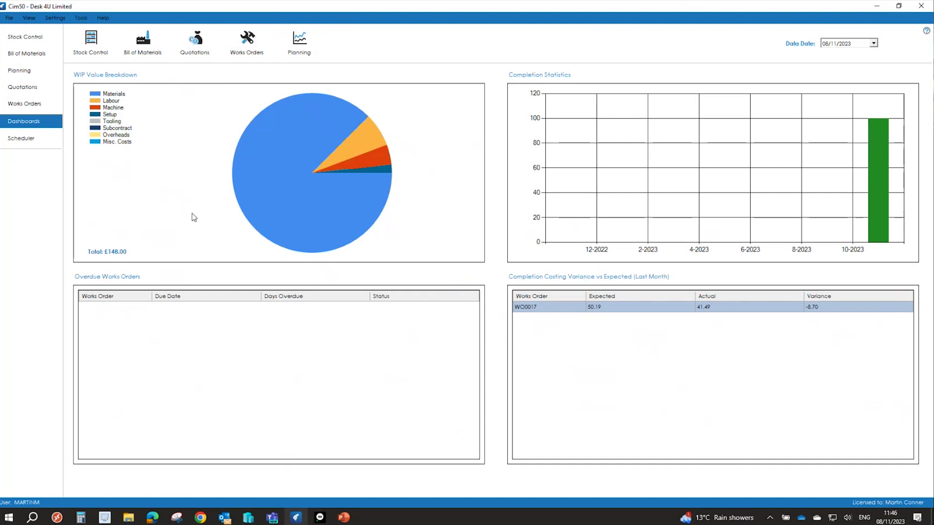
{"action": "left_click", "coordinate": [299, 46]}
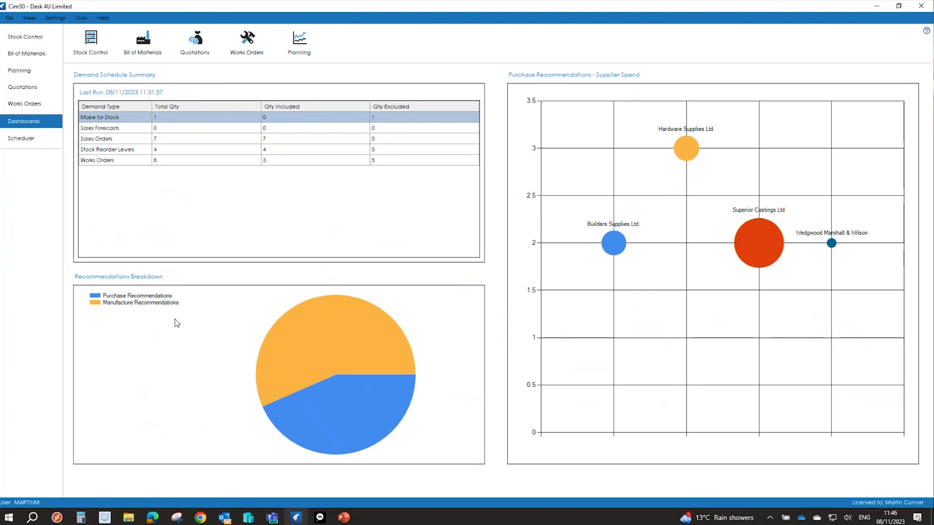
Switch to the PowerPoint presentation, start the slide show from the current slide and advance to the Commercials slide
{"action": "left_click", "coordinate": [344, 518]}
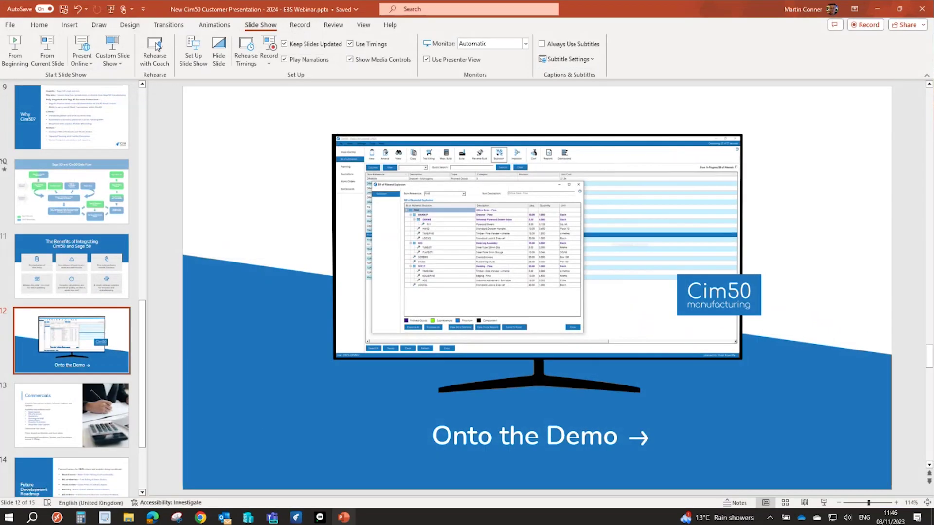
{"action": "left_click", "coordinate": [55, 49]}
{"action": "key", "text": "Right"}
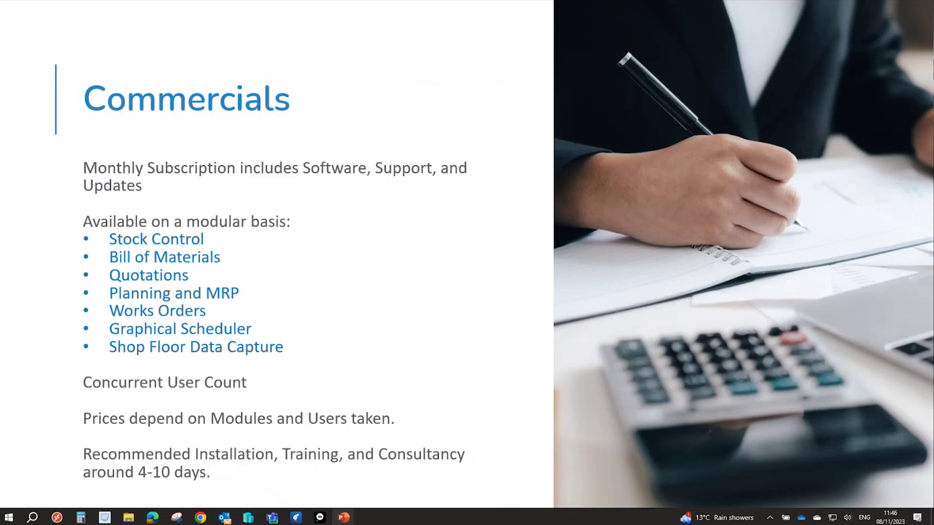